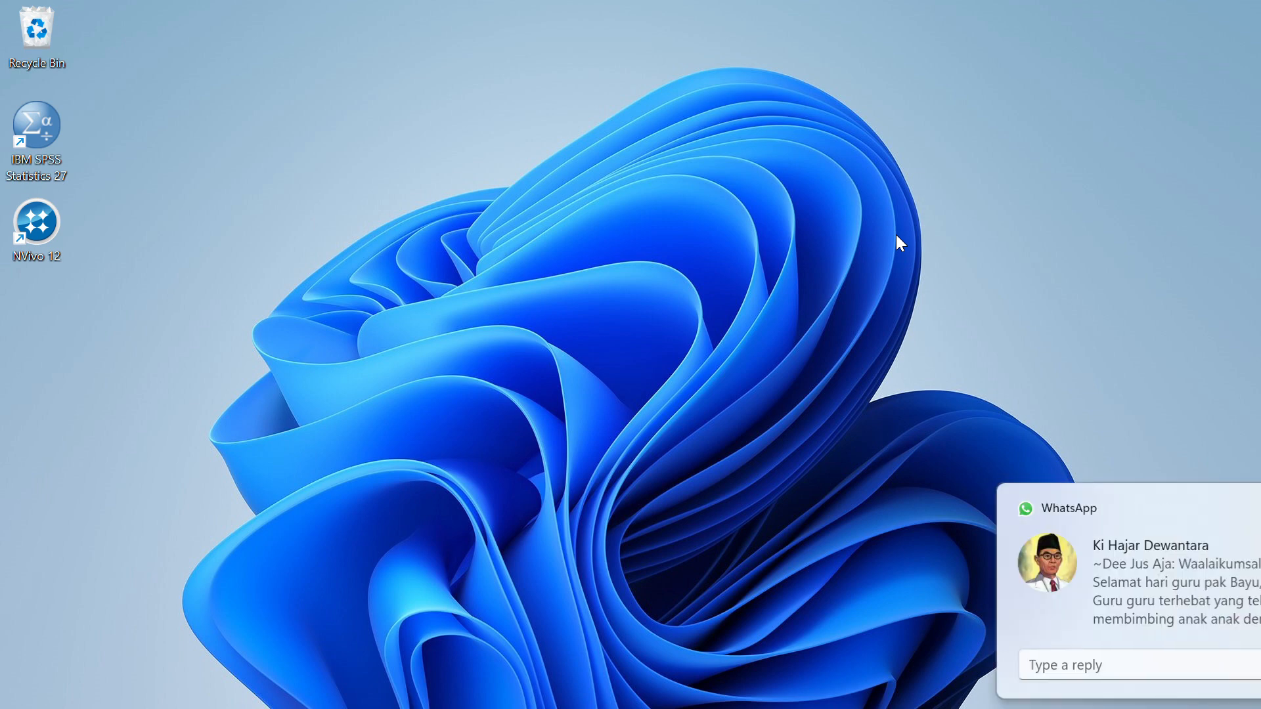
Dismiss the incoming message notification and switch to the Excel workbook with the evaluation data.
{"action": "left_click", "coordinate": [1220, 510]}
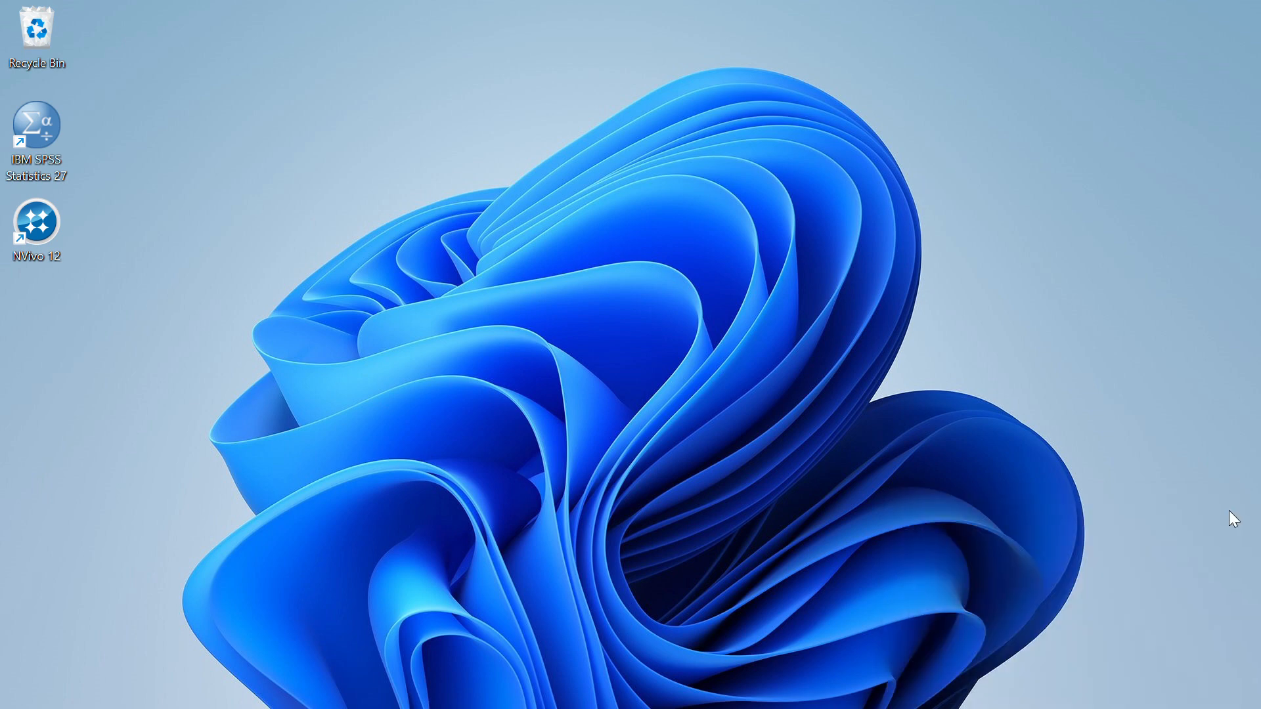
{"action": "mouse_move", "coordinate": [545, 696]}
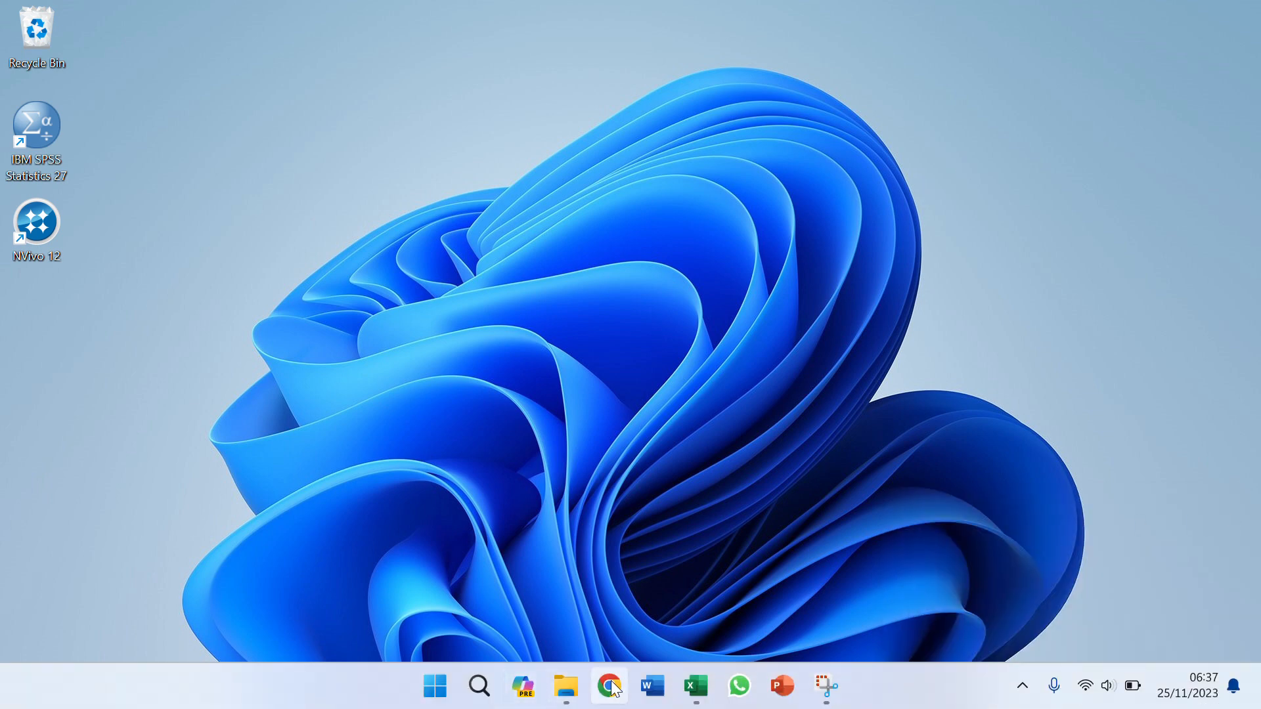
{"action": "left_click", "coordinate": [709, 697]}
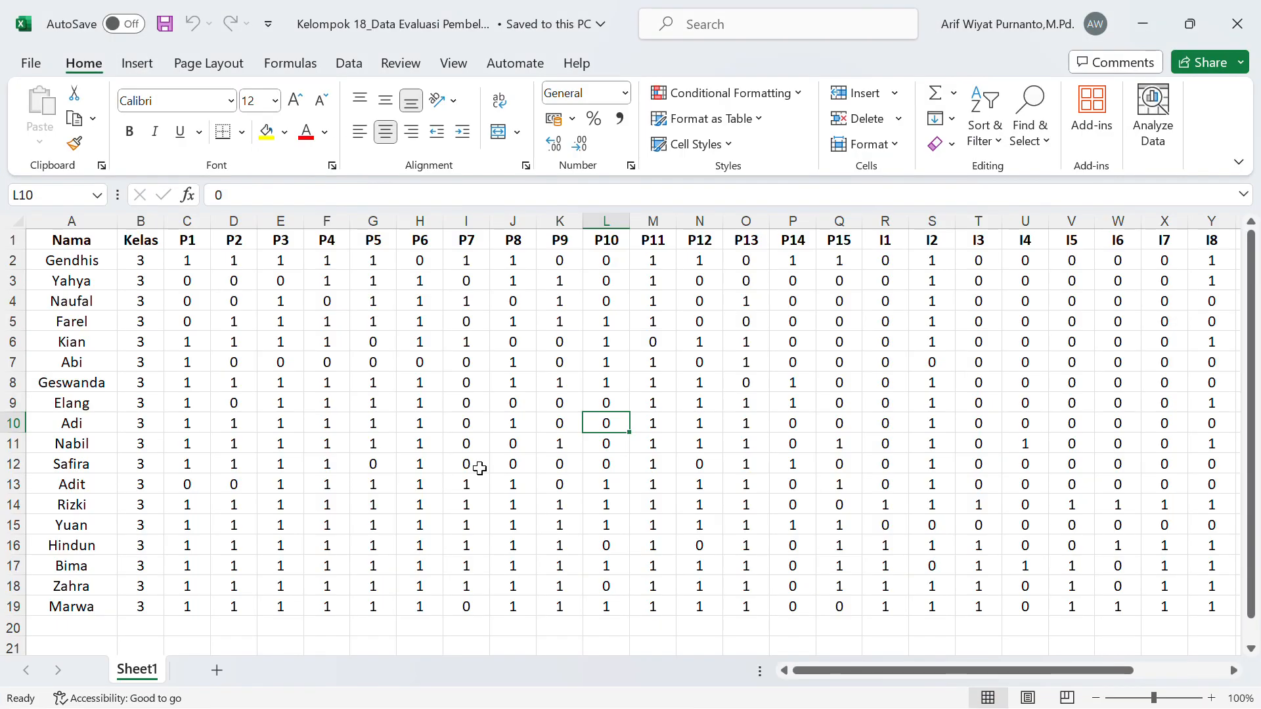
Examine the students' item scores in Sheet1 across the P1 to P15, I1 to I10 and U columns.
{"action": "scroll", "coordinate": [552, 433], "scroll_direction": "down", "scroll_amount": 2}
{"action": "scroll", "coordinate": [552, 438], "scroll_direction": "up", "scroll_amount": 2}
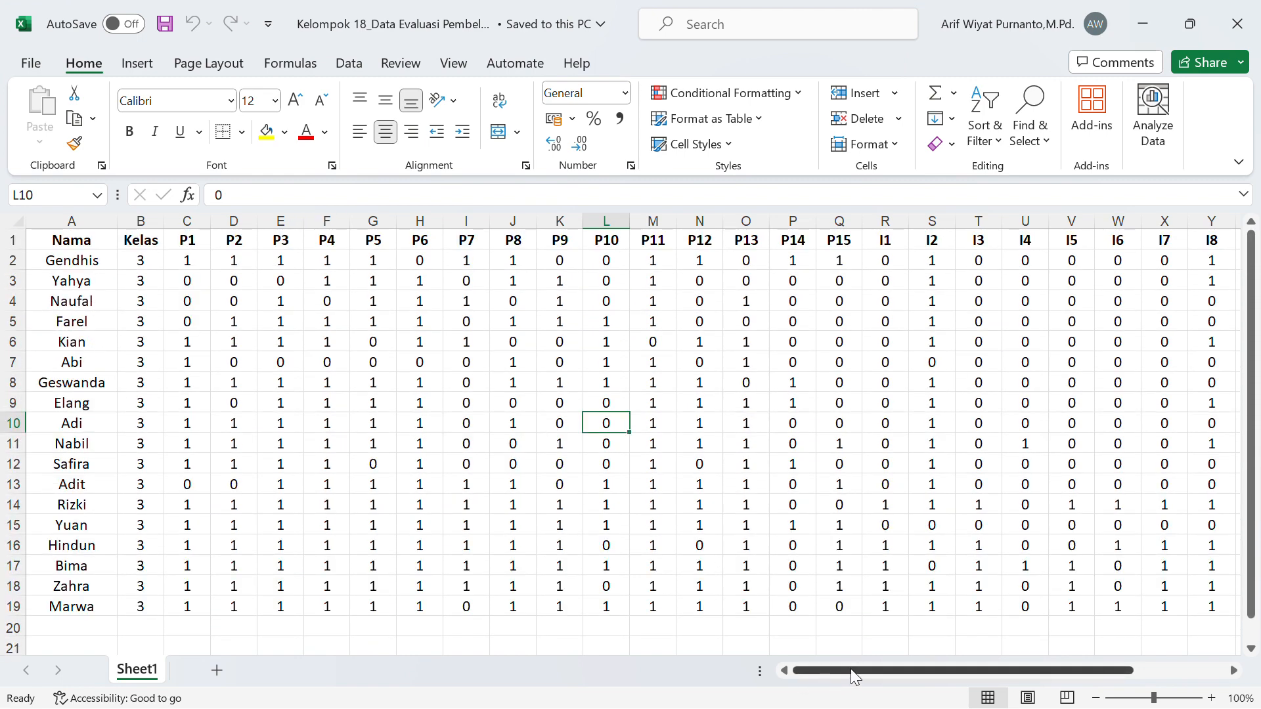
{"action": "mouse_move", "coordinate": [851, 670]}
{"action": "left_mouse_down"}
{"action": "mouse_move", "coordinate": [1053, 663]}
{"action": "mouse_move", "coordinate": [841, 664]}
{"action": "left_mouse_up"}
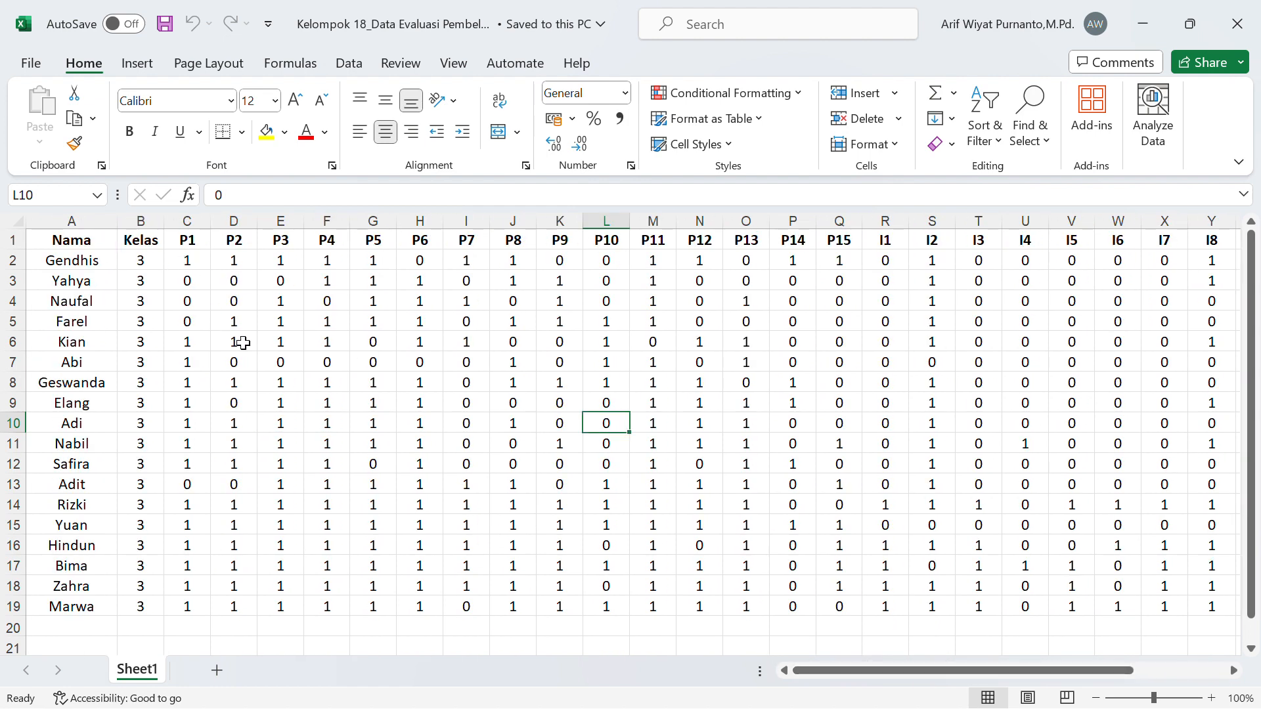
{"action": "left_click", "coordinate": [186, 263]}
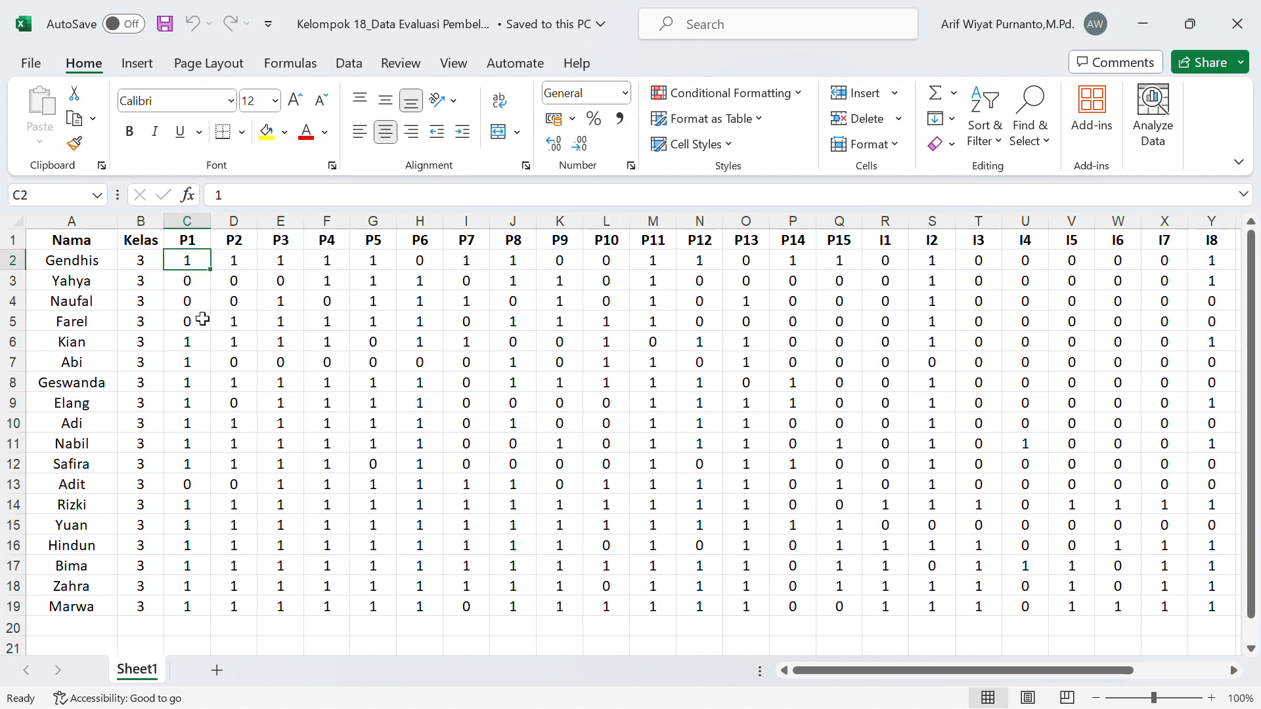
{"action": "left_click", "coordinate": [189, 297]}
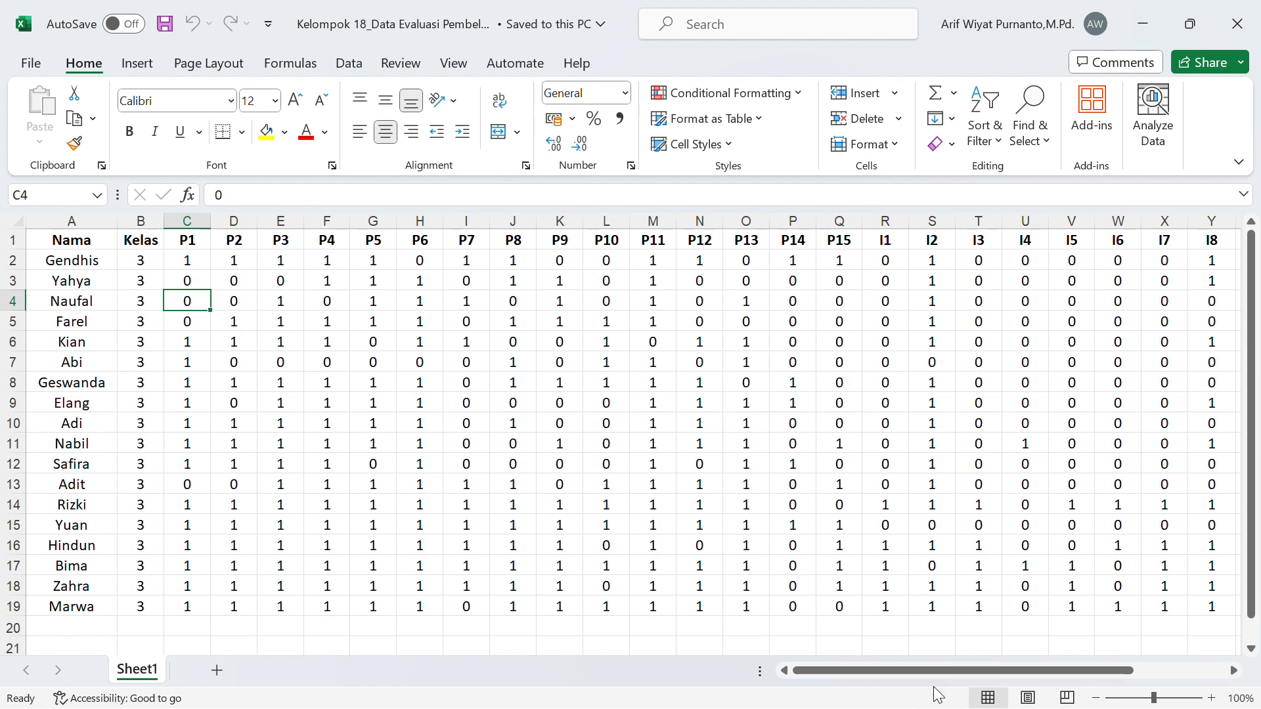
{"action": "left_click_drag", "start_coordinate": [935, 664], "coordinate": [990, 663]}
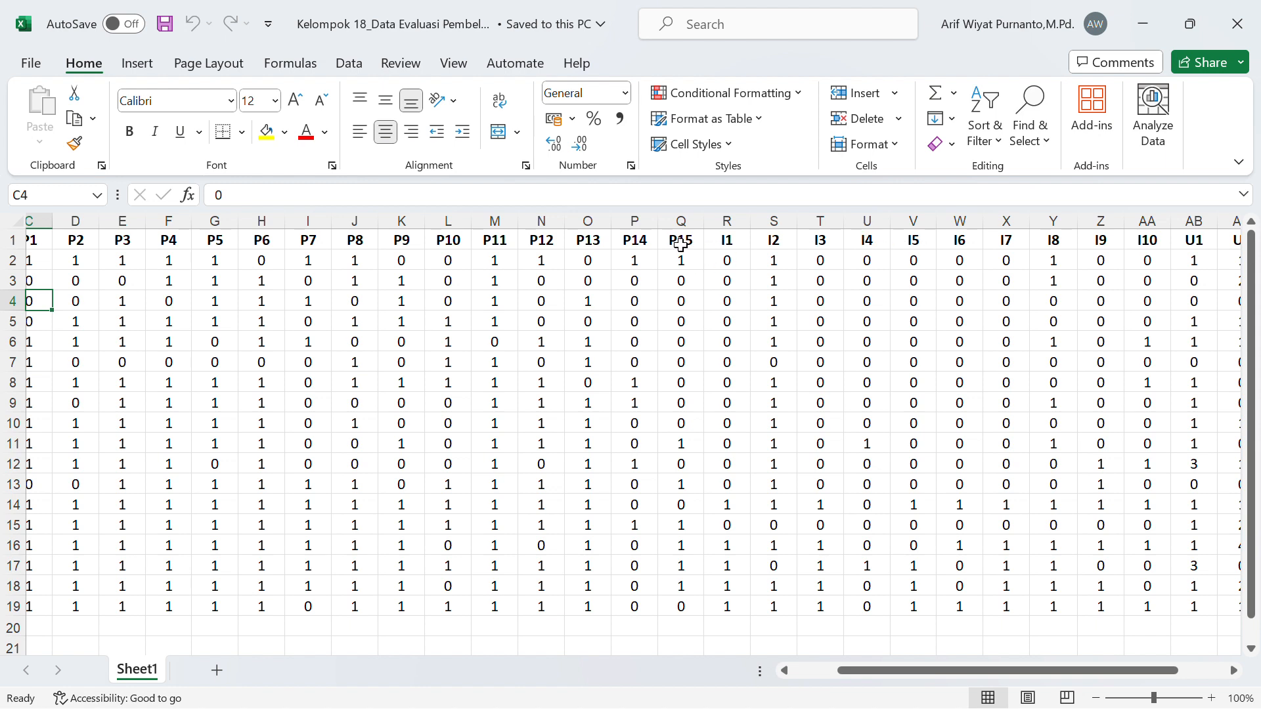
{"action": "left_click", "coordinate": [680, 242]}
{"action": "left_click_drag", "start_coordinate": [732, 238], "coordinate": [1189, 239]}
{"action": "left_click", "coordinate": [1131, 254]}
{"action": "scroll", "coordinate": [1077, 420], "scroll_direction": "down", "scroll_amount": 2}
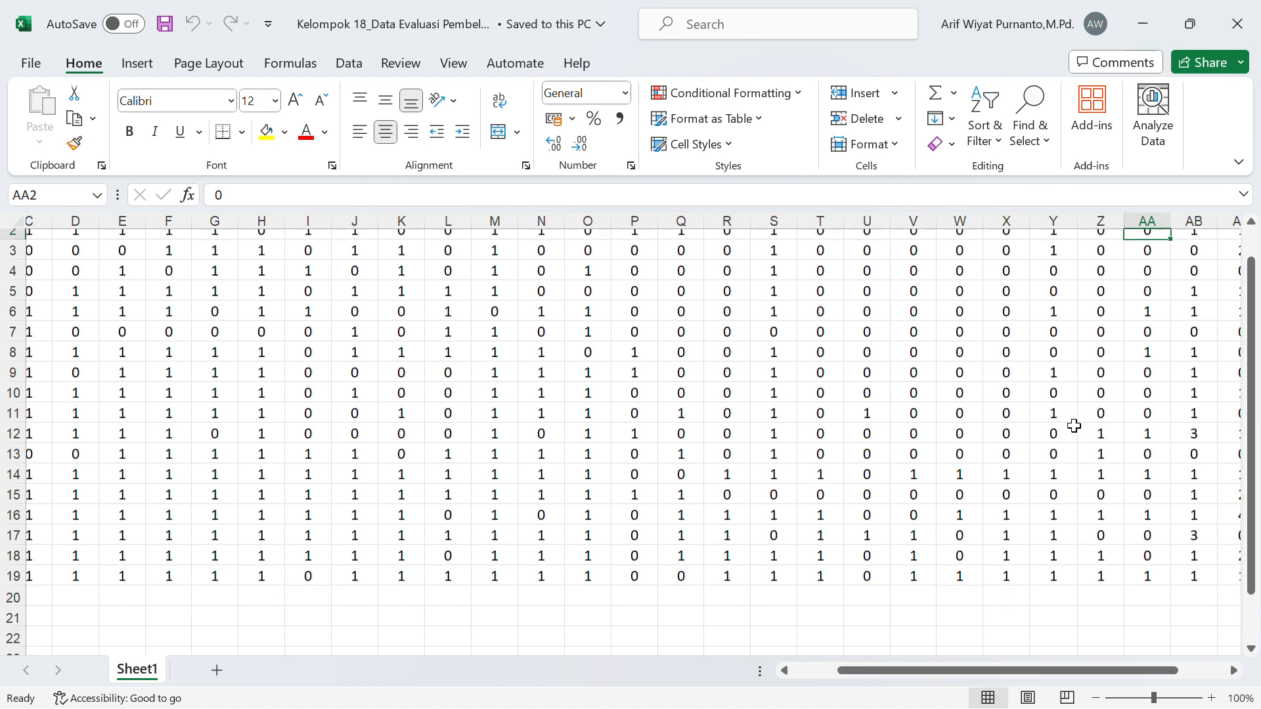
{"action": "scroll", "coordinate": [1105, 559], "scroll_direction": "up", "scroll_amount": 2}
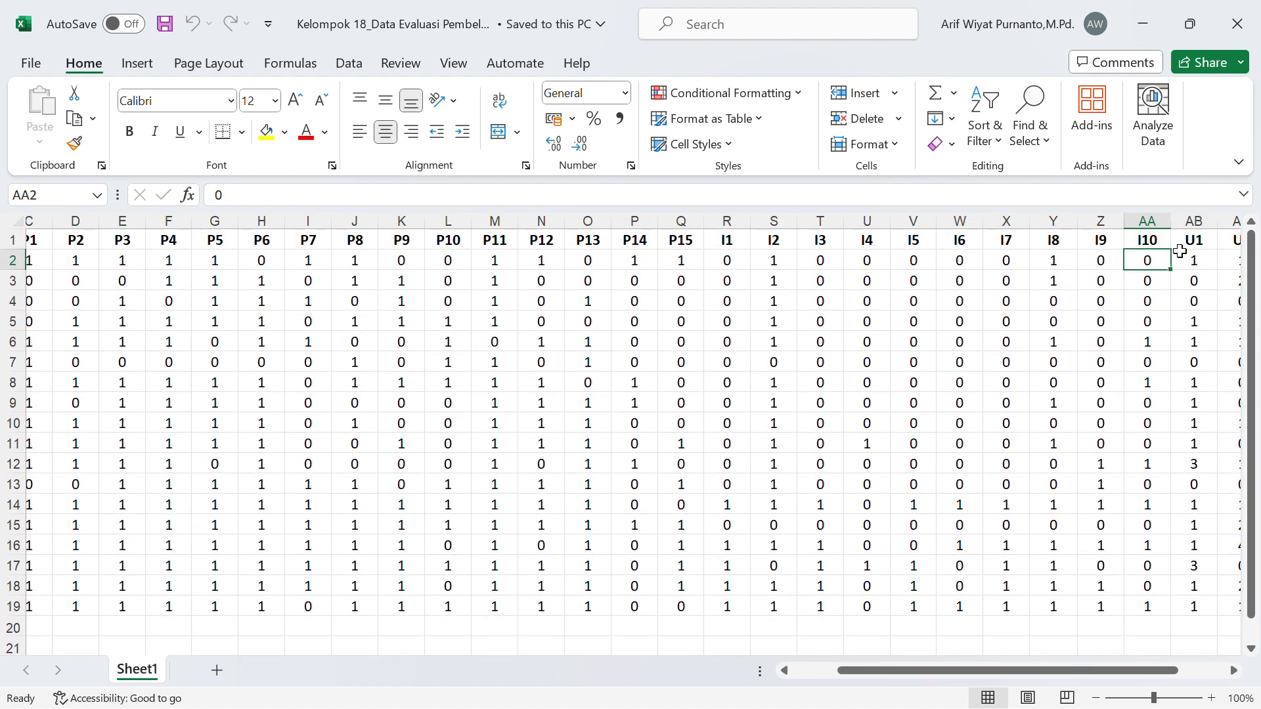
{"action": "left_click_drag", "start_coordinate": [1190, 240], "coordinate": [1237, 241]}
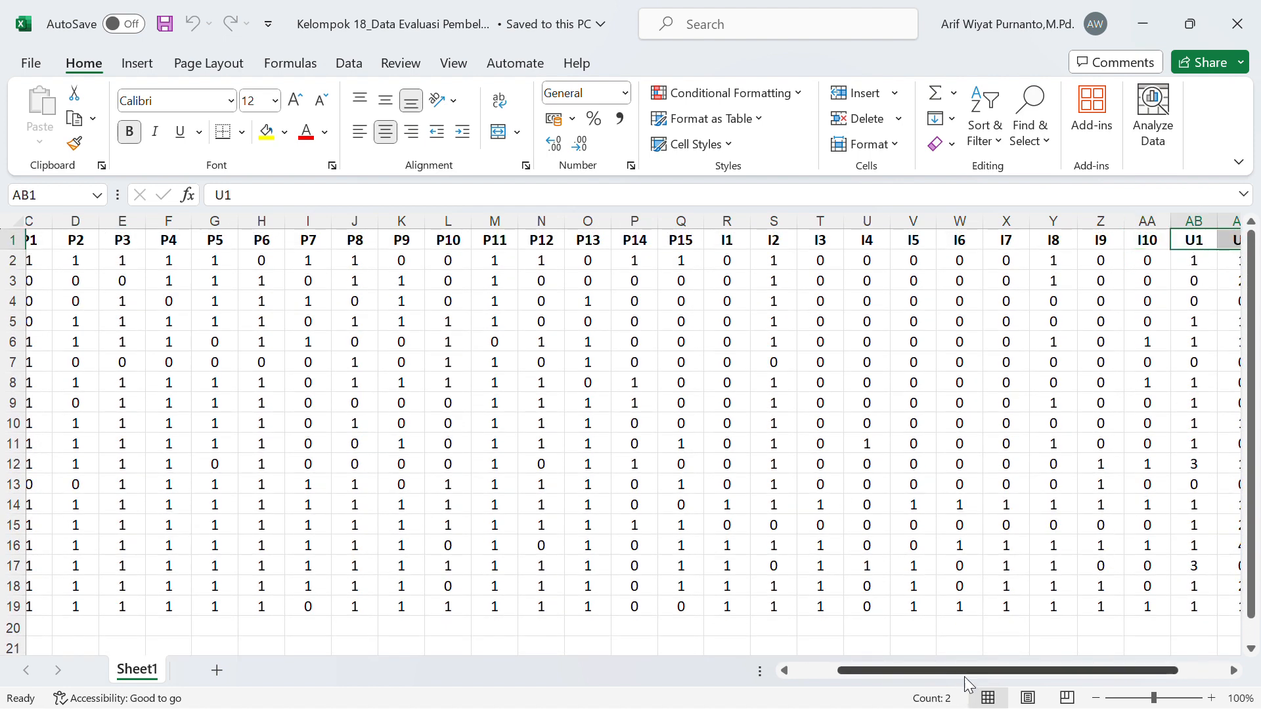
{"action": "left_click_drag", "start_coordinate": [964, 672], "coordinate": [846, 682]}
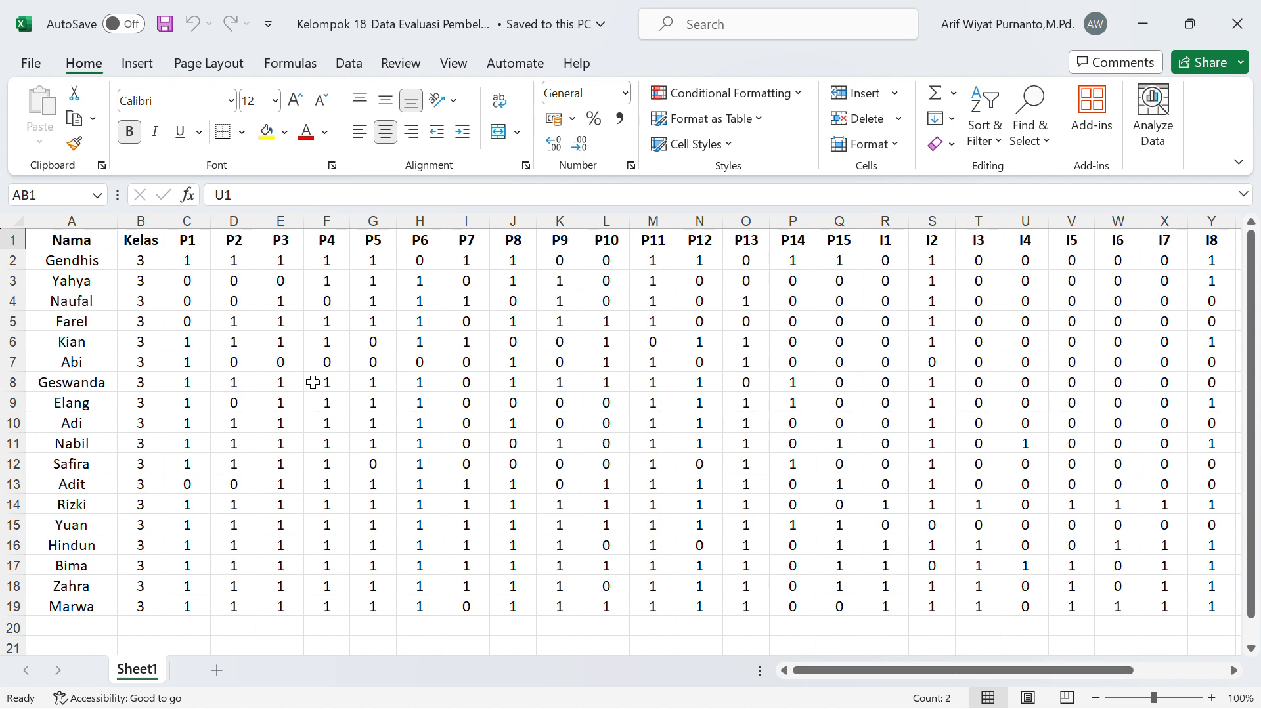
Copy the P1 to P15 headers and scores (C1:Q19) into a new sheet, starting at cell A1.
{"action": "left_click_drag", "start_coordinate": [174, 242], "coordinate": [841, 607]}
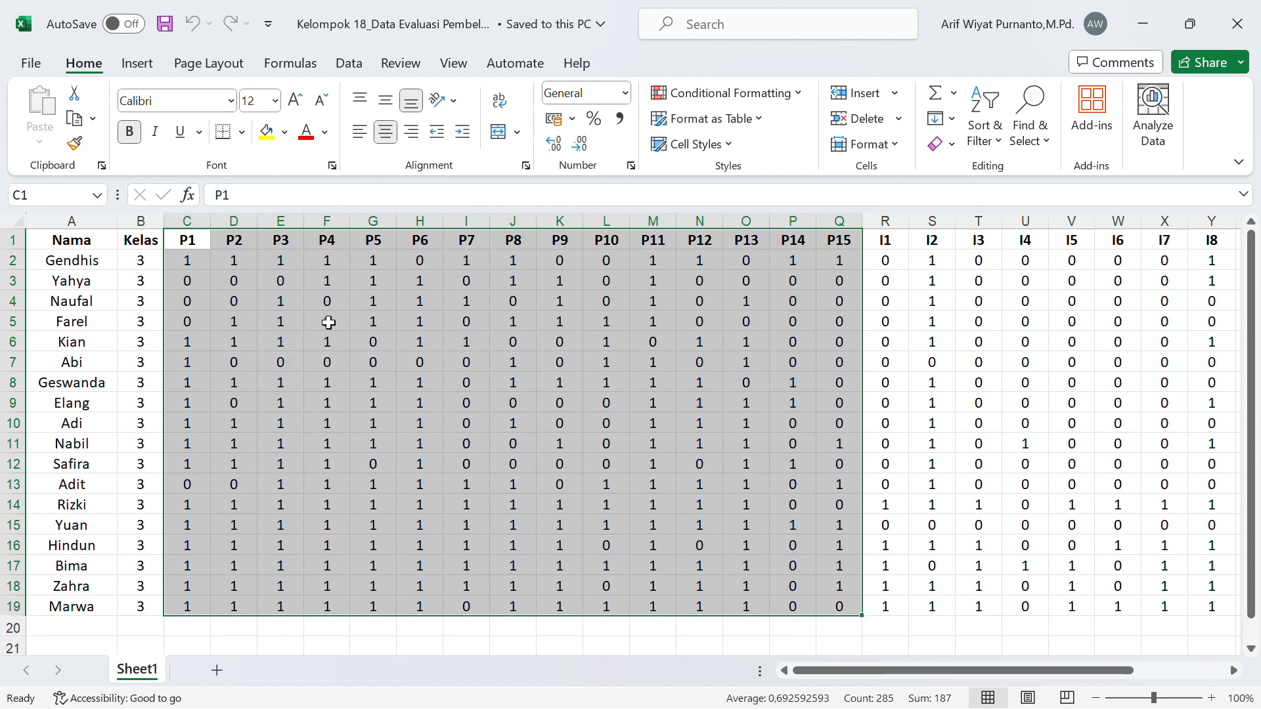
{"action": "right_click", "coordinate": [328, 323]}
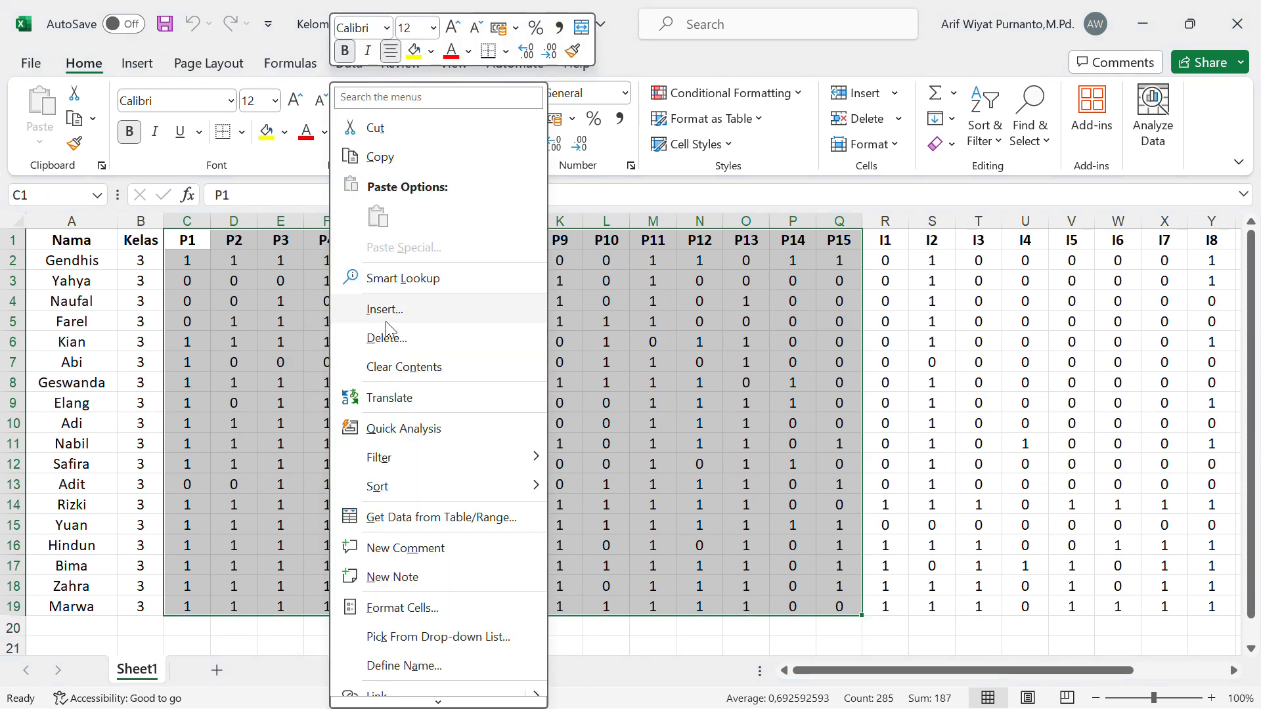
{"action": "left_click", "coordinate": [377, 157]}
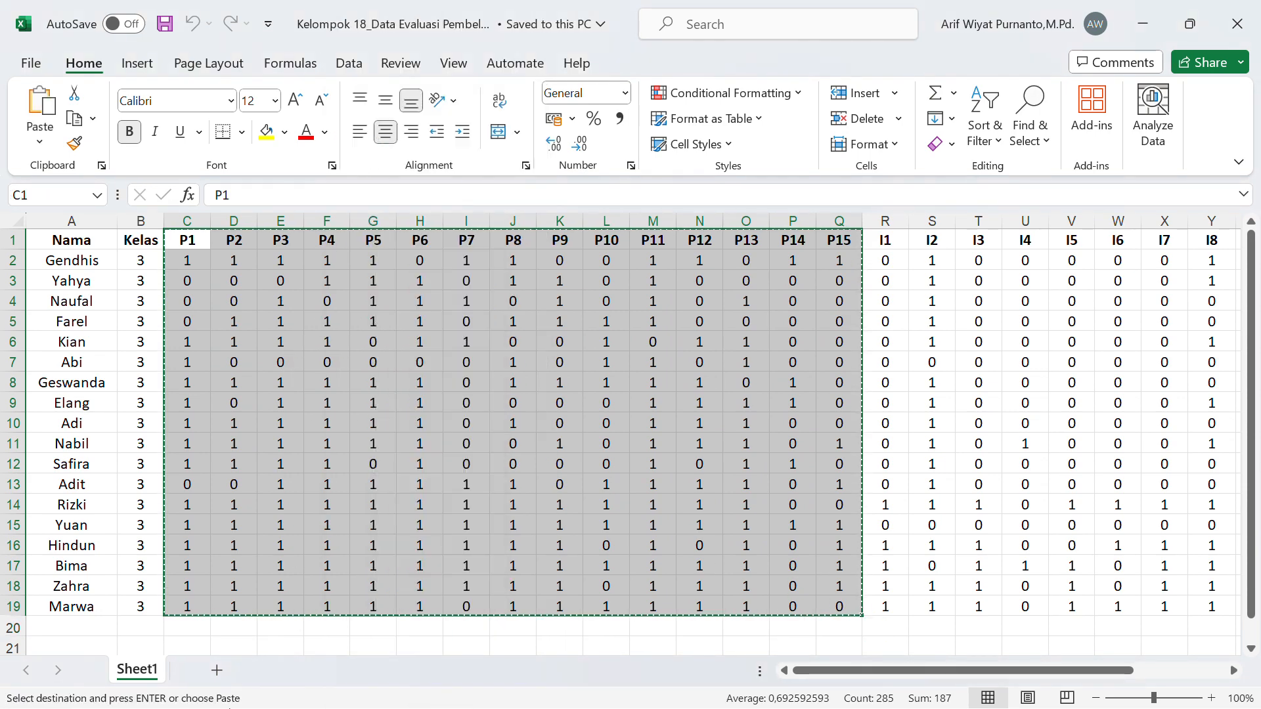
{"action": "left_click", "coordinate": [217, 670]}
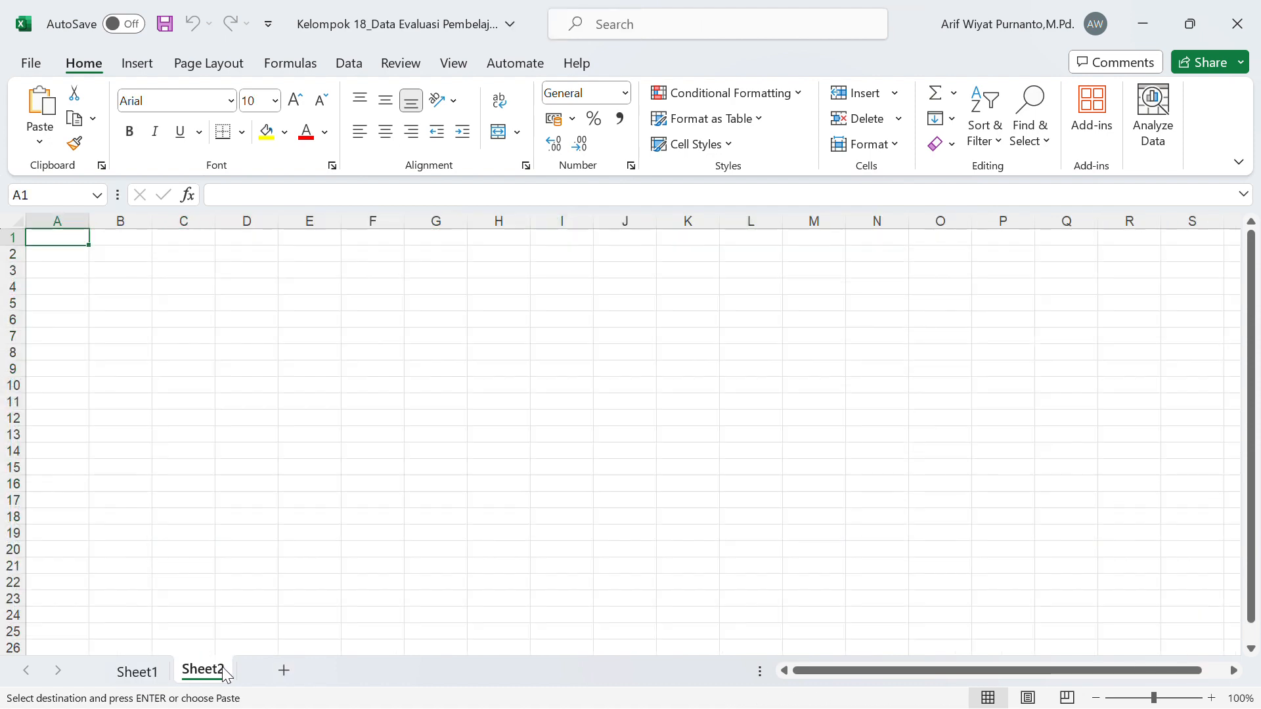
{"action": "right_click", "coordinate": [57, 239]}
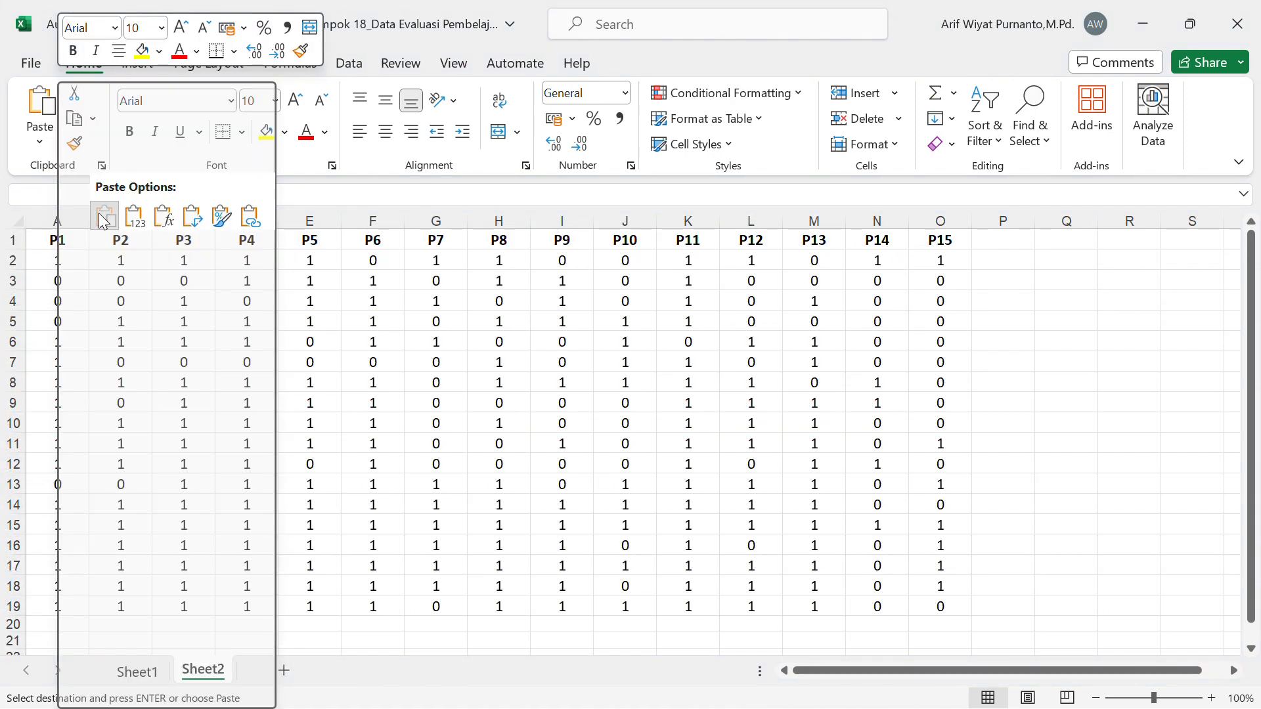
{"action": "left_click", "coordinate": [106, 216]}
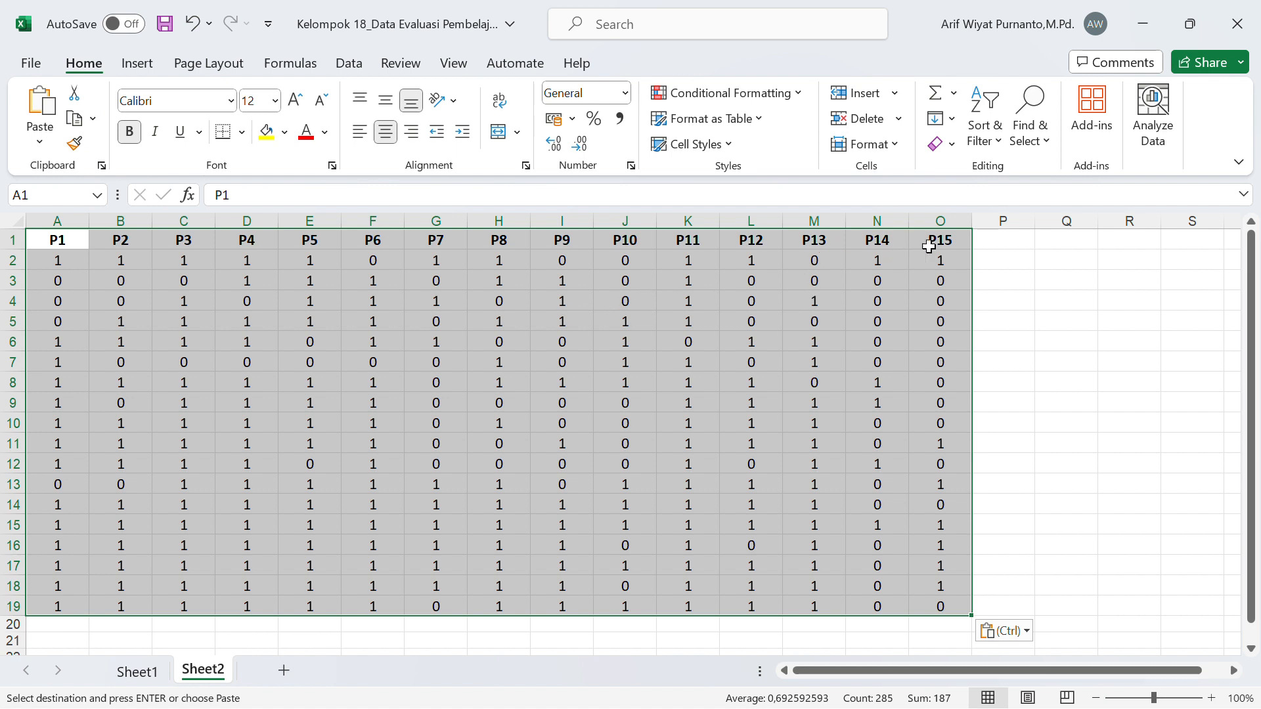
Add the header "Skor Total" in cell P1 and widen column P to fit it.
{"action": "left_click", "coordinate": [1018, 244]}
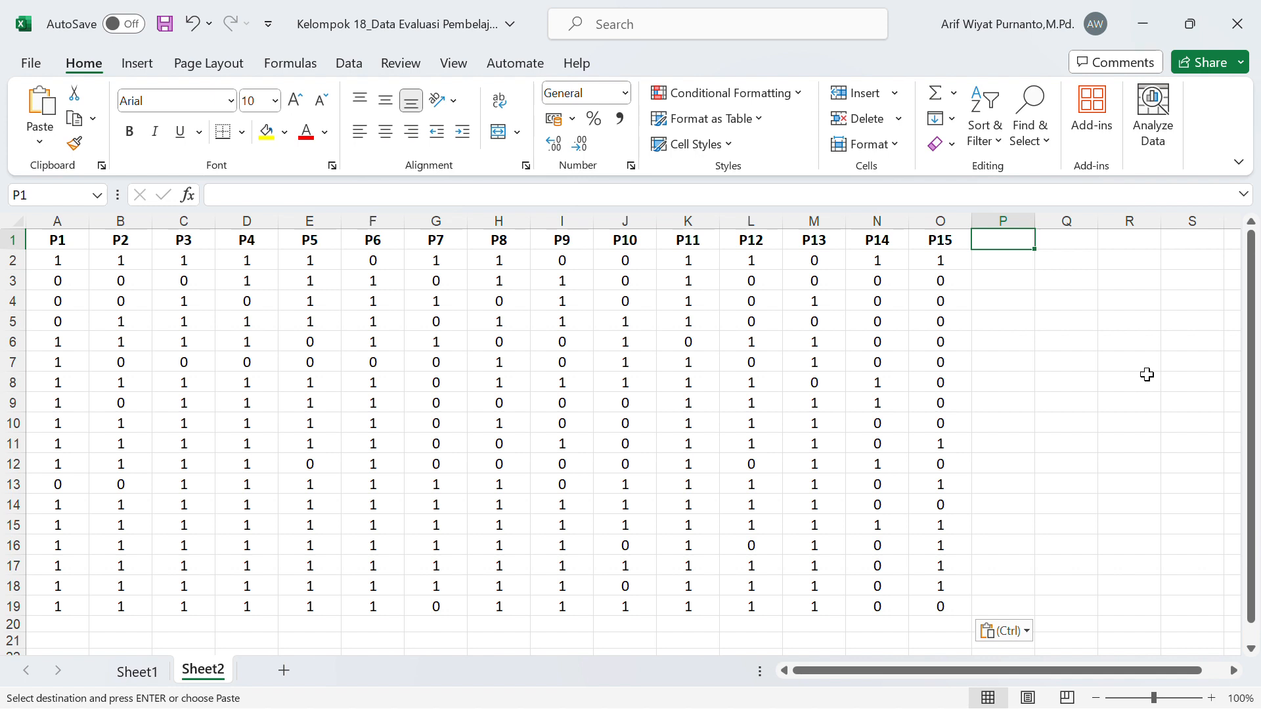
{"action": "type", "text": "Skor Total"}
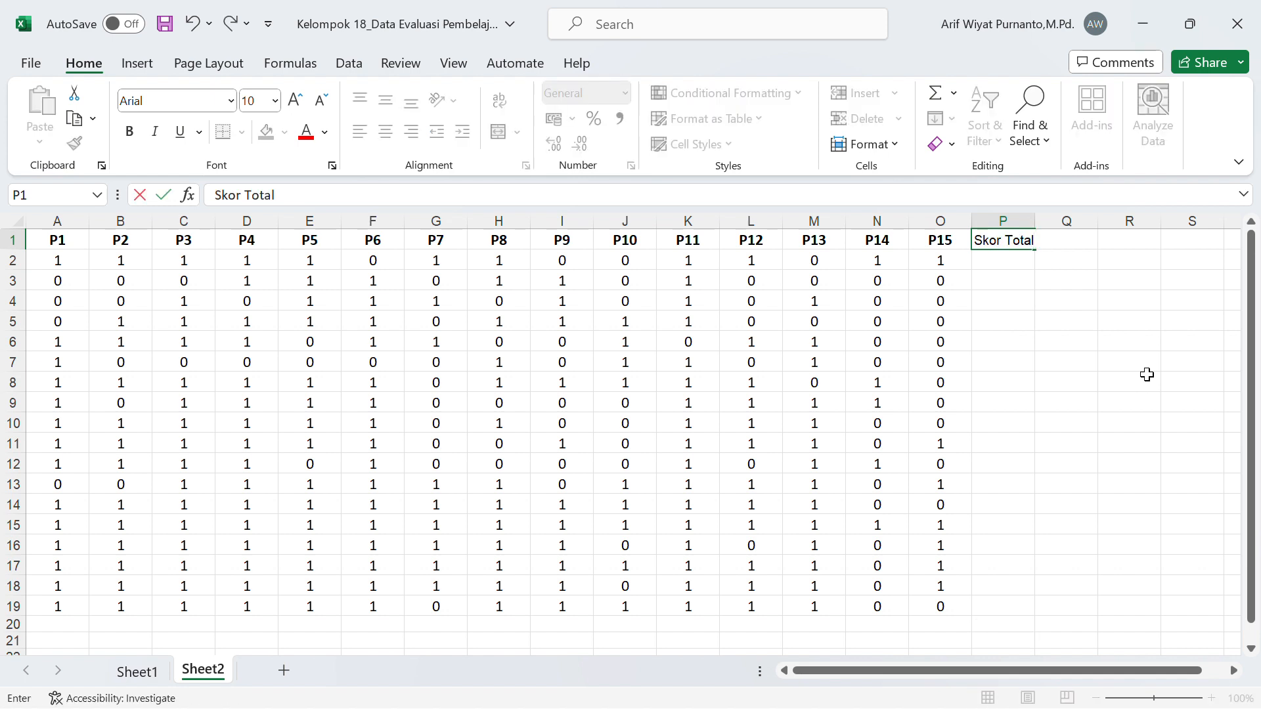
{"action": "key", "text": "Return"}
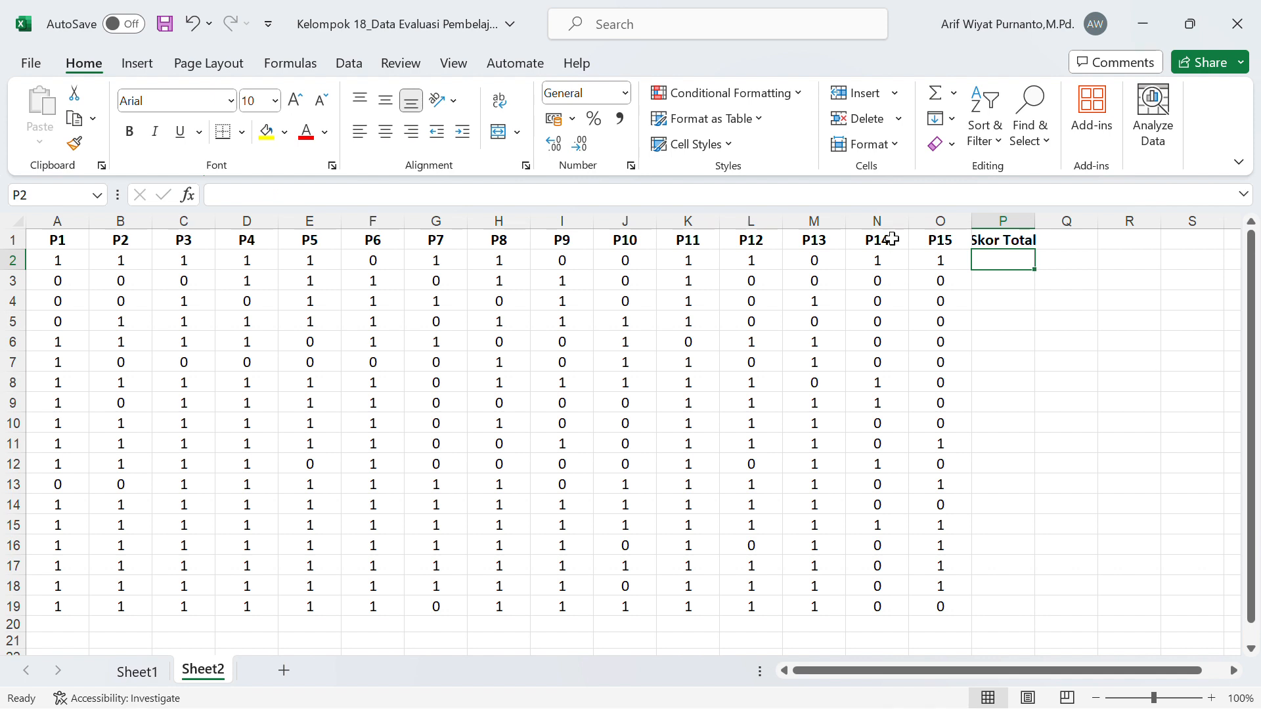
{"action": "left_click_drag", "start_coordinate": [1038, 227], "coordinate": [1049, 227]}
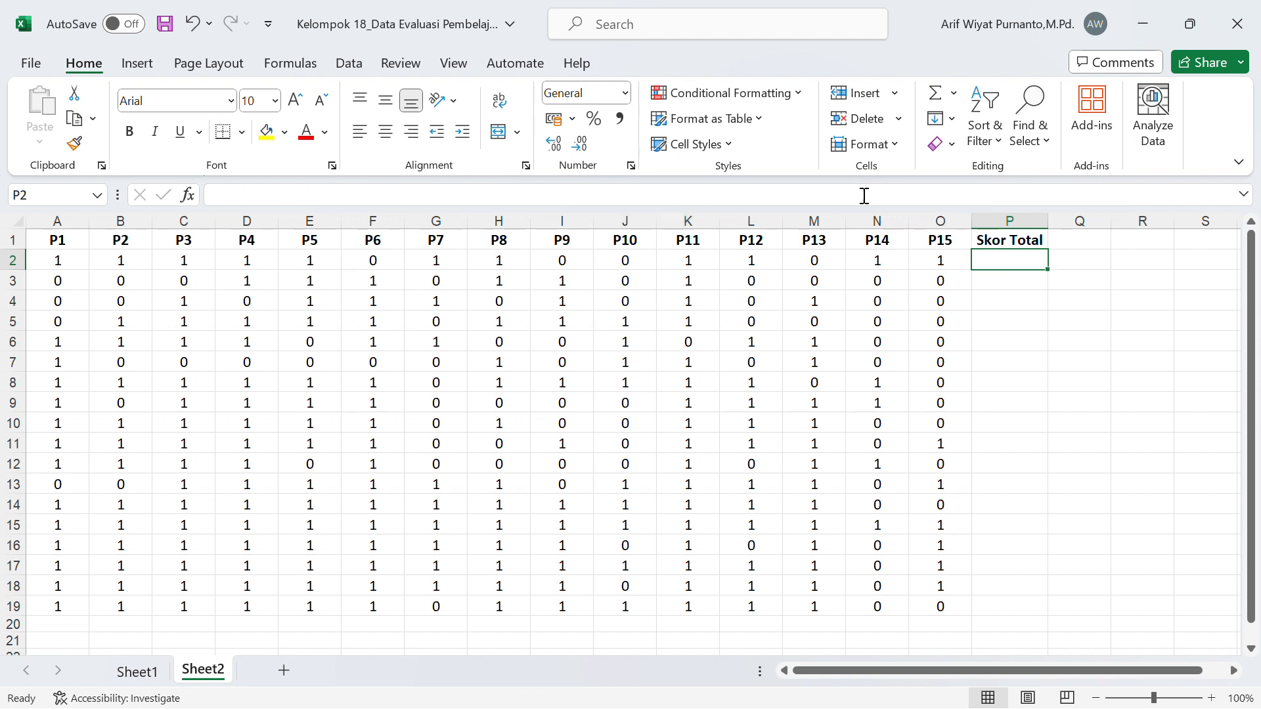
Total each student's scores in the Skor Total column with =SUM(A2:O2), filled down from P2 to P19.
{"action": "left_click", "coordinate": [943, 98]}
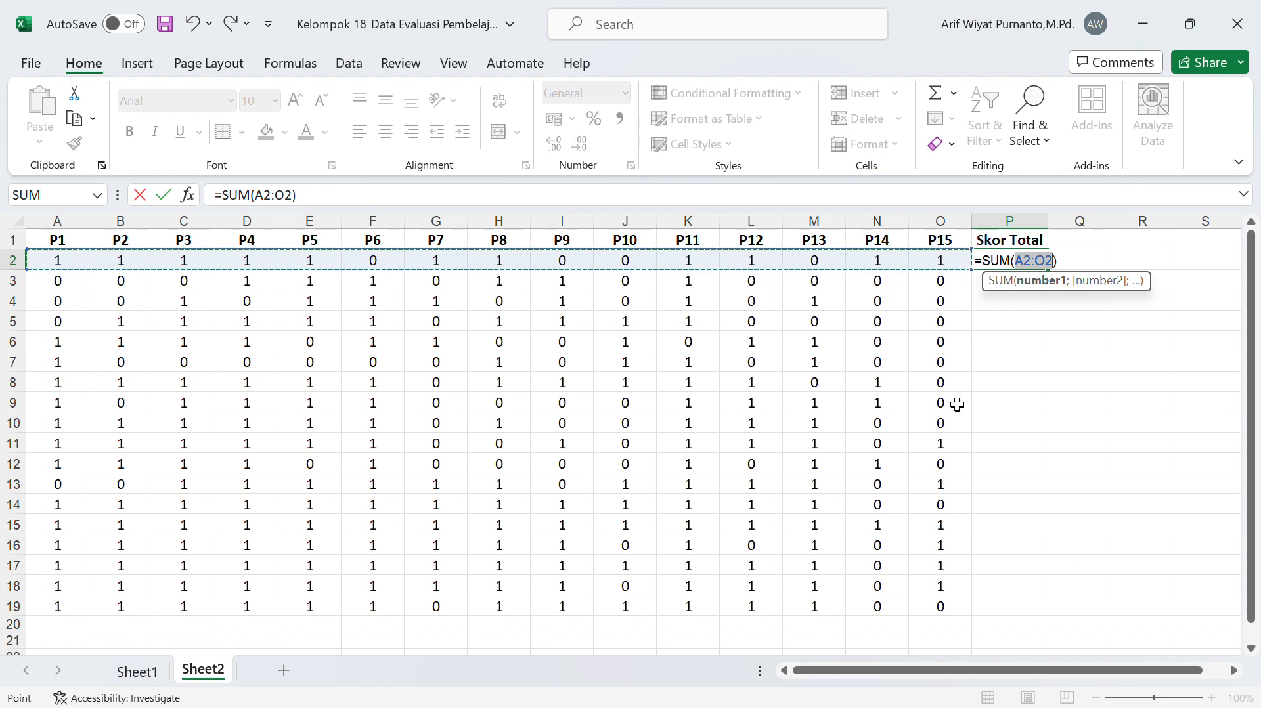
{"action": "key", "text": "Return"}
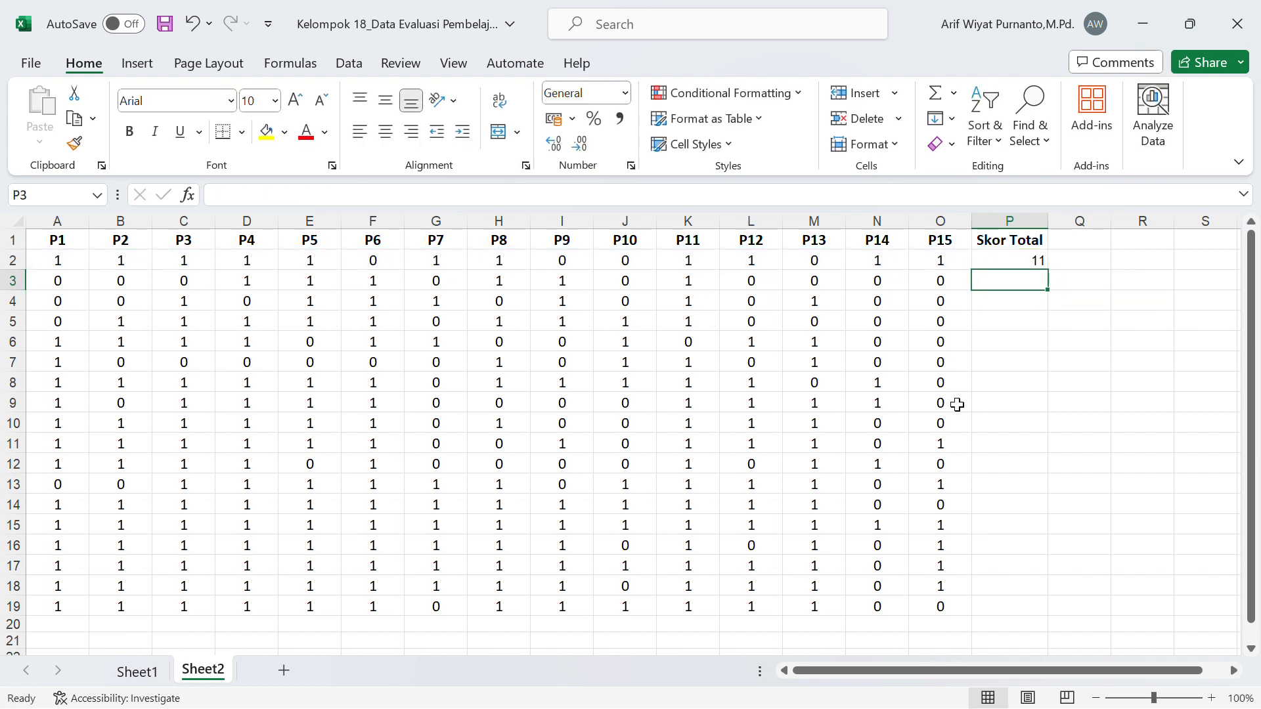
{"action": "left_click", "coordinate": [1022, 263]}
{"action": "left_click", "coordinate": [1013, 601], "text": "shift"}
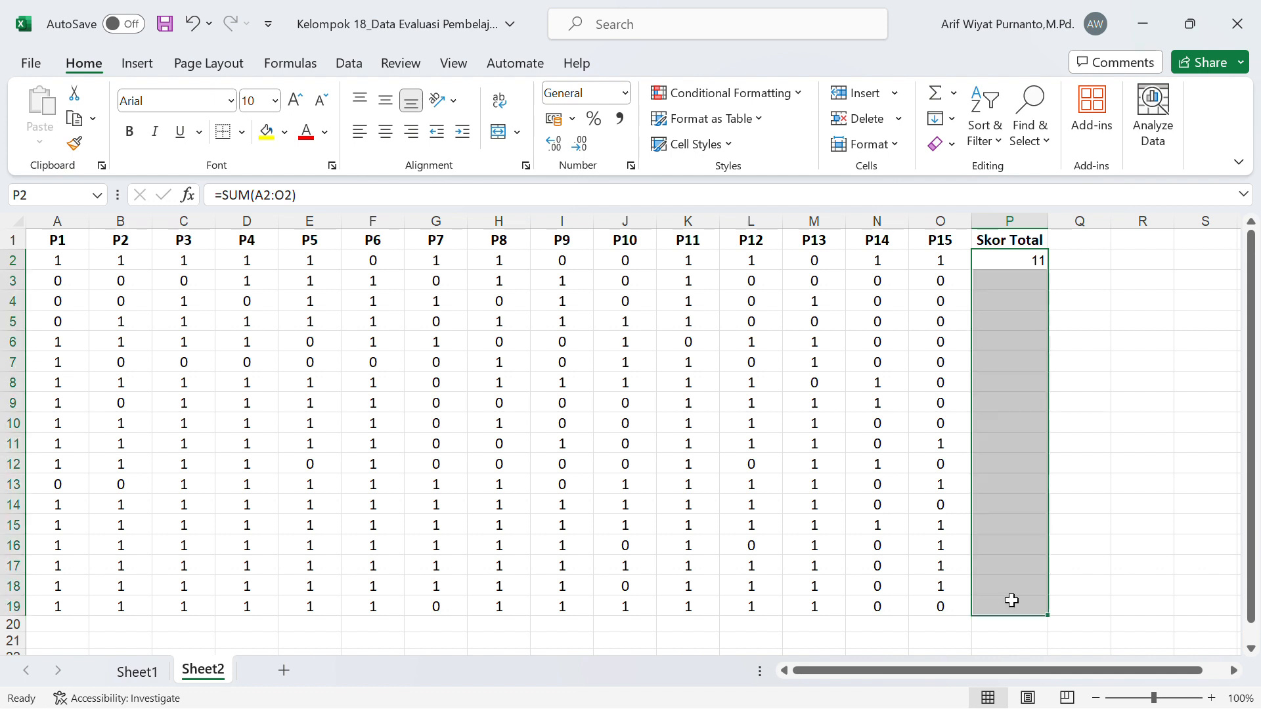
{"action": "key", "text": "ctrl+d"}
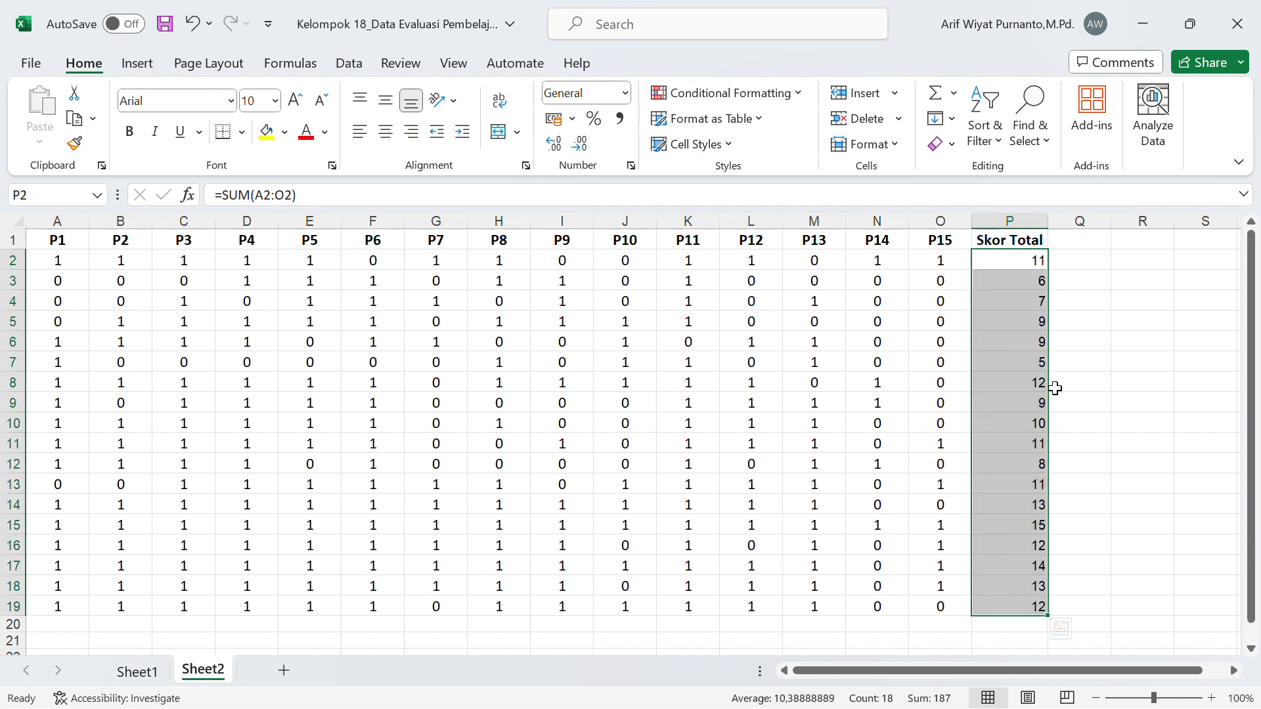
{"action": "left_click", "coordinate": [1054, 341]}
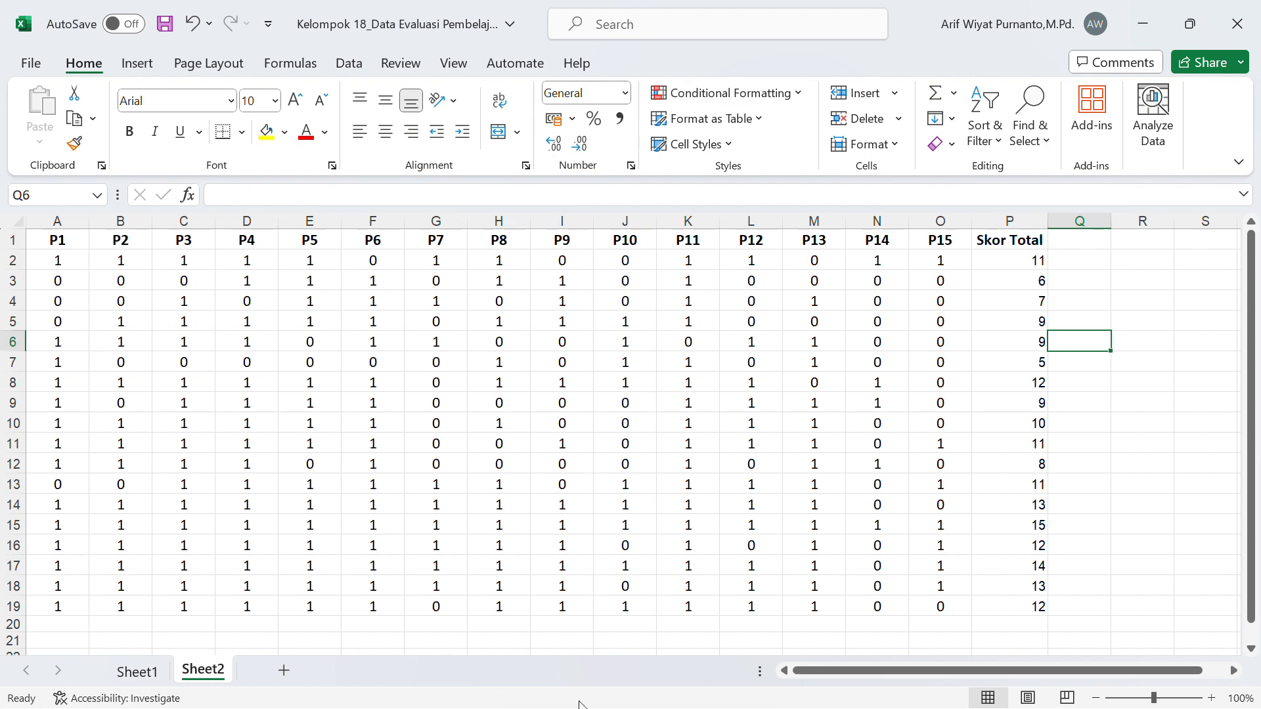
Minimize the workbook, start IBM SPSS Statistics 27, and view the empty Variable View before returning to Data View.
{"action": "left_click", "coordinate": [1143, 25]}
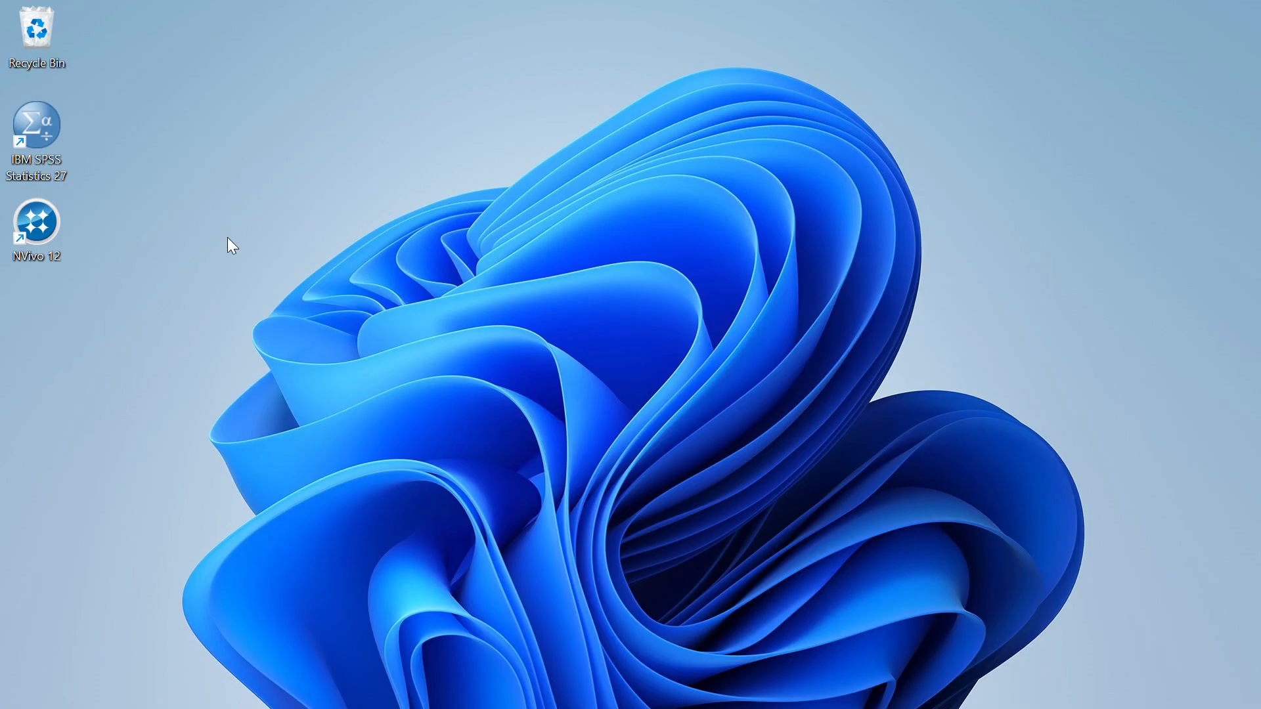
{"action": "double_click", "coordinate": [40, 142]}
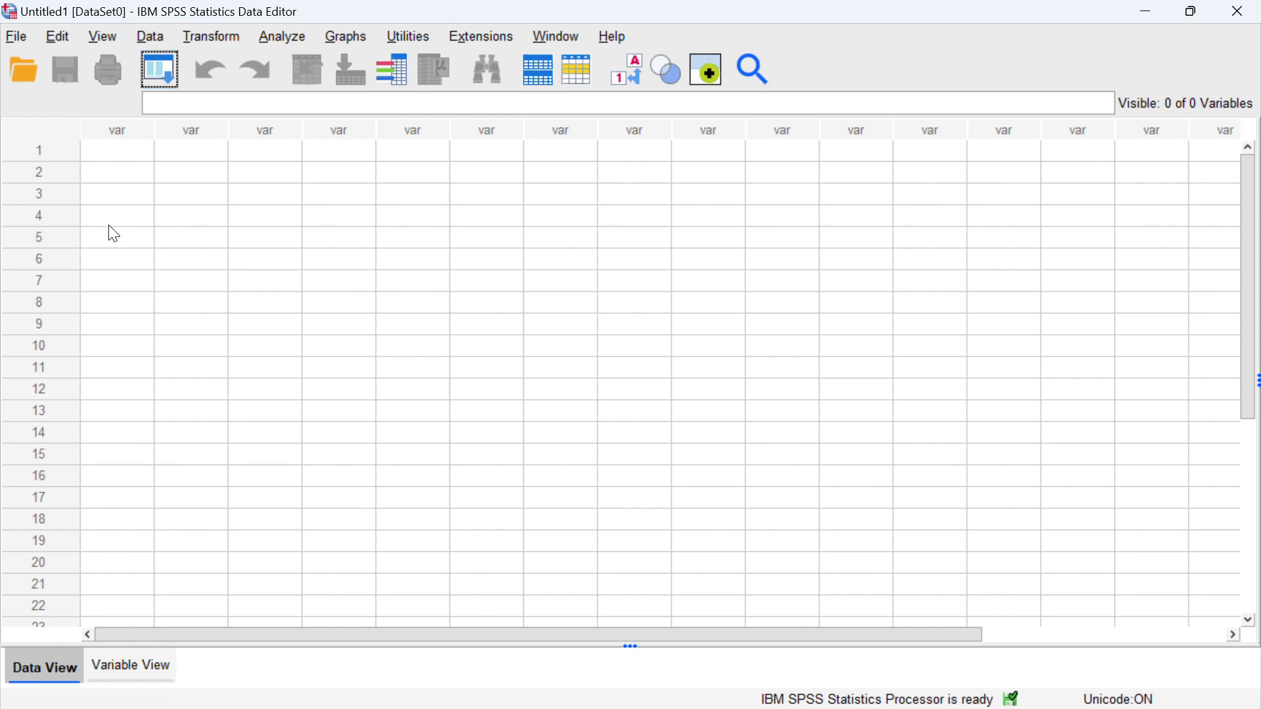
{"action": "left_click", "coordinate": [119, 680]}
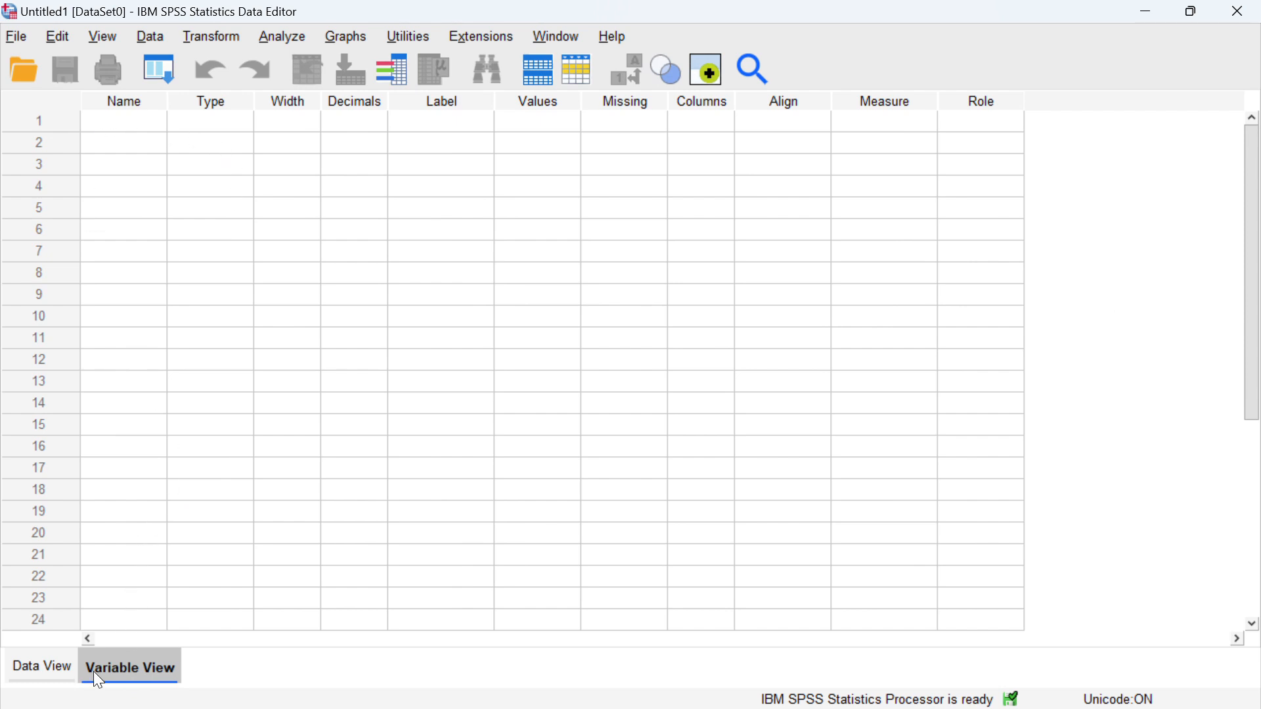
{"action": "left_click", "coordinate": [43, 677]}
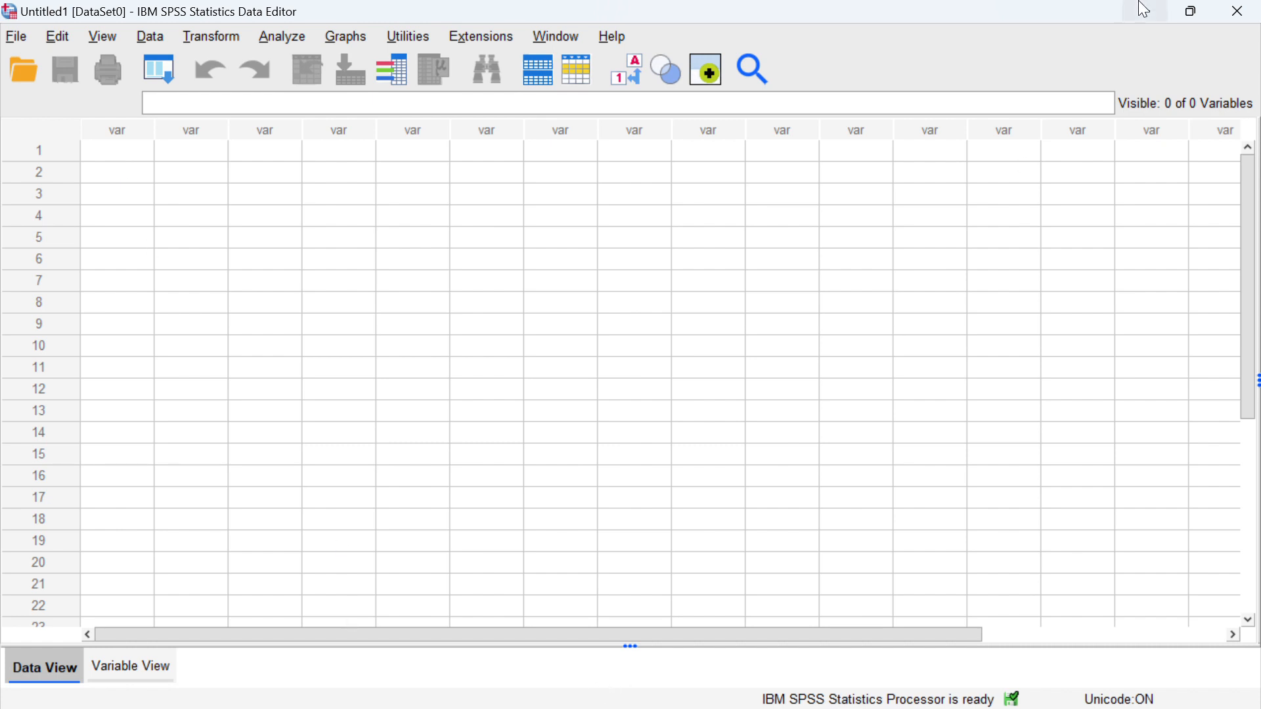
Switch to the Excel workbook and copy the item scores with their totals, without headers (A2:P19).
{"action": "left_click", "coordinate": [1188, 10]}
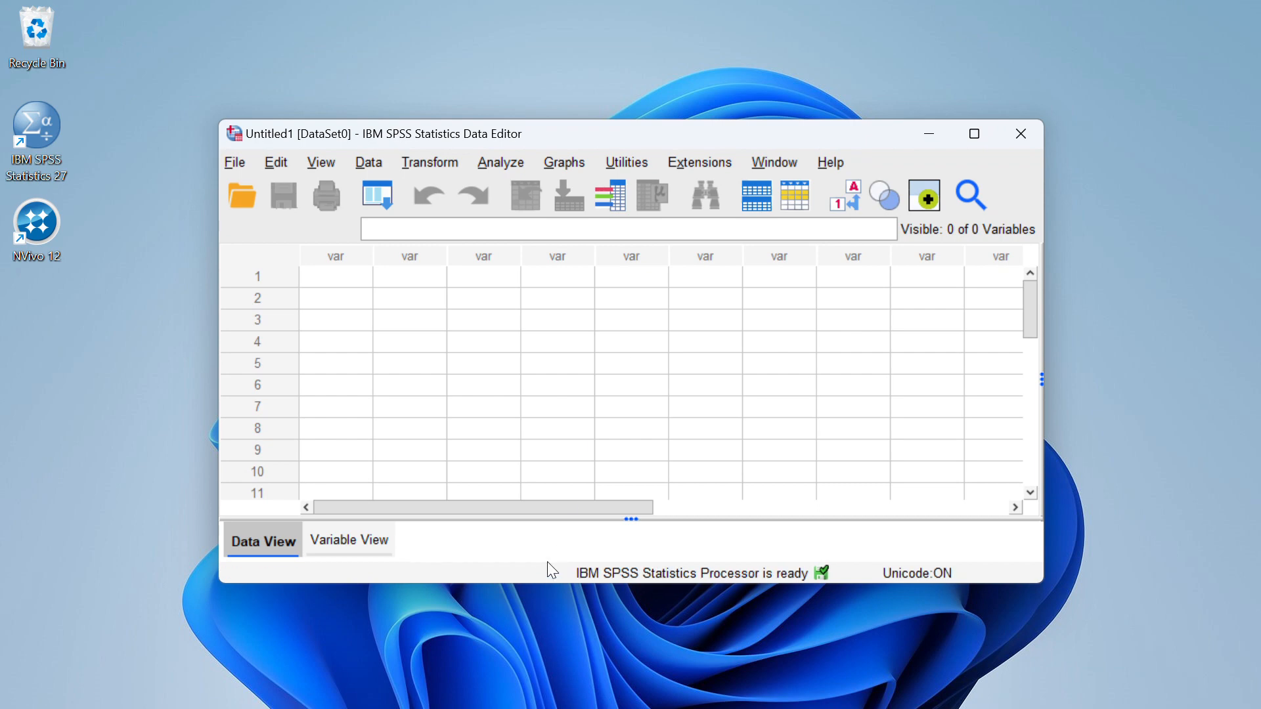
{"action": "mouse_move", "coordinate": [502, 704]}
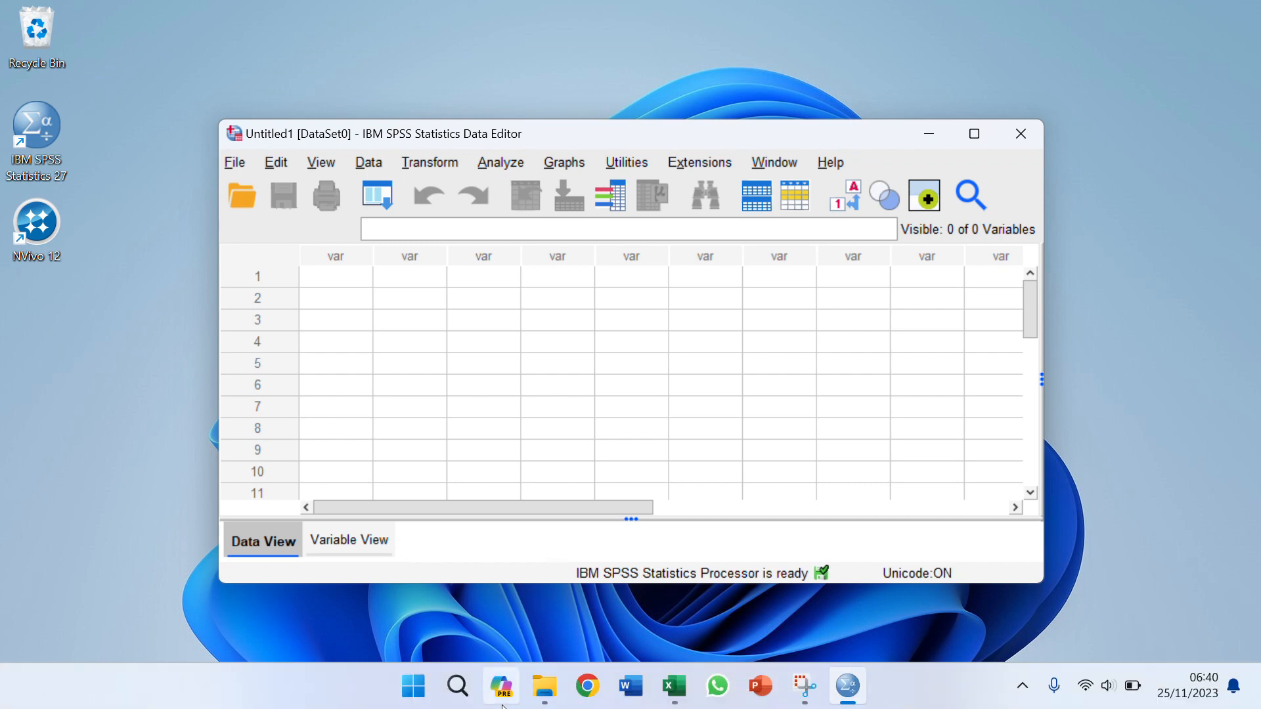
{"action": "left_click", "coordinate": [675, 686]}
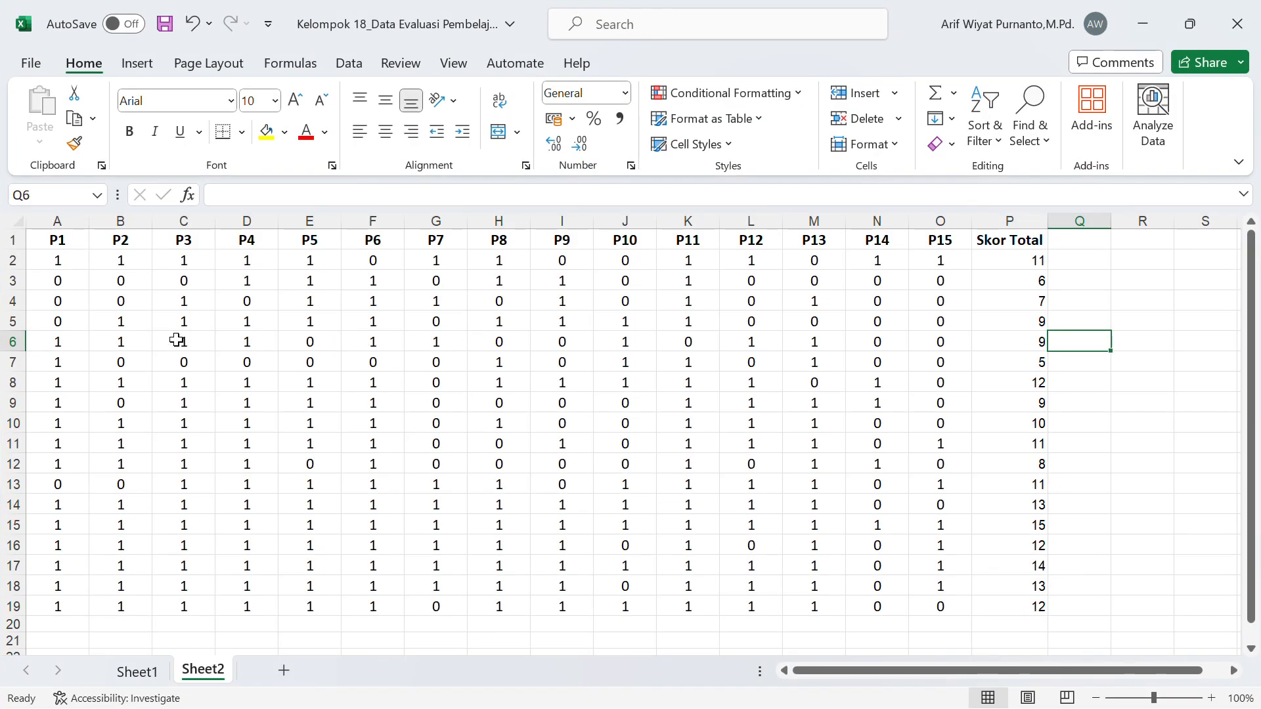
{"action": "left_click", "coordinate": [72, 264]}
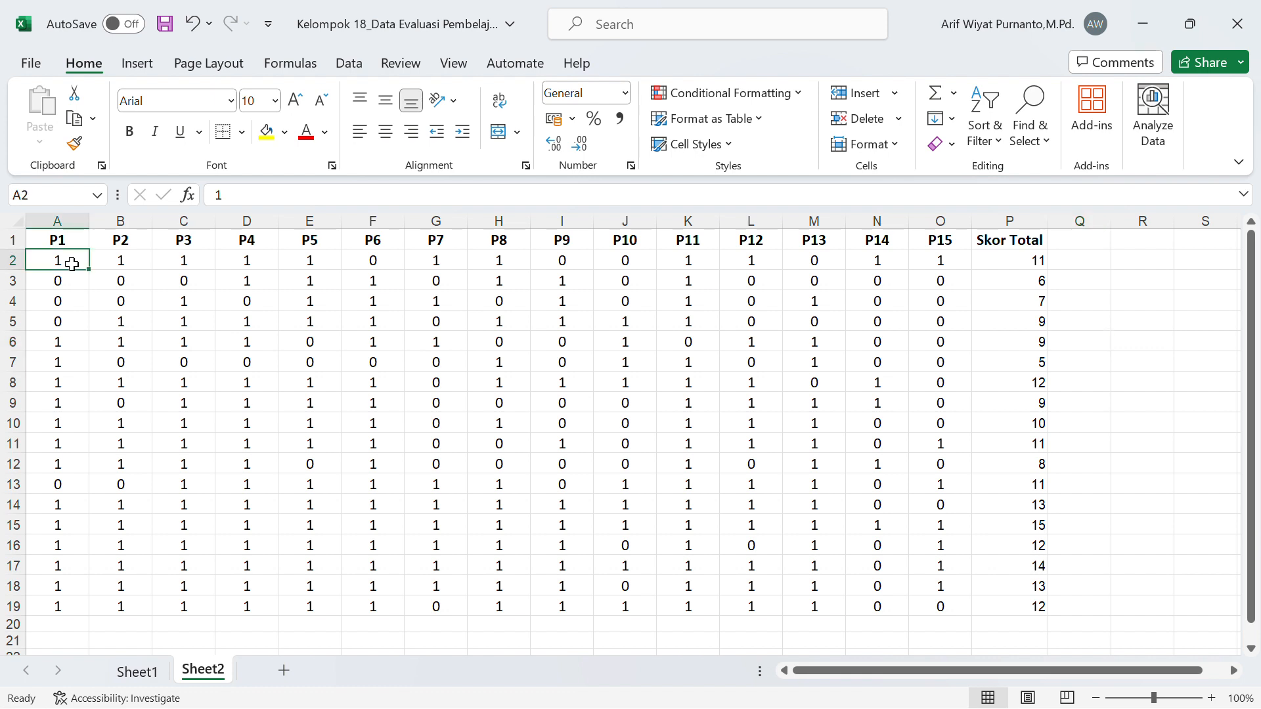
{"action": "left_click_drag", "start_coordinate": [72, 264], "coordinate": [883, 464]}
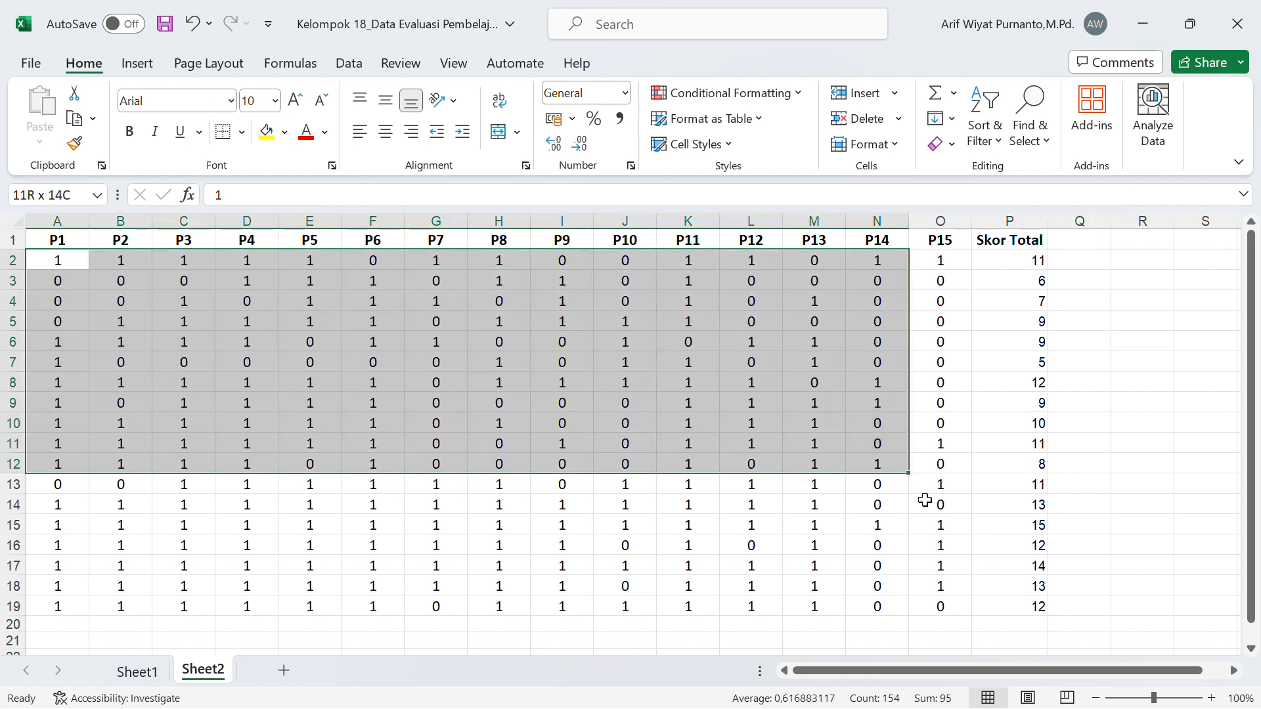
{"action": "left_click_drag", "start_coordinate": [924, 501], "coordinate": [1015, 607]}
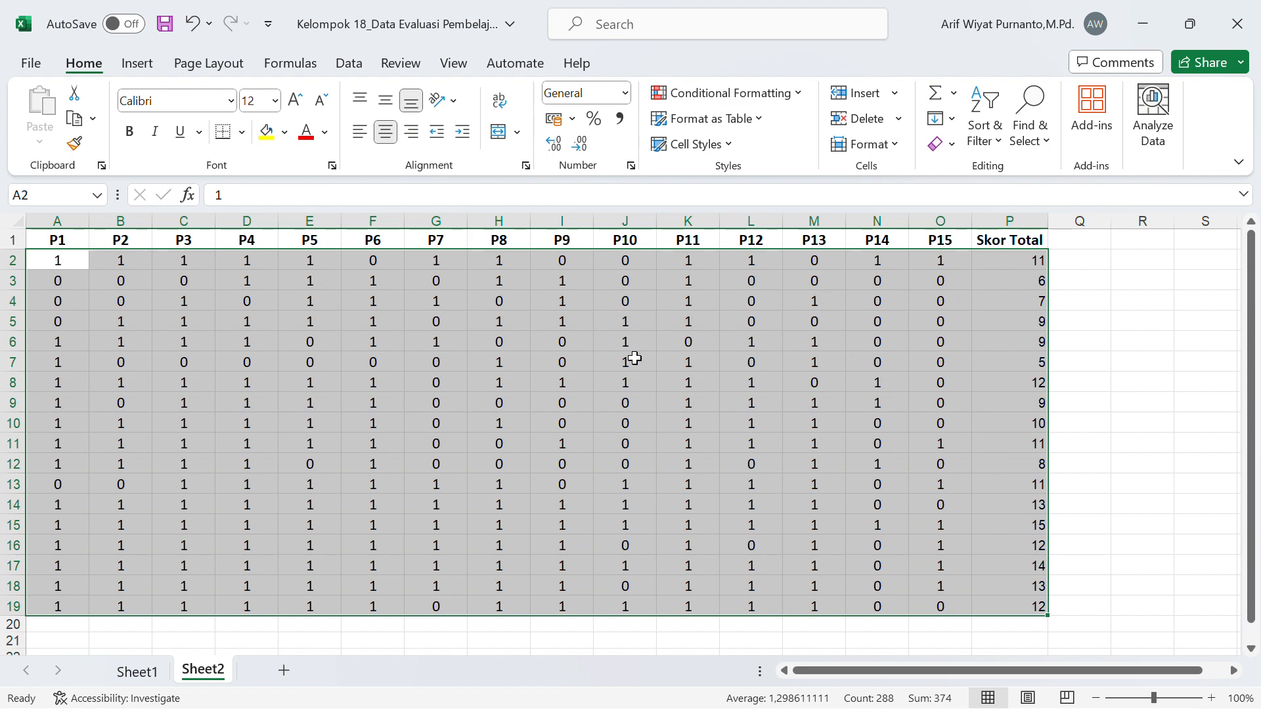
{"action": "right_click", "coordinate": [195, 303]}
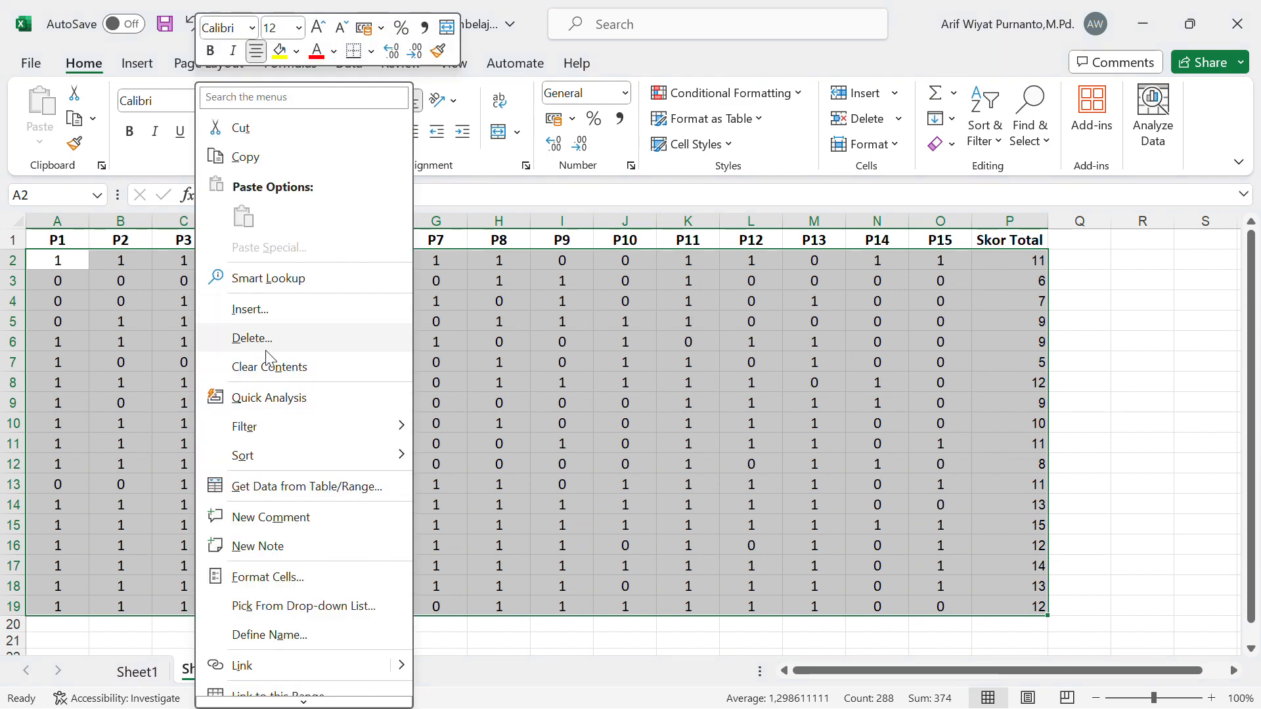
{"action": "left_click", "coordinate": [292, 157]}
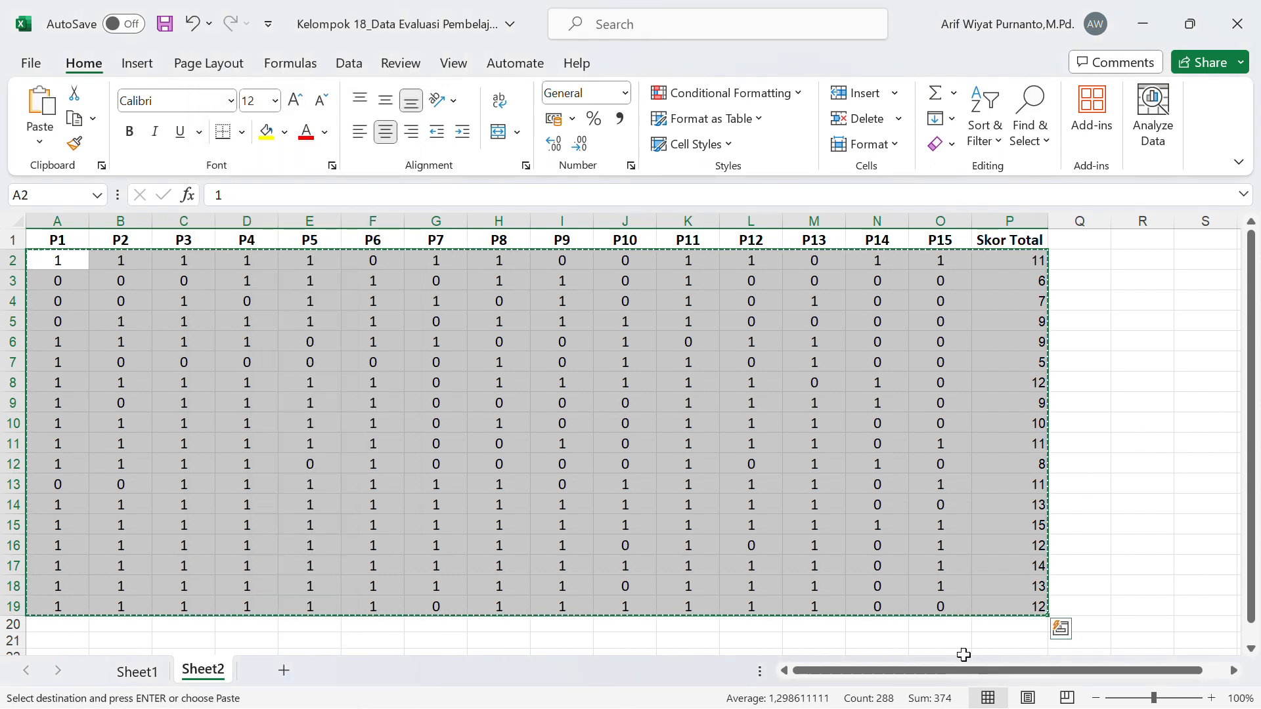
Switch to the SPSS Data Editor, maximize it, and paste the copied scores into Data View from the first cell.
{"action": "mouse_move", "coordinate": [1175, 27]}
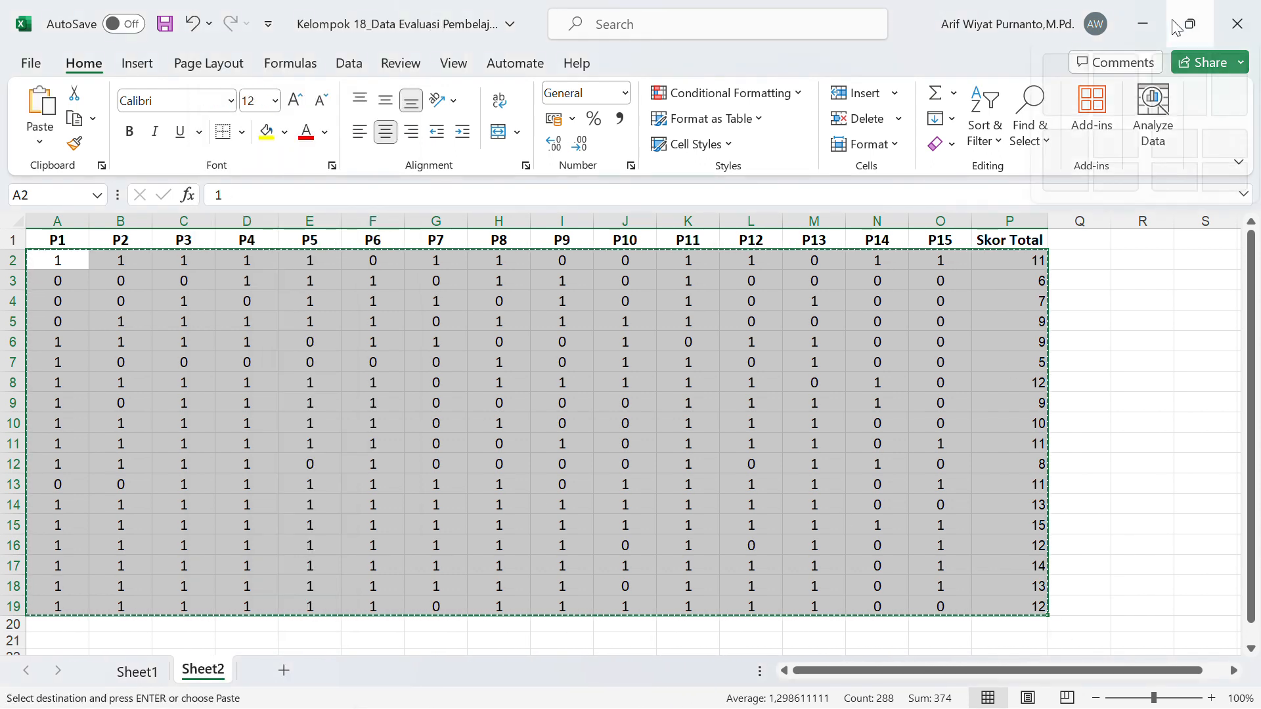
{"action": "left_click", "coordinate": [1120, 506]}
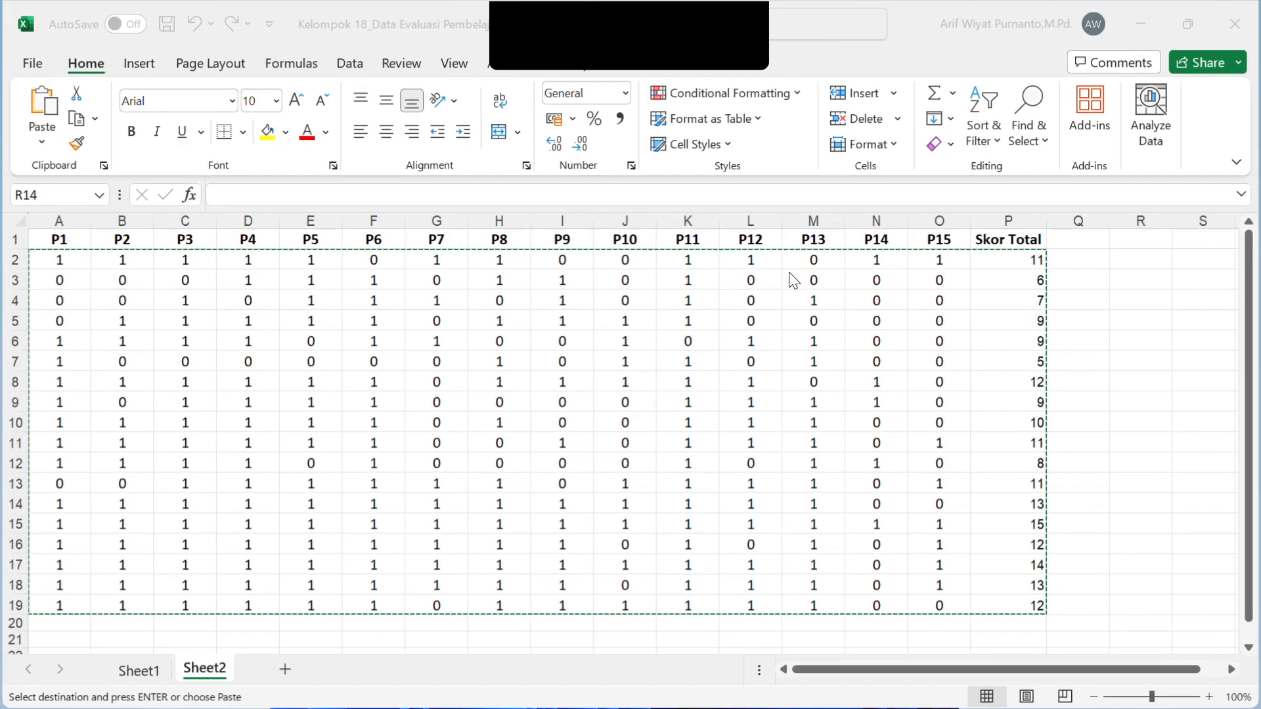
{"action": "key", "text": "super+Tab"}
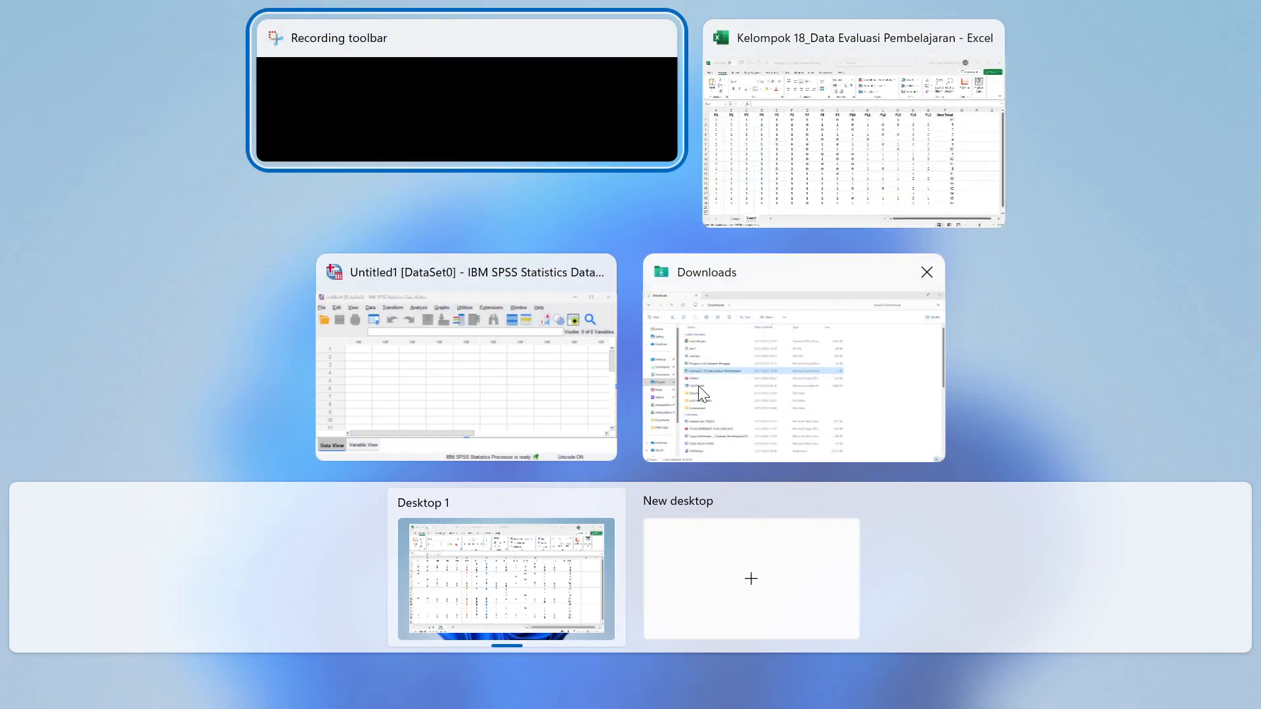
{"action": "left_click", "coordinate": [571, 383]}
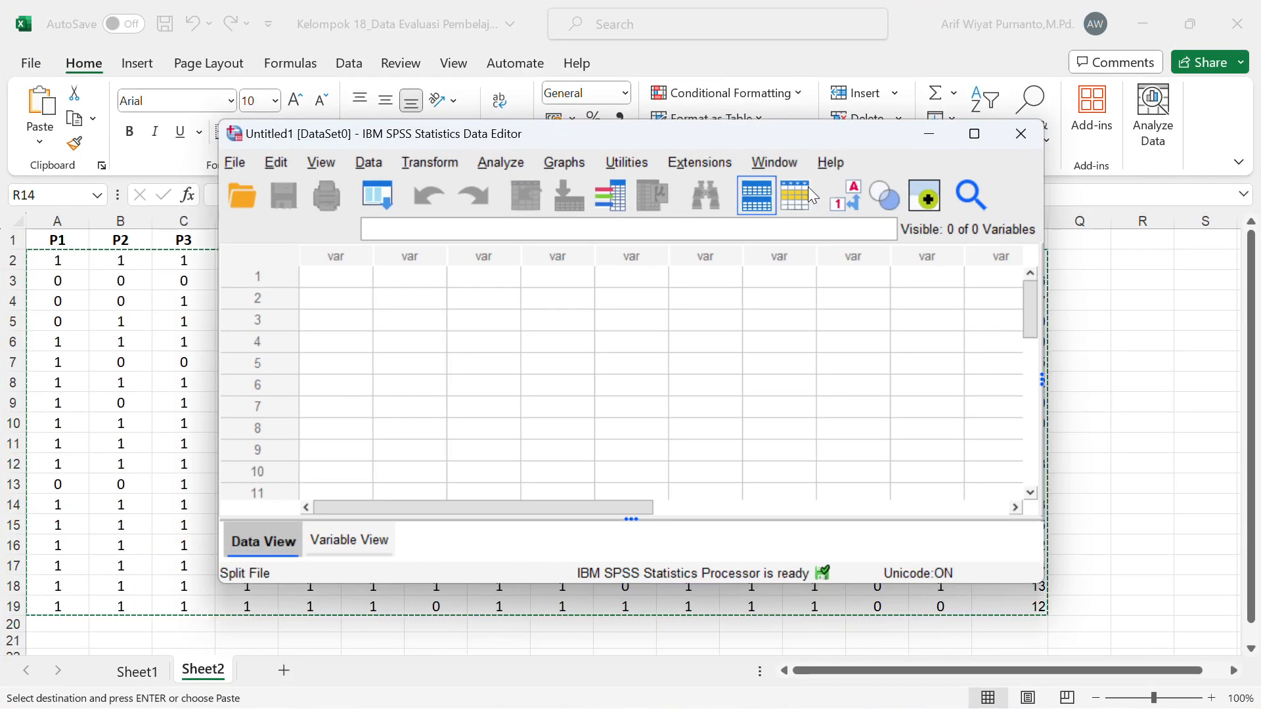
{"action": "left_click", "coordinate": [975, 134]}
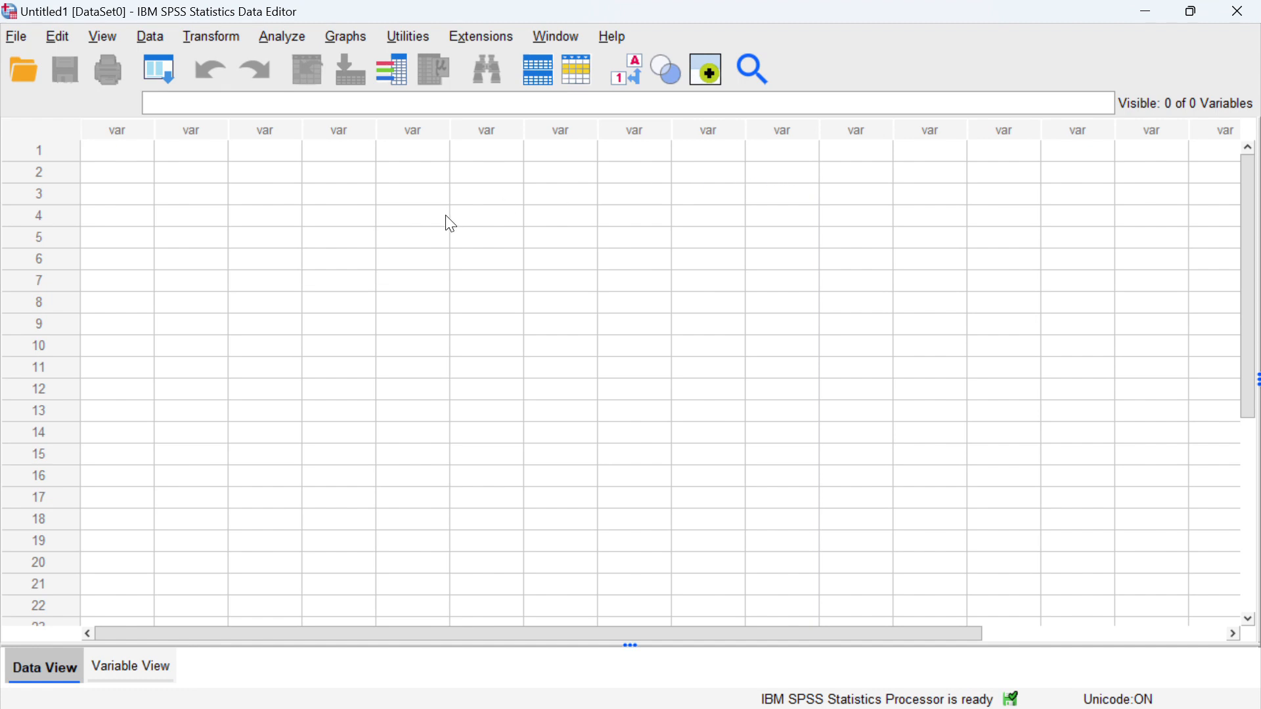
{"action": "right_click", "coordinate": [121, 153]}
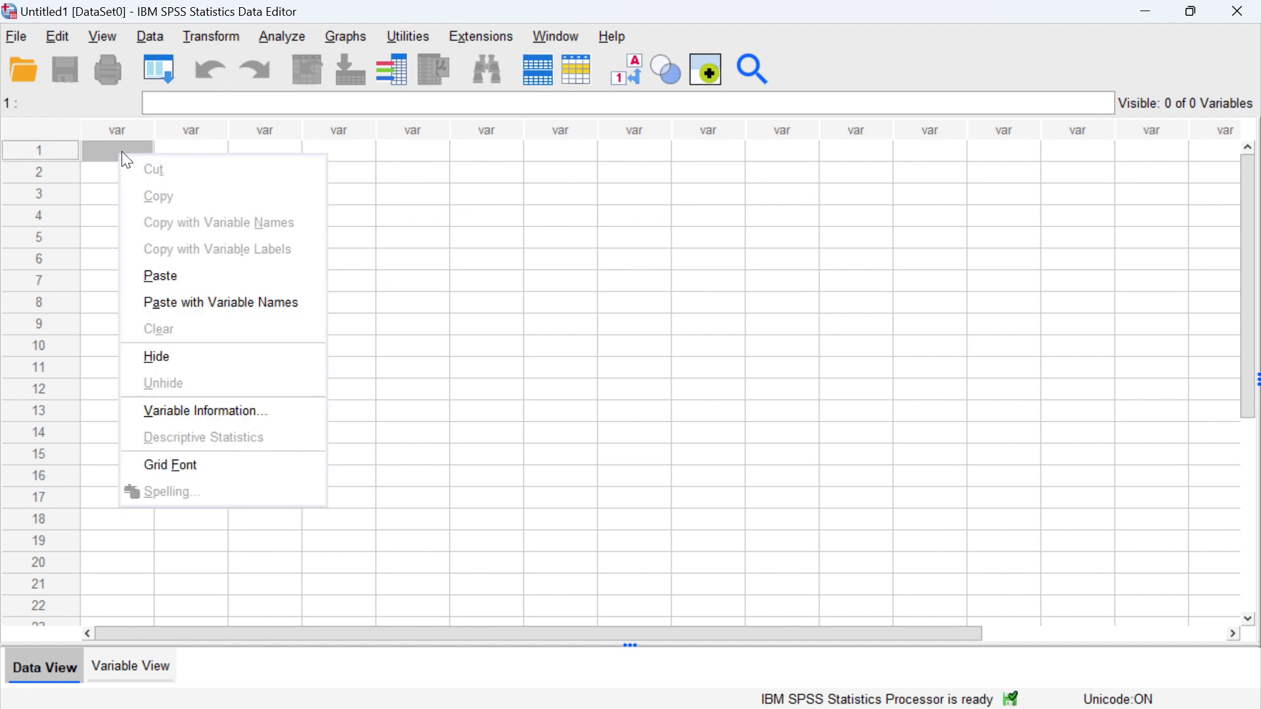
{"action": "left_click", "coordinate": [202, 278]}
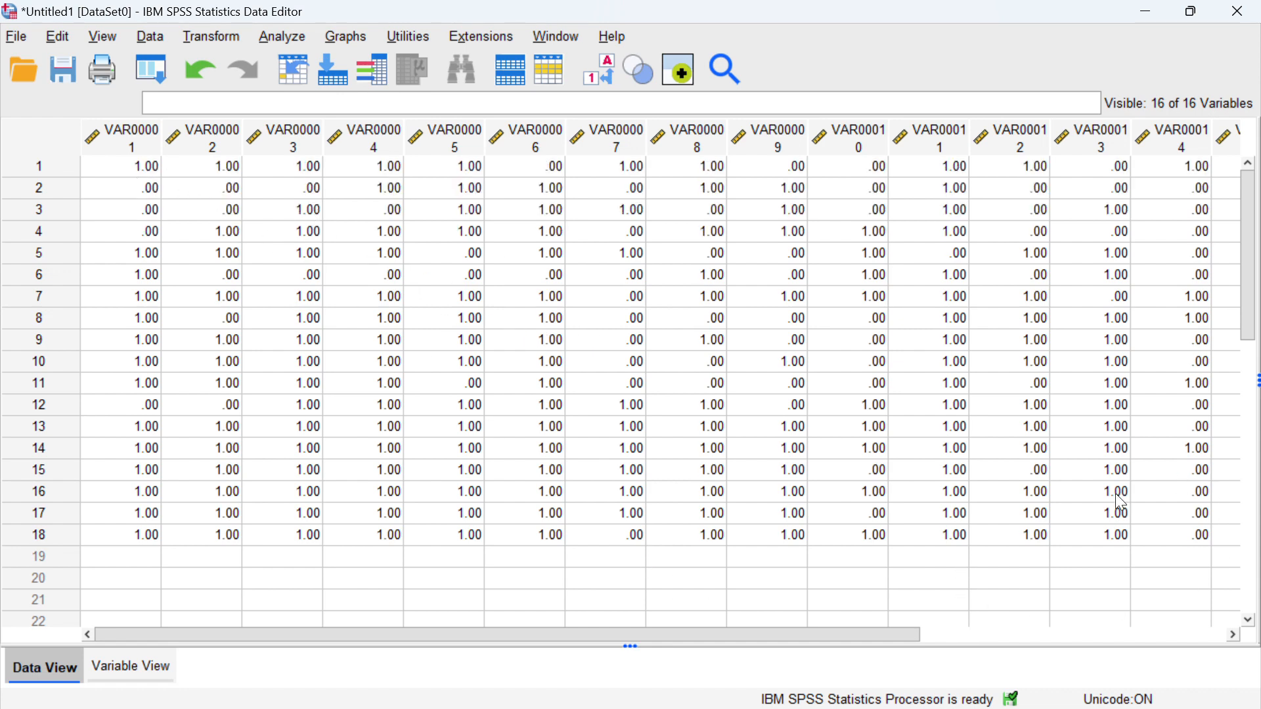
{"action": "left_click_drag", "start_coordinate": [901, 637], "coordinate": [994, 637]}
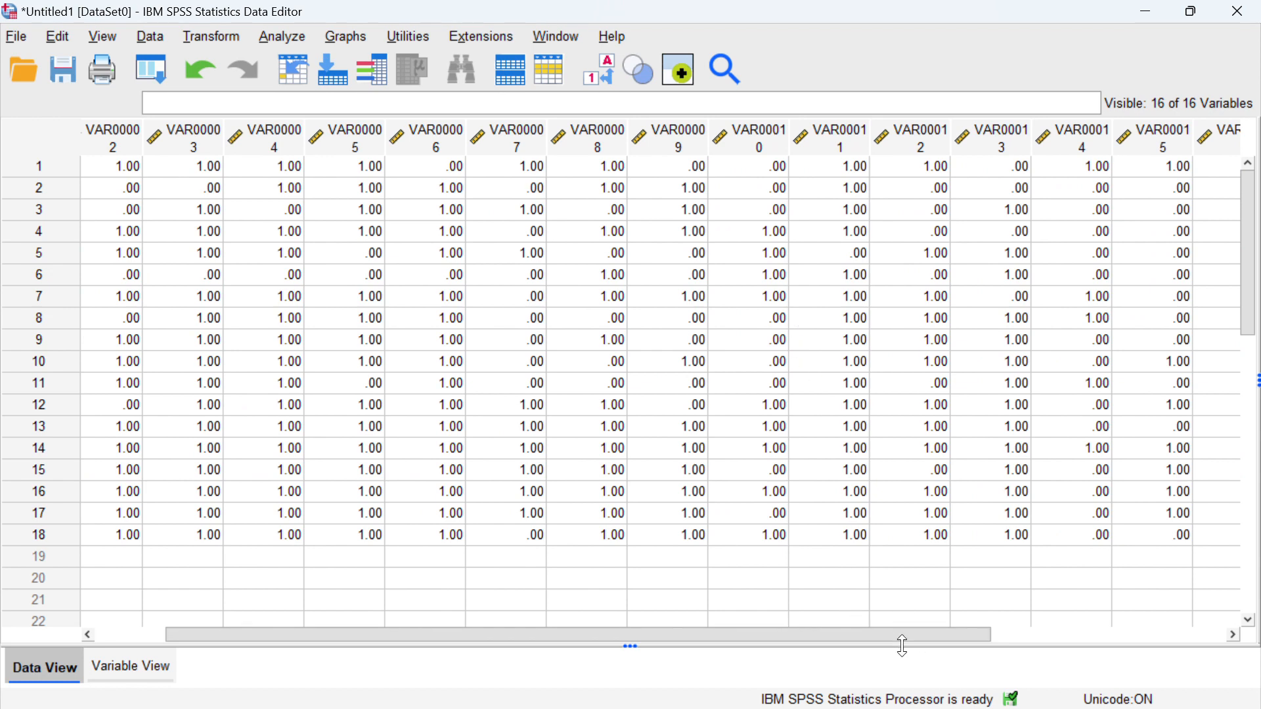
{"action": "left_click_drag", "start_coordinate": [903, 632], "coordinate": [854, 629]}
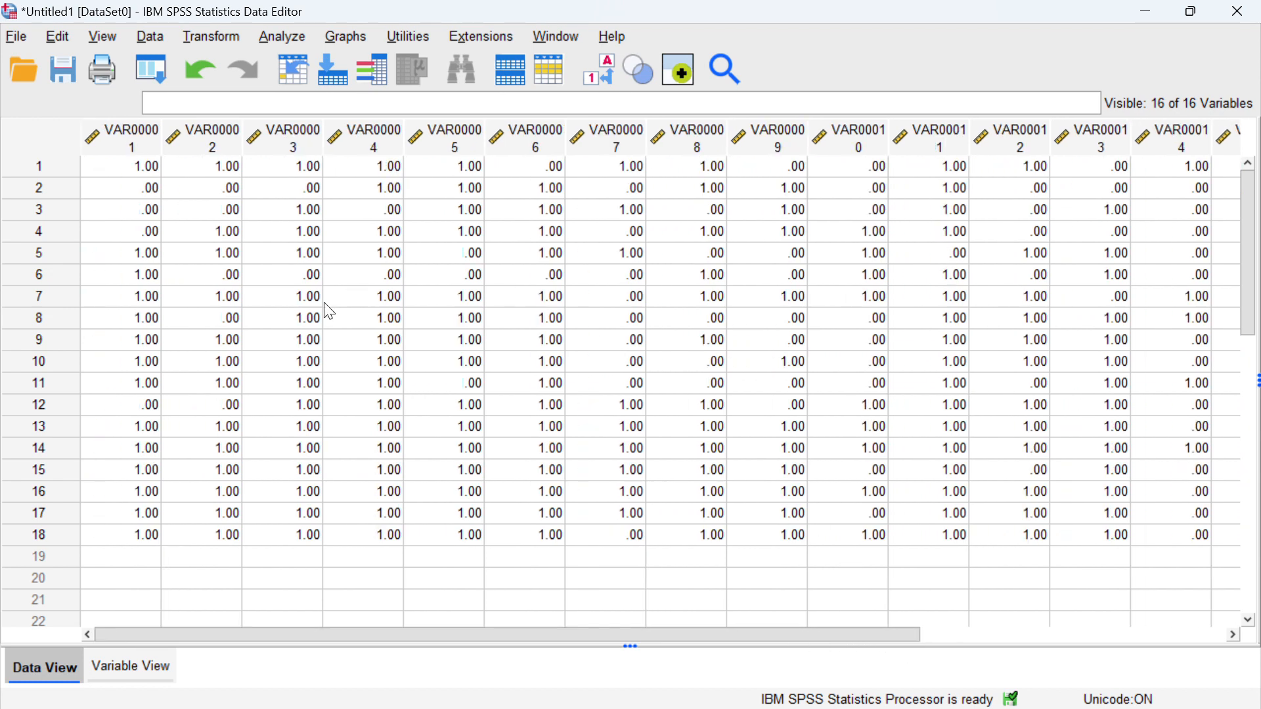
Rename the first variable as Item1 in Variable View and dismiss the chat notification.
{"action": "left_click", "coordinate": [102, 671]}
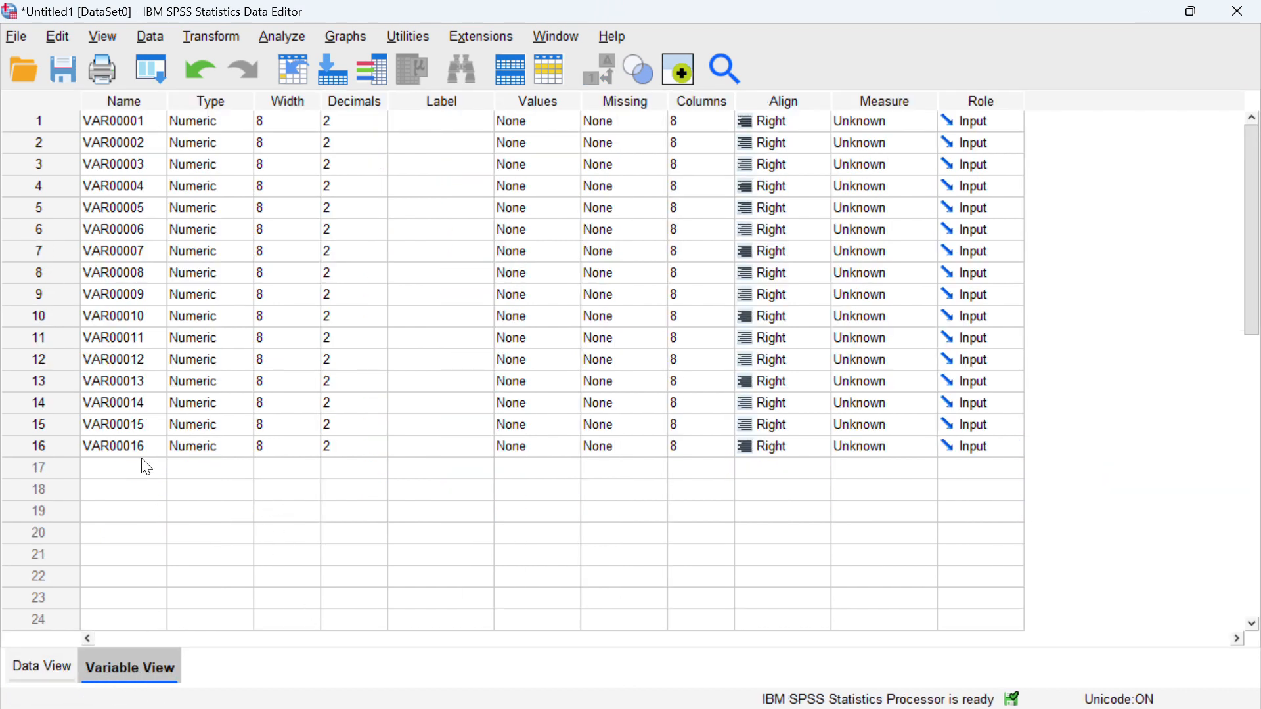
{"action": "left_click", "coordinate": [132, 122]}
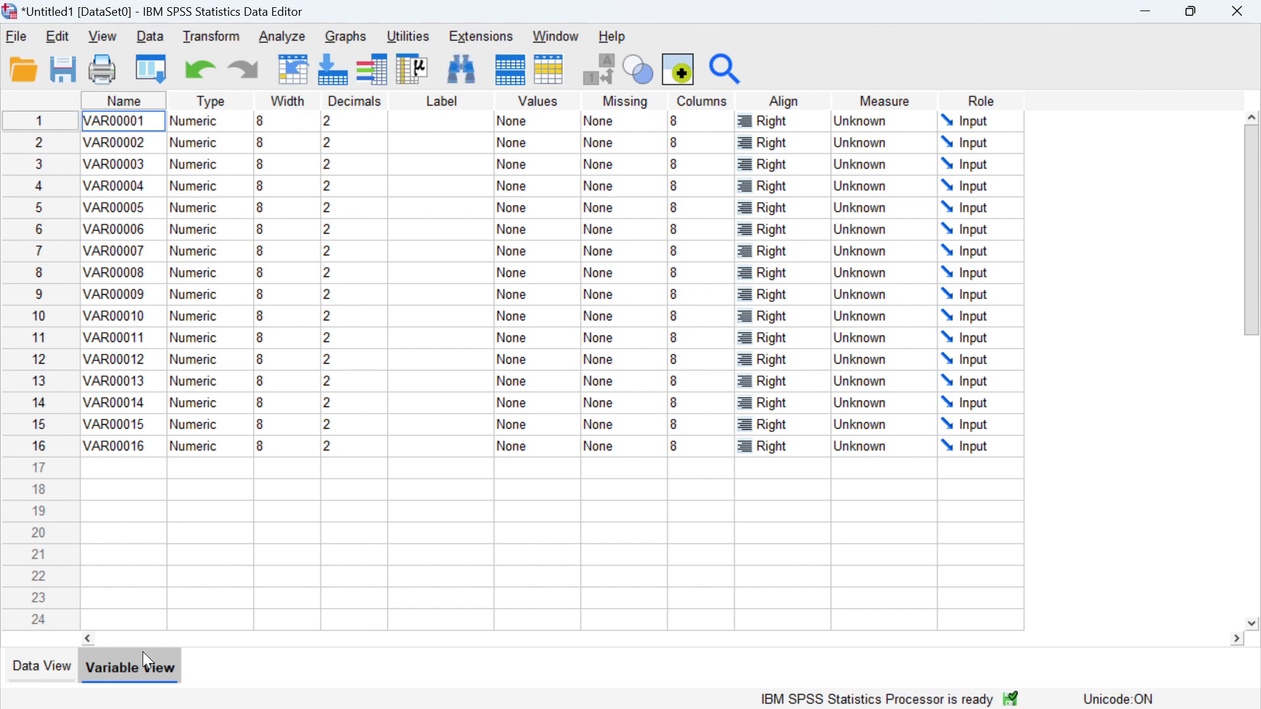
{"action": "double_click", "coordinate": [150, 123]}
{"action": "key", "text": "BackSpace"}
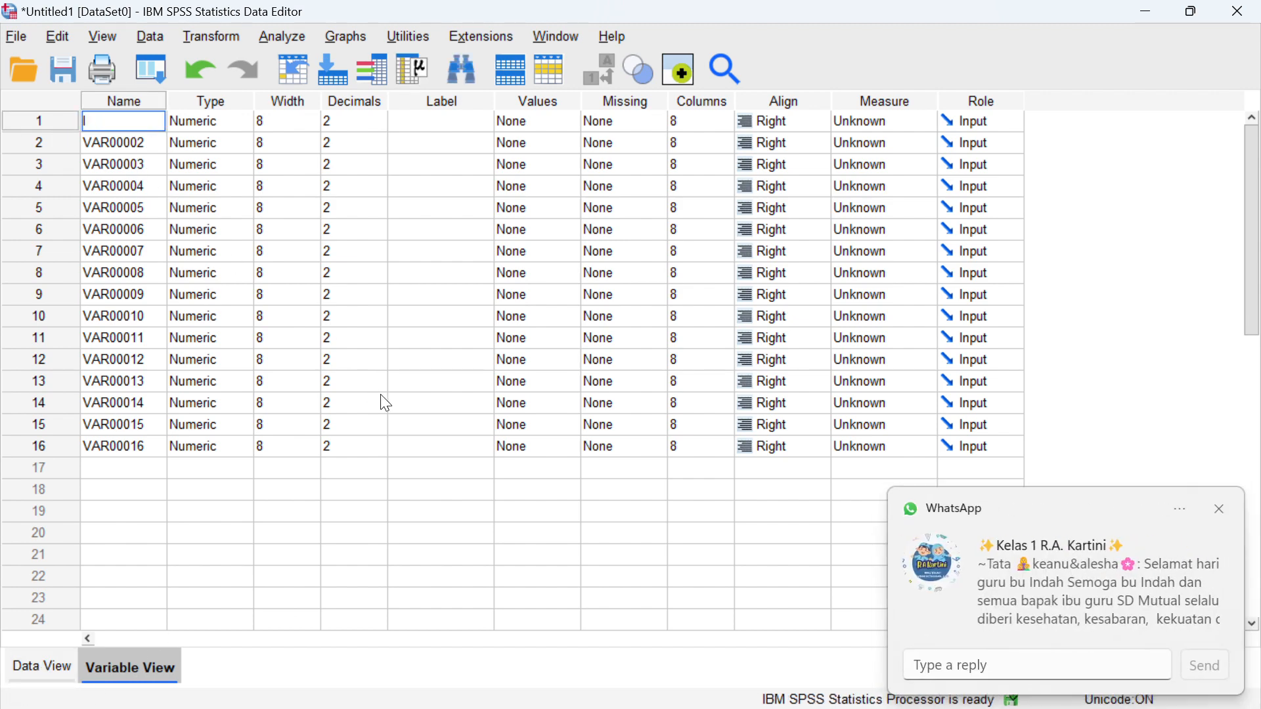
{"action": "type", "text": "Item1"}
{"action": "left_click", "coordinate": [1223, 511]}
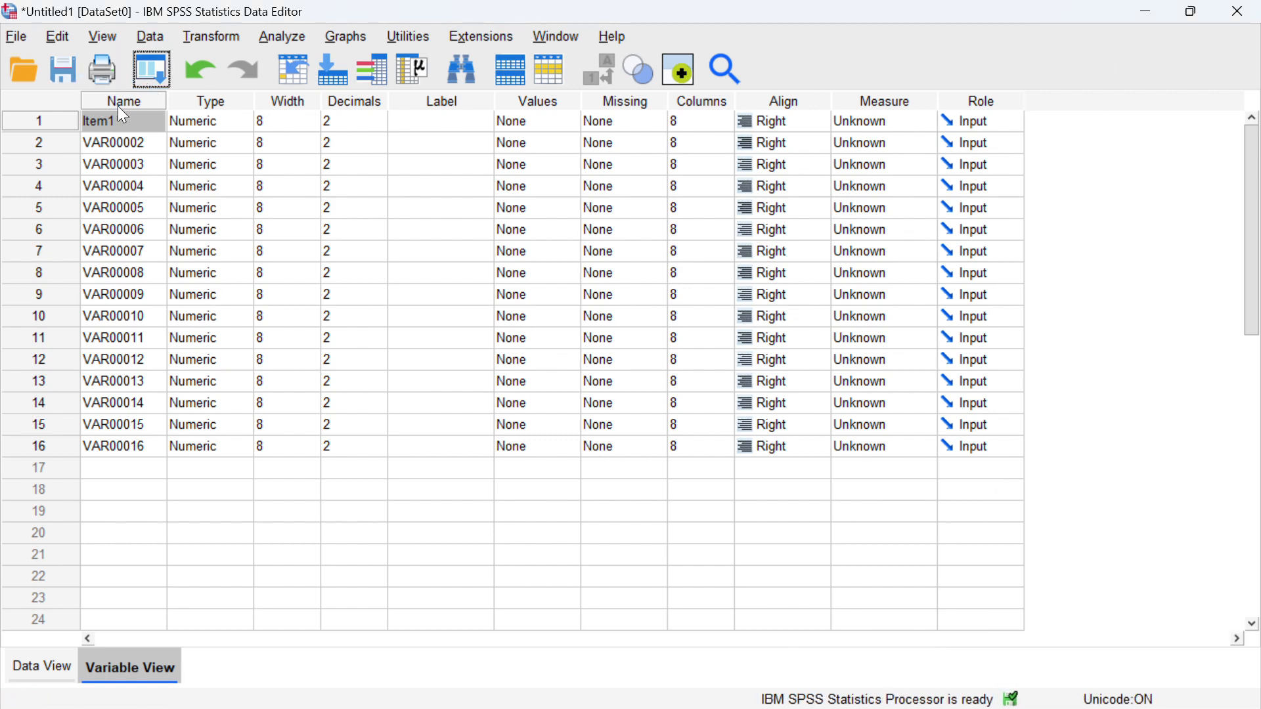
Rename the second variable, VAR00002, as Item2.
{"action": "left_click", "coordinate": [118, 124]}
{"action": "double_click", "coordinate": [129, 142]}
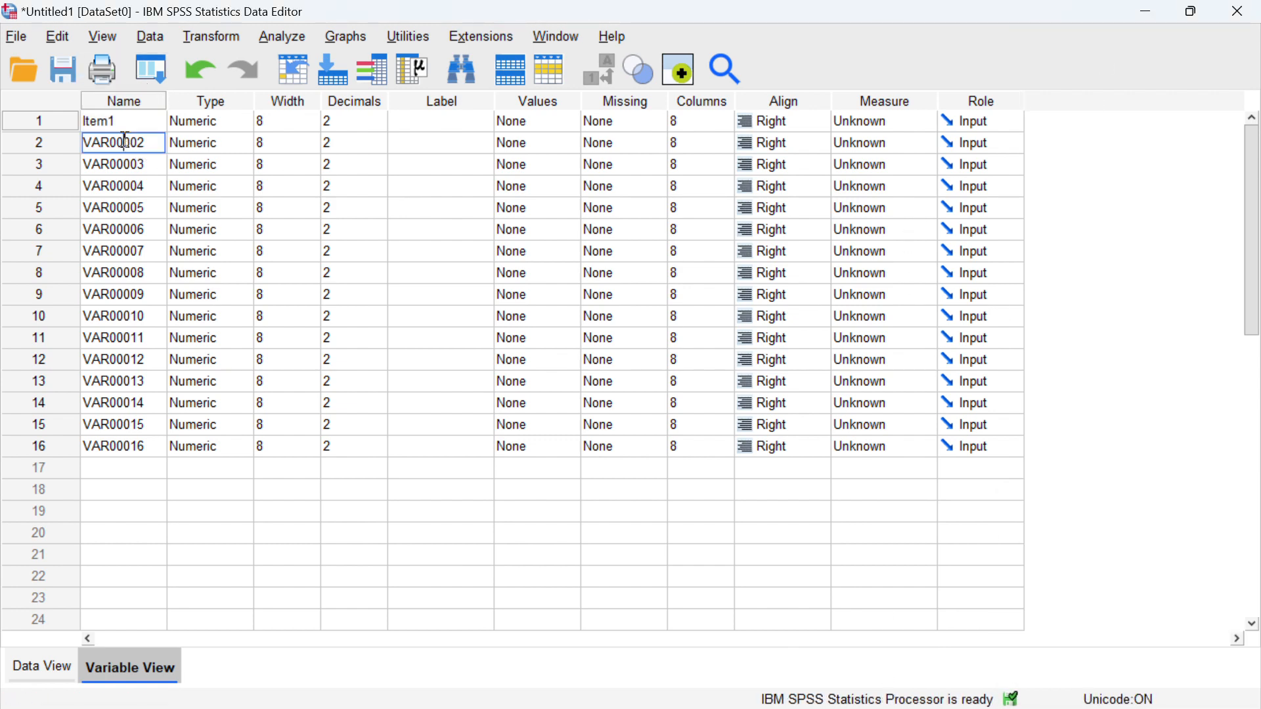
{"action": "double_click", "coordinate": [156, 136]}
{"action": "key", "text": "Home"}
{"action": "left_click_drag", "start_coordinate": [94, 131], "coordinate": [158, 136]}
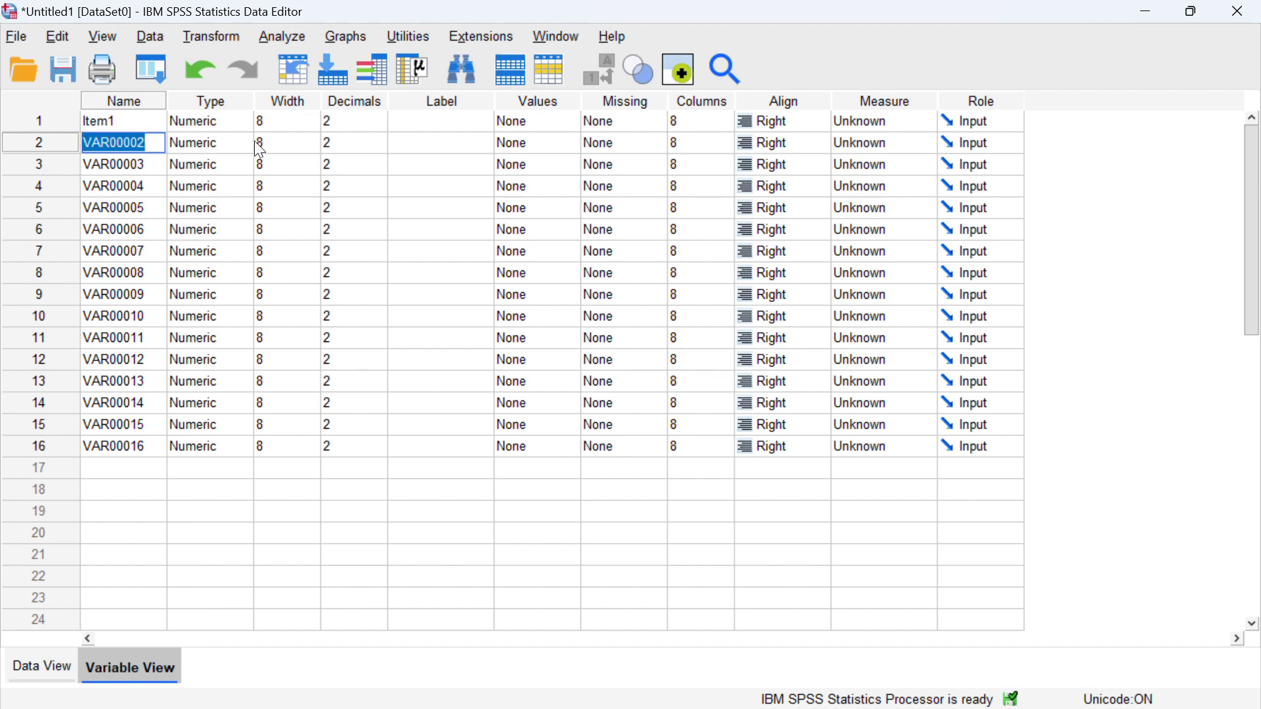
{"action": "type", "text": "Ite"}
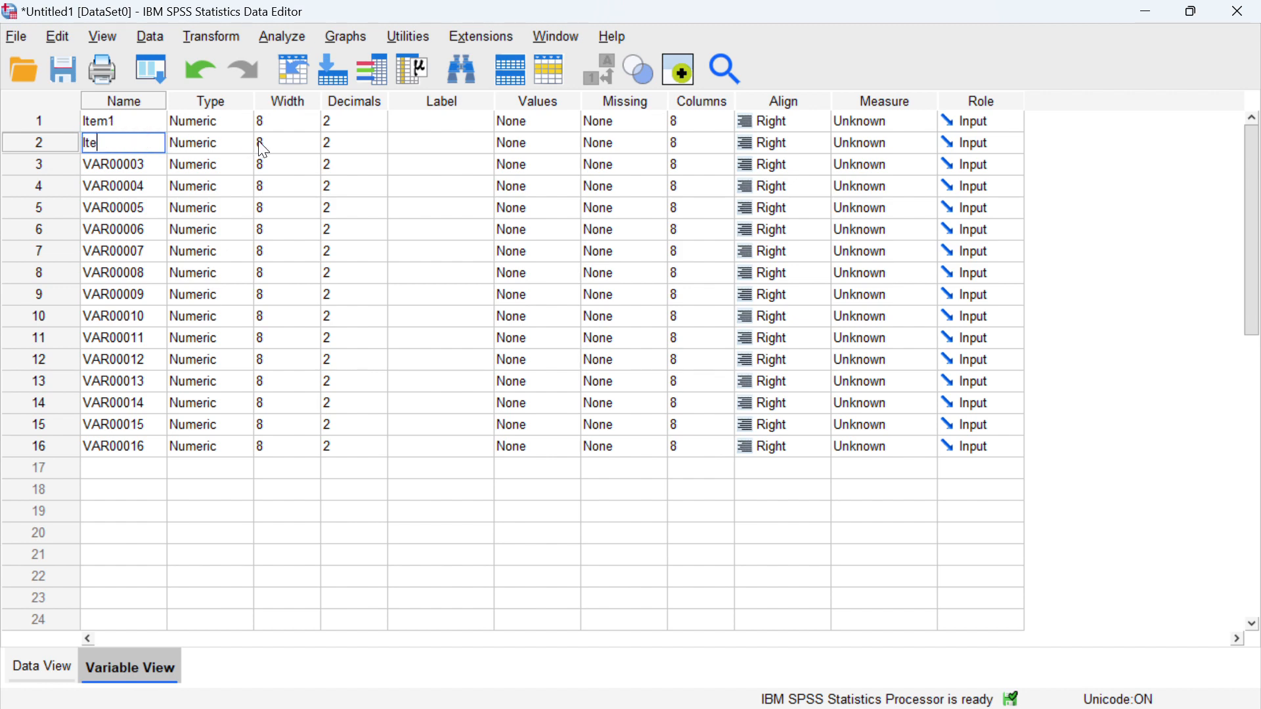
{"action": "type", "text": "m2"}
{"action": "key", "text": "Return"}
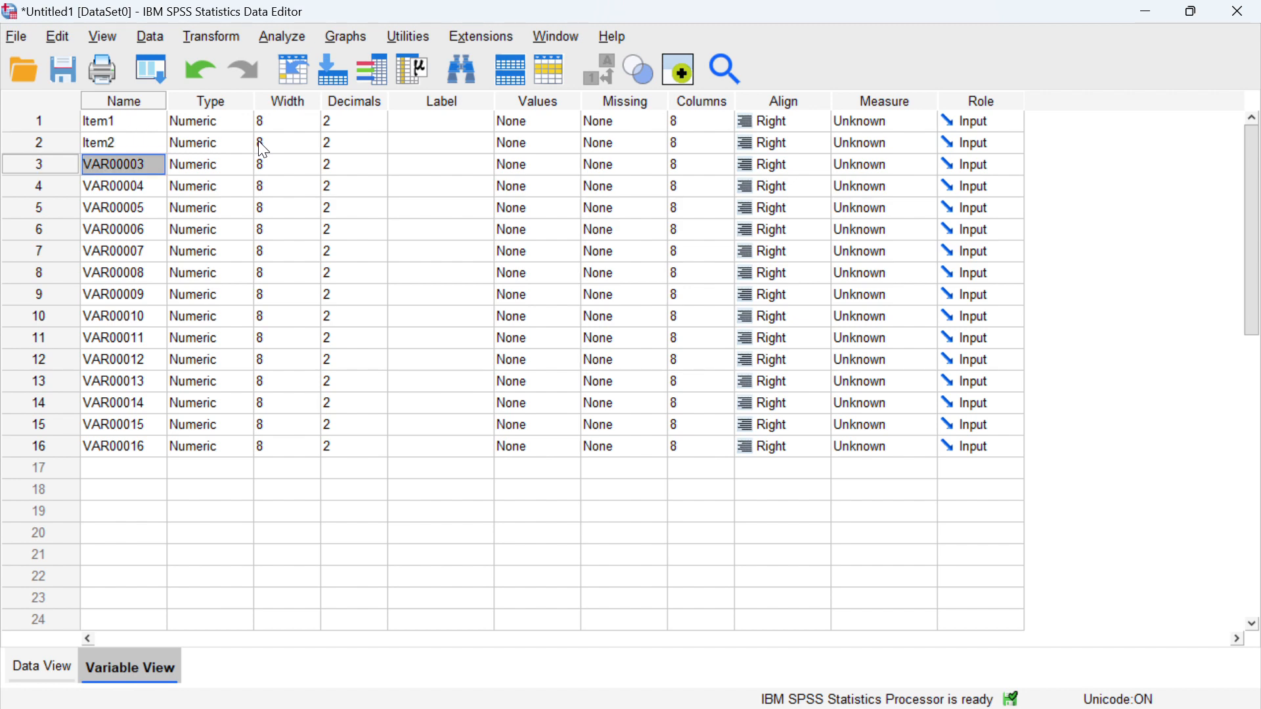
Rename the third to sixth variables as Item3, Item4, Item5 and Item6.
{"action": "type", "text": "O"}
{"action": "type", "text": "Item"}
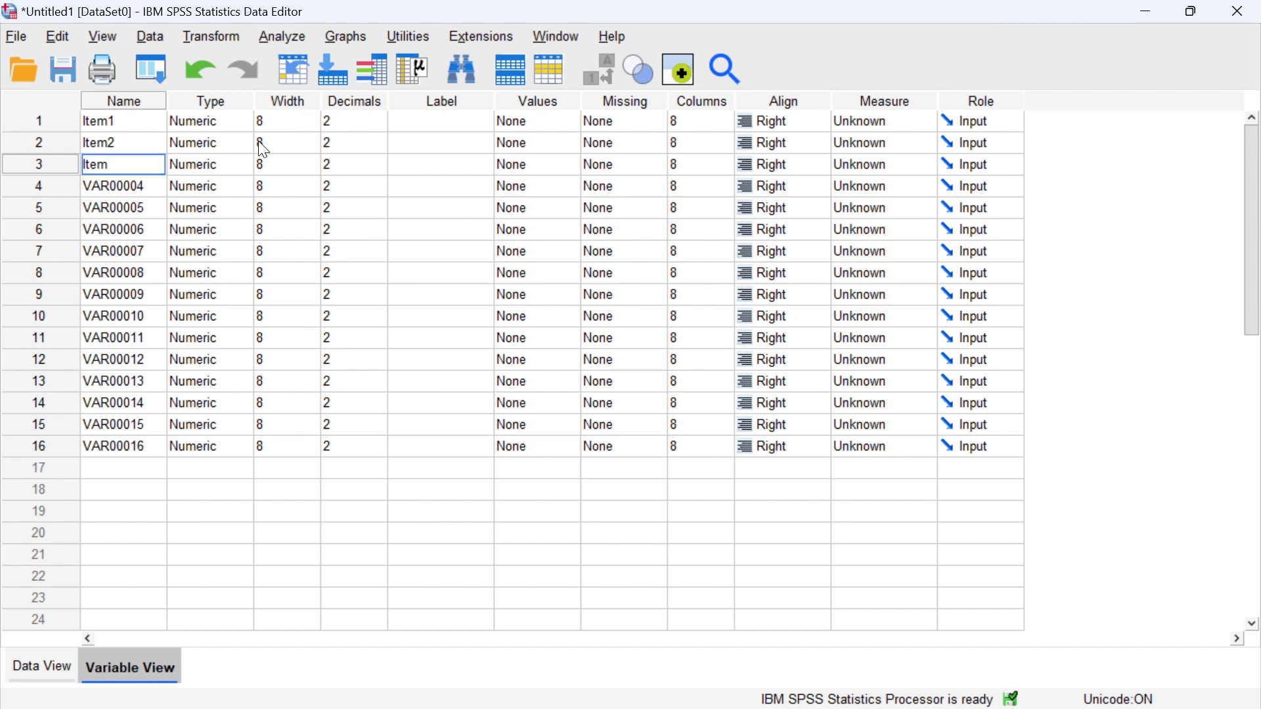
{"action": "type", "text": "3"}
{"action": "key", "text": "Return"}
{"action": "type", "text": "Item"}
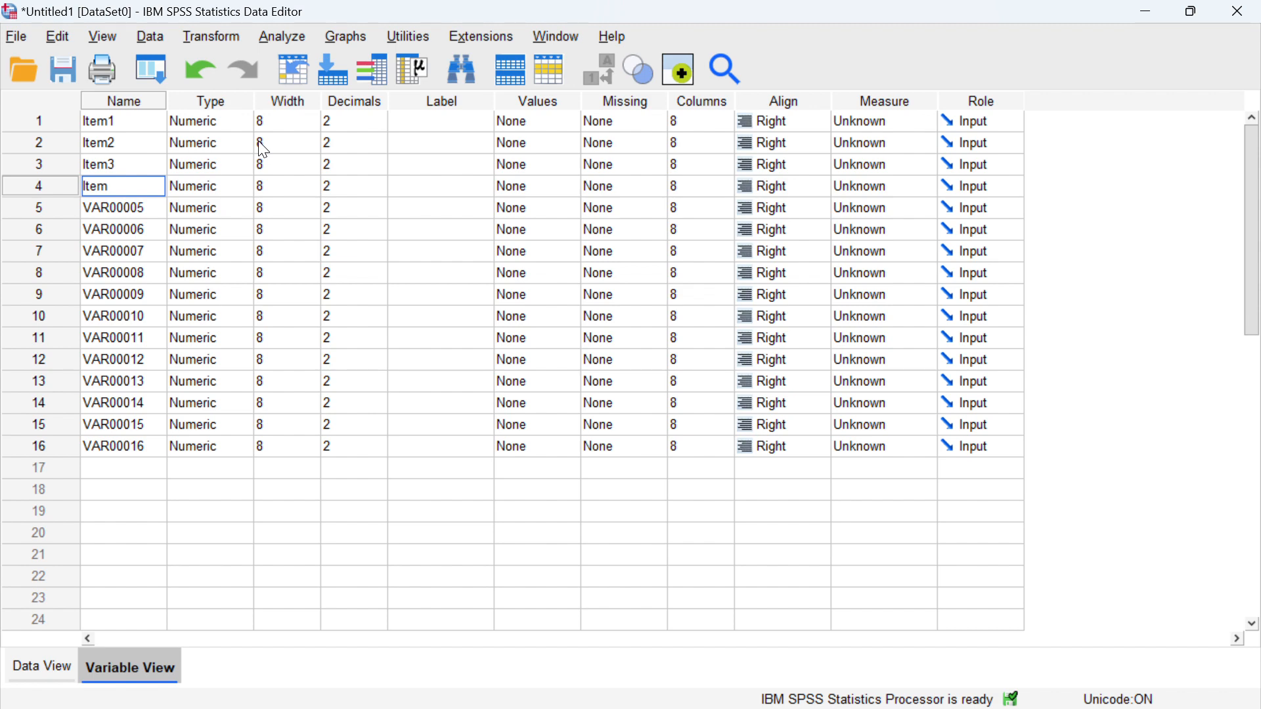
{"action": "type", "text": "4"}
{"action": "key", "text": "Return"}
{"action": "type", "text": "Item5"}
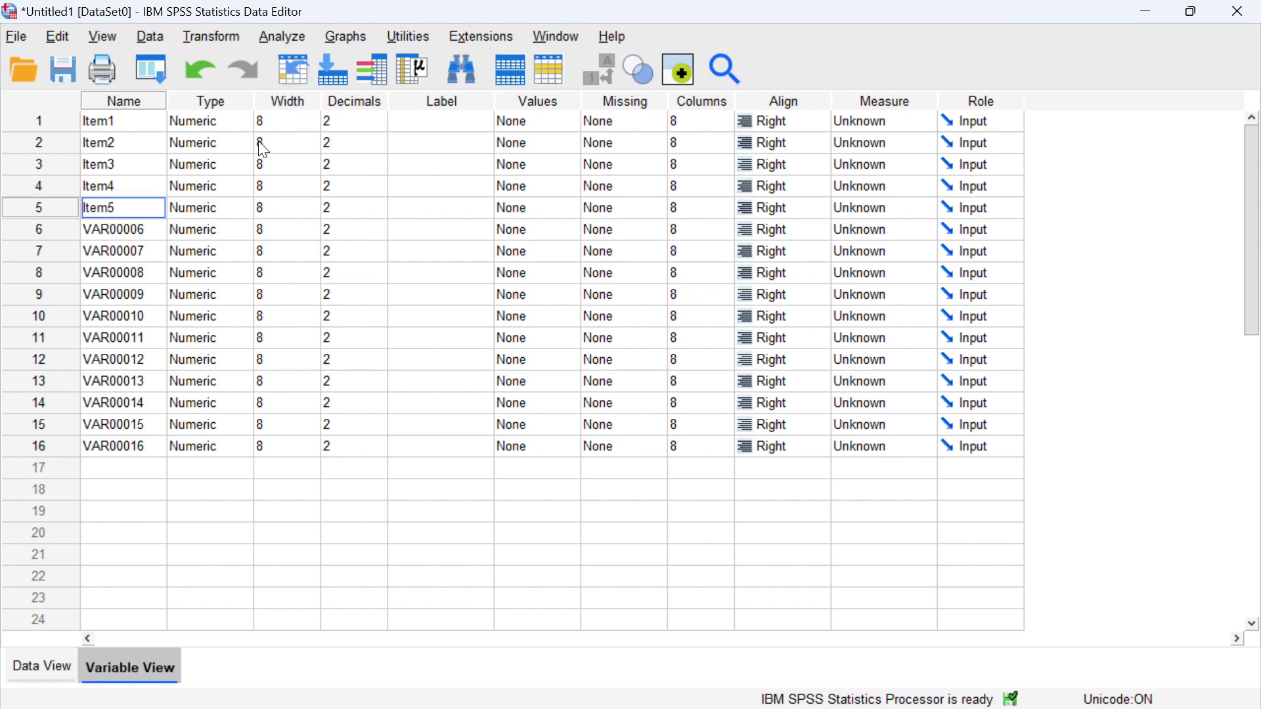
{"action": "key", "text": "Return"}
{"action": "type", "text": "Item6"}
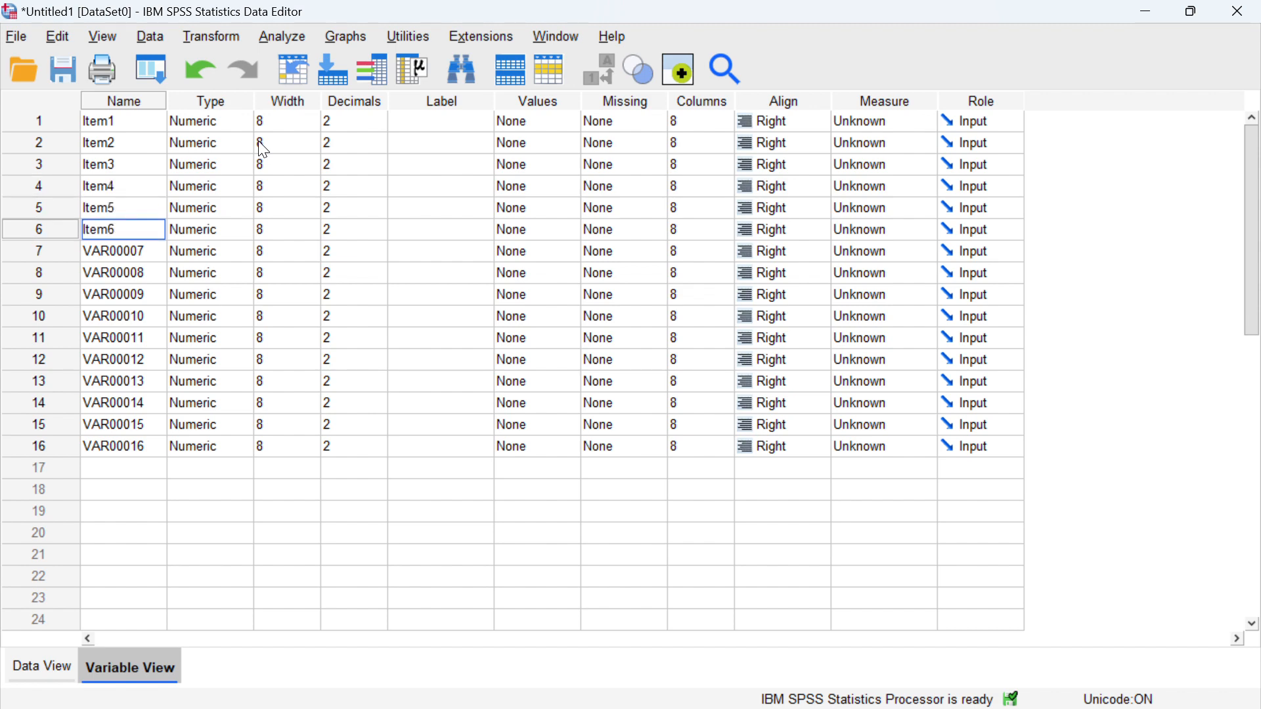
{"action": "key", "text": "Return"}
Rename the seventh to tenth variables as Item7, Item8, Item9 and Item10.
{"action": "type", "text": "Item"}
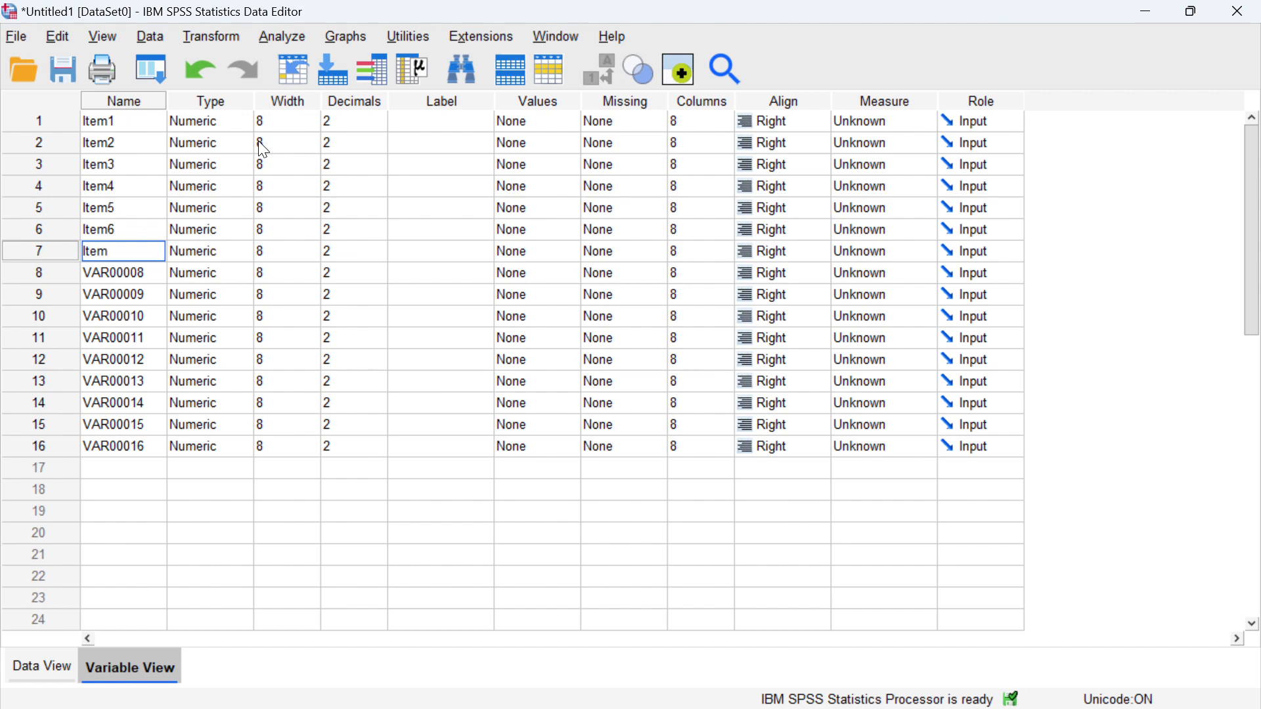
{"action": "type", "text": "7"}
{"action": "key", "text": "Return"}
{"action": "type", "text": "Item8"}
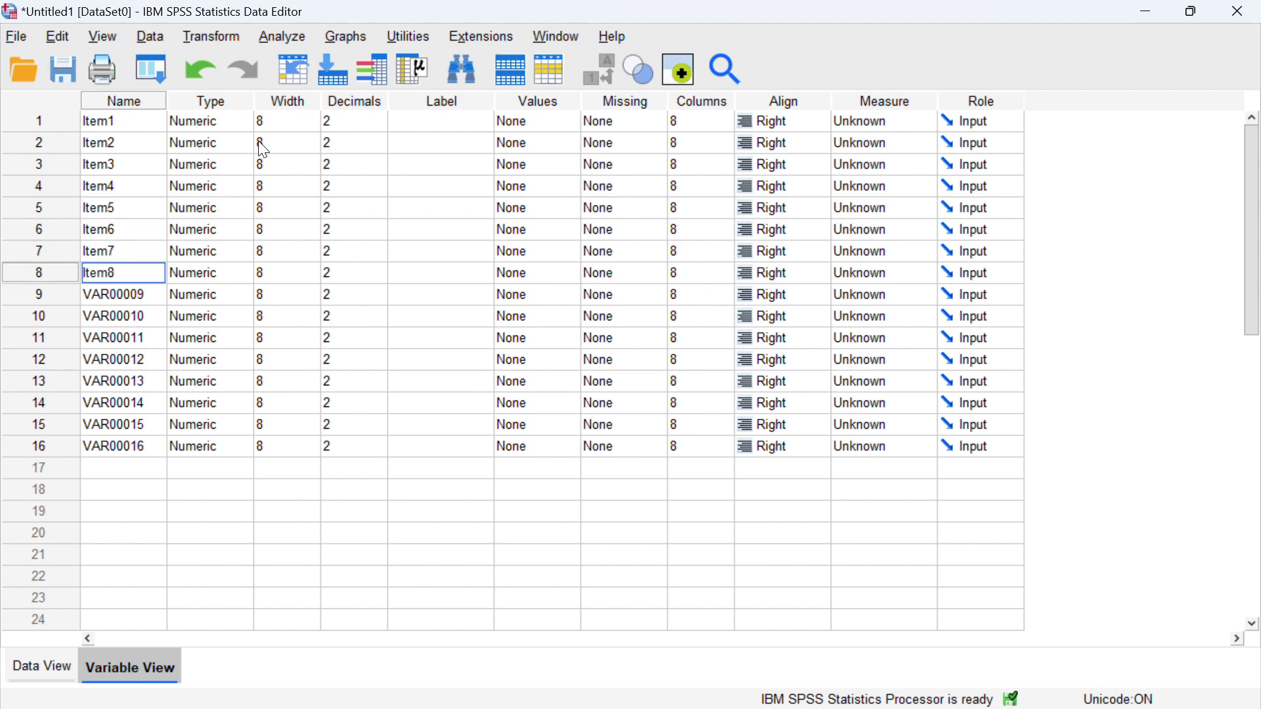
{"action": "key", "text": "Return"}
{"action": "type", "text": "Item"}
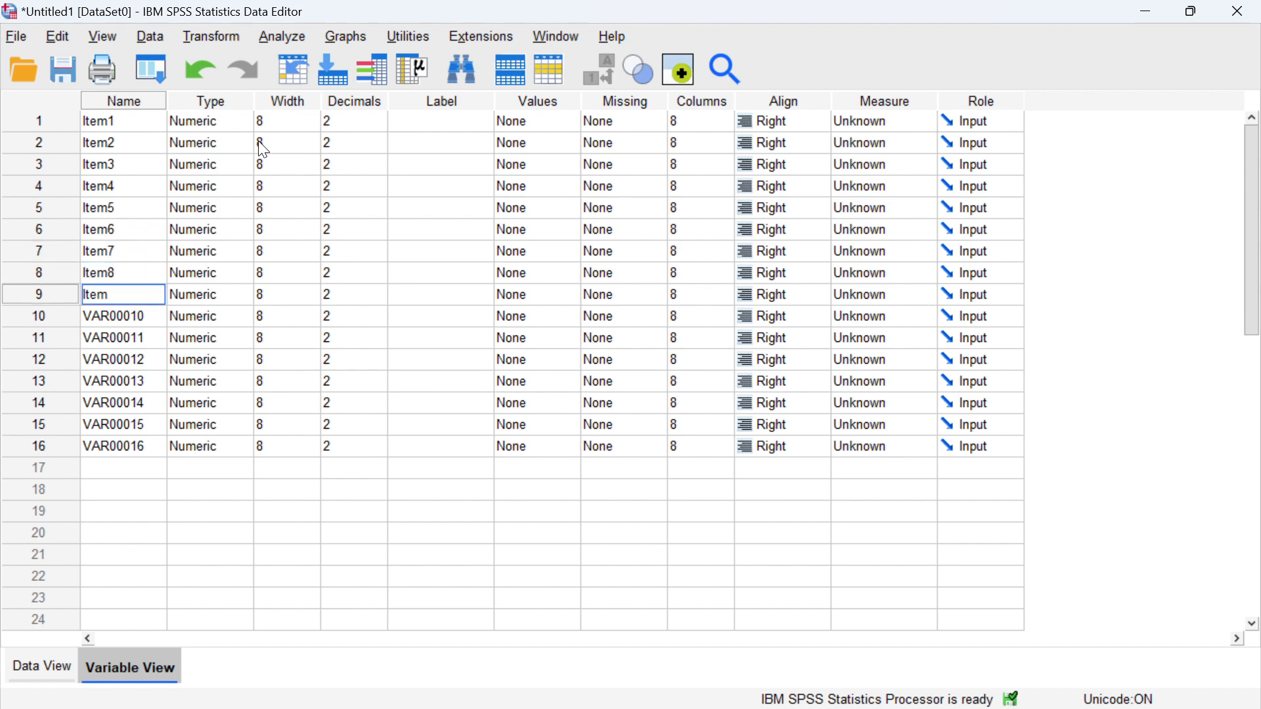
{"action": "type", "text": "9"}
{"action": "key", "text": "Return"}
{"action": "type", "text": "Item"}
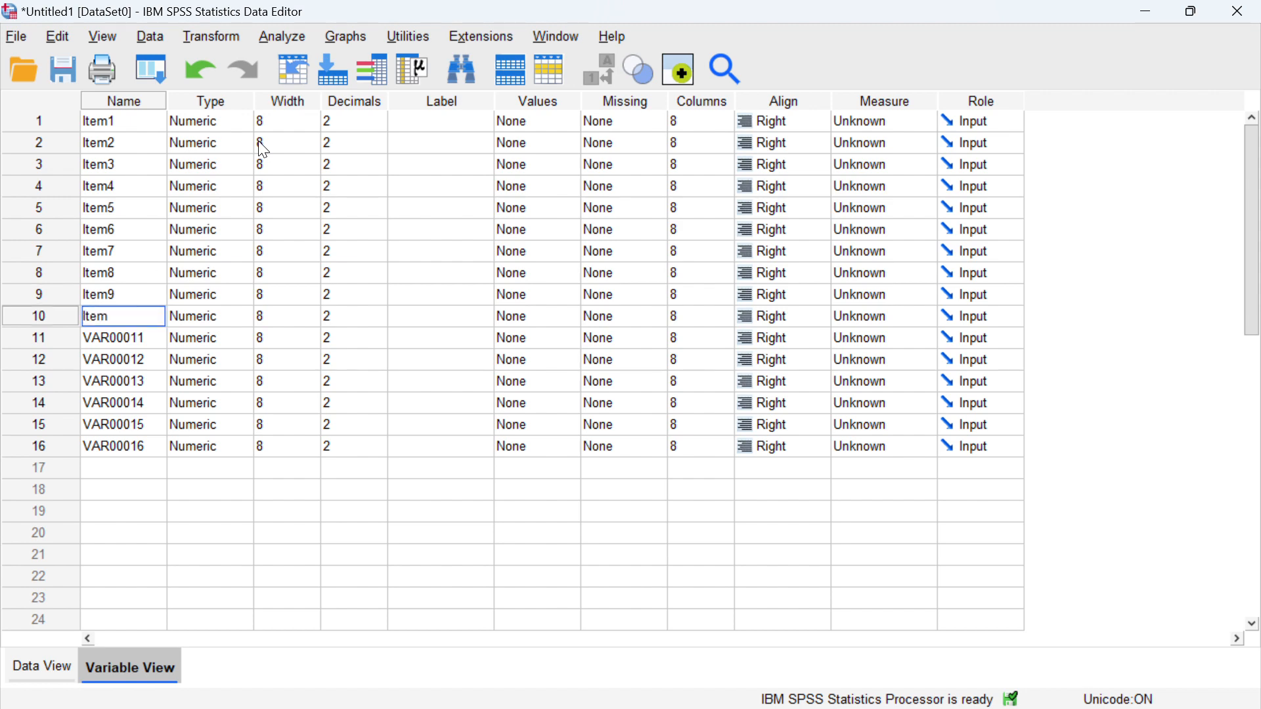
{"action": "type", "text": "10"}
{"action": "key", "text": "Return"}
Rename the eleventh and twelfth variables as Item11 and Item12.
{"action": "type", "text": "Item"}
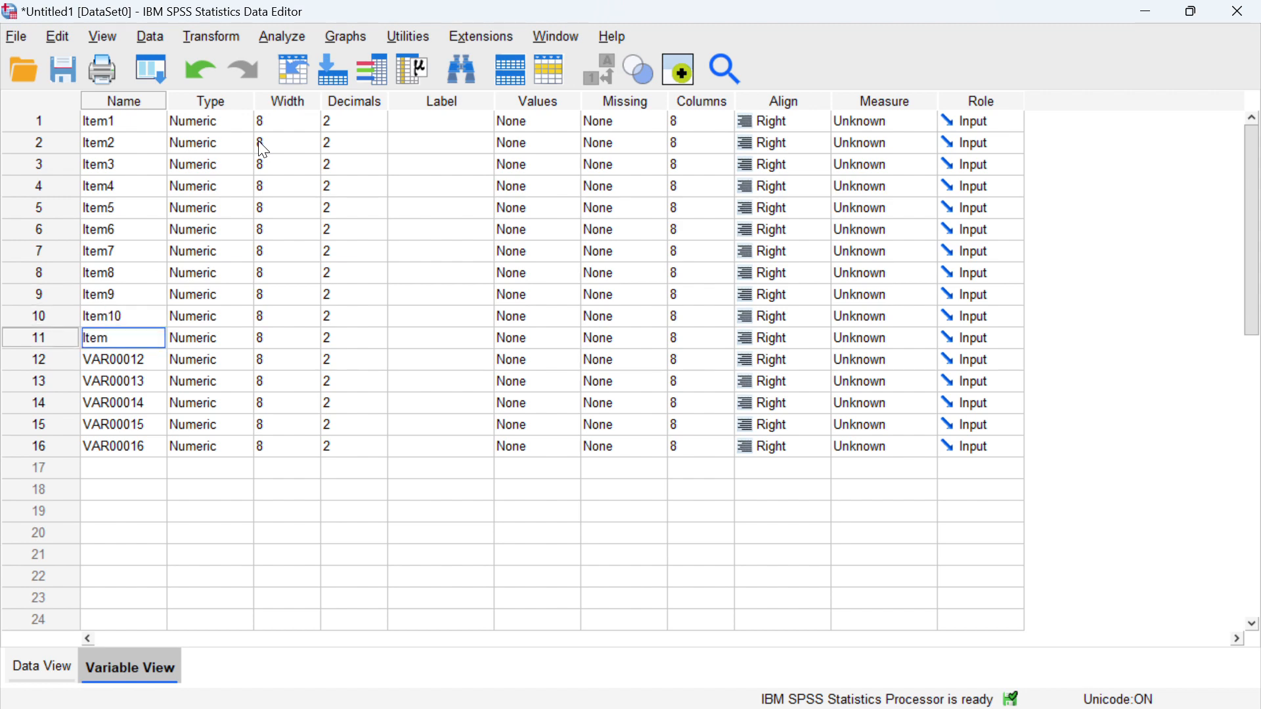
{"action": "type", "text": "11"}
{"action": "key", "text": "Return"}
{"action": "type", "text": "Item"}
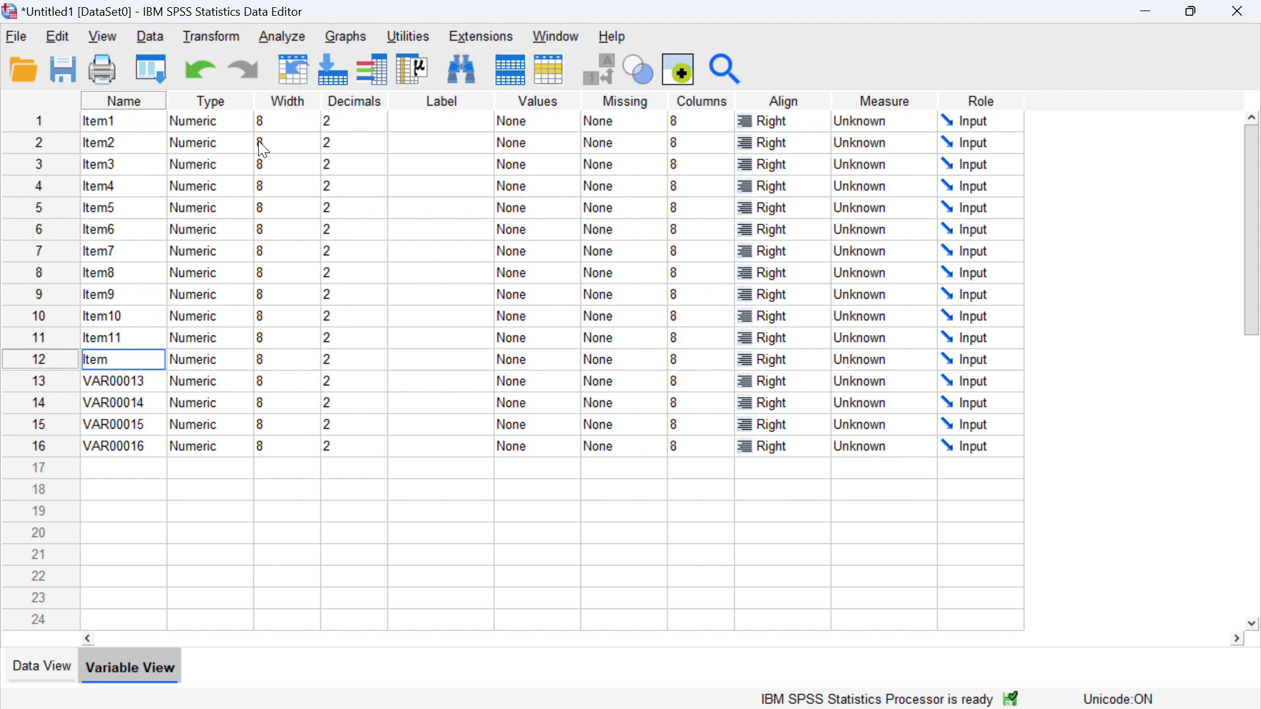
{"action": "key", "text": "Return"}
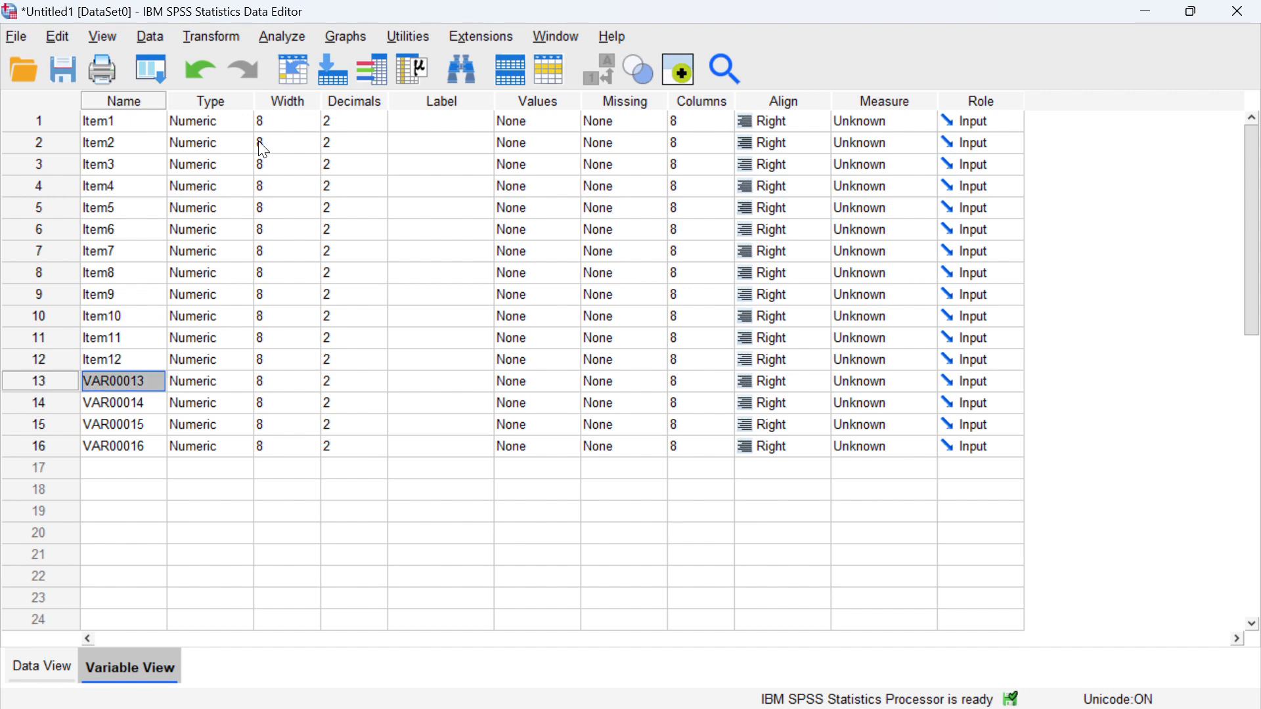
Rename the thirteenth and fourteenth variables as Item13 and Item14.
{"action": "type", "text": "Item13"}
{"action": "key", "text": "Return"}
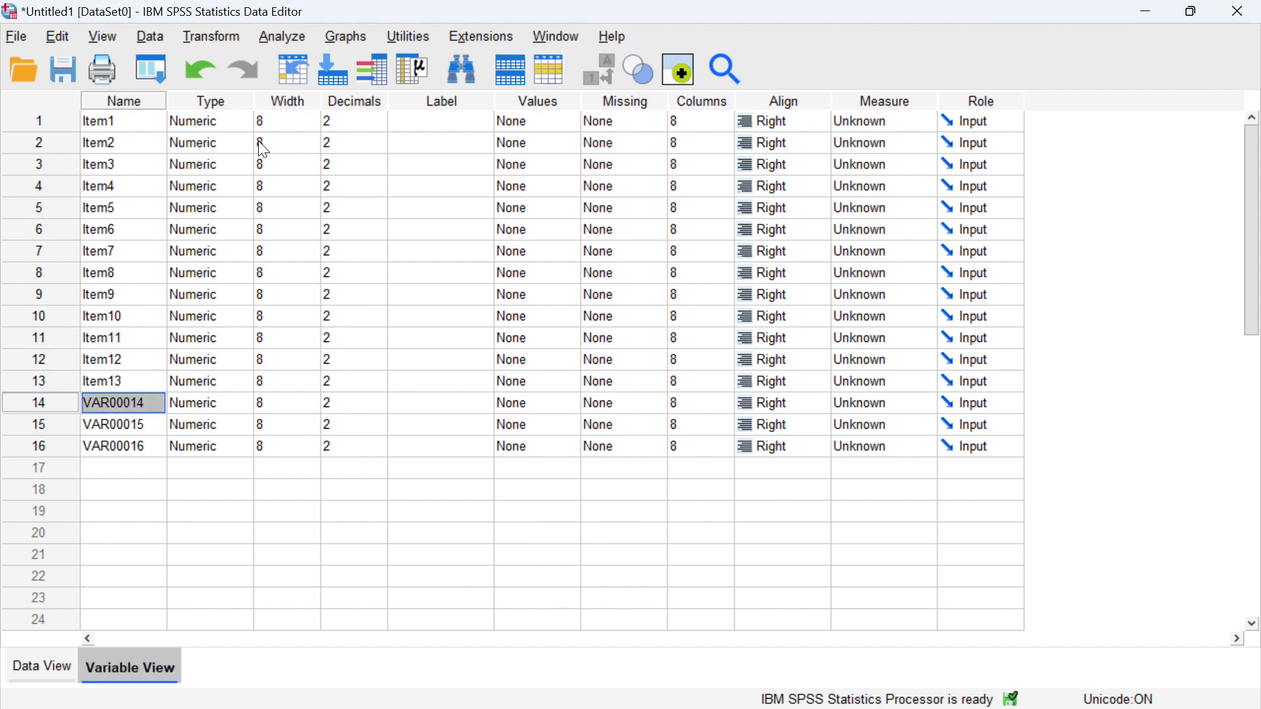
{"action": "type", "text": "Item14"}
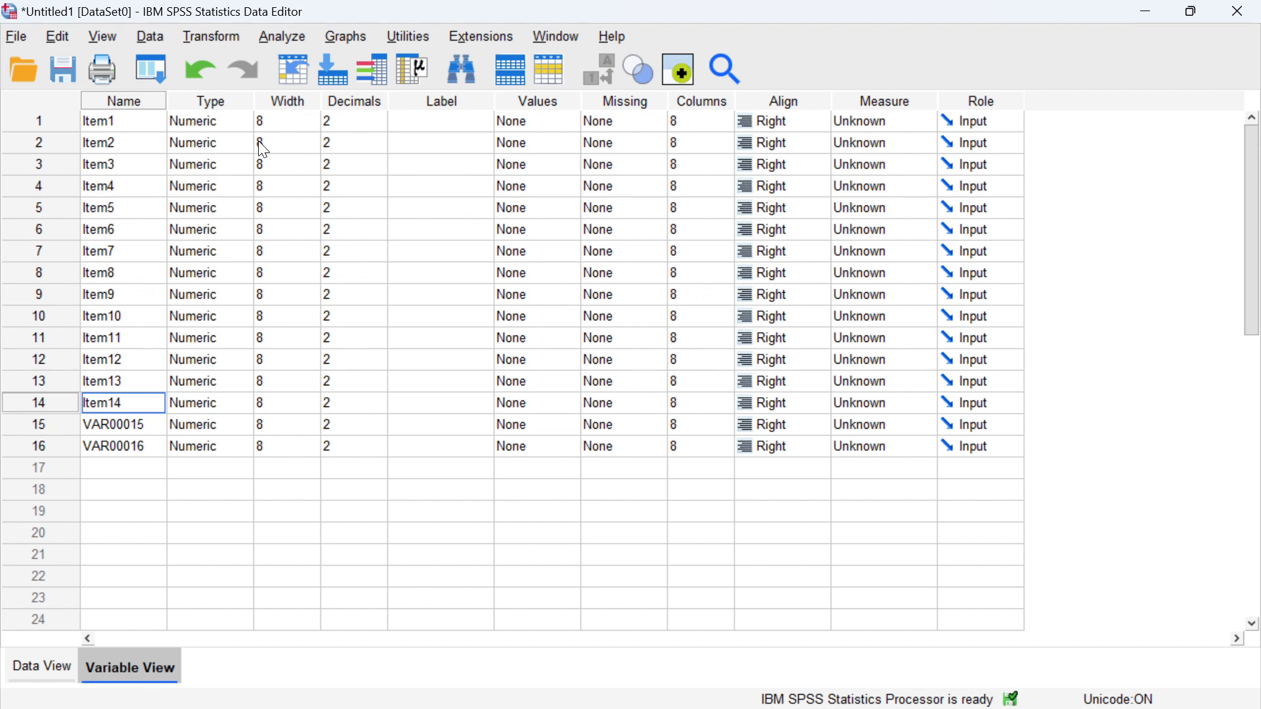
{"action": "key", "text": "Return"}
{"action": "type", "text": "Item"}
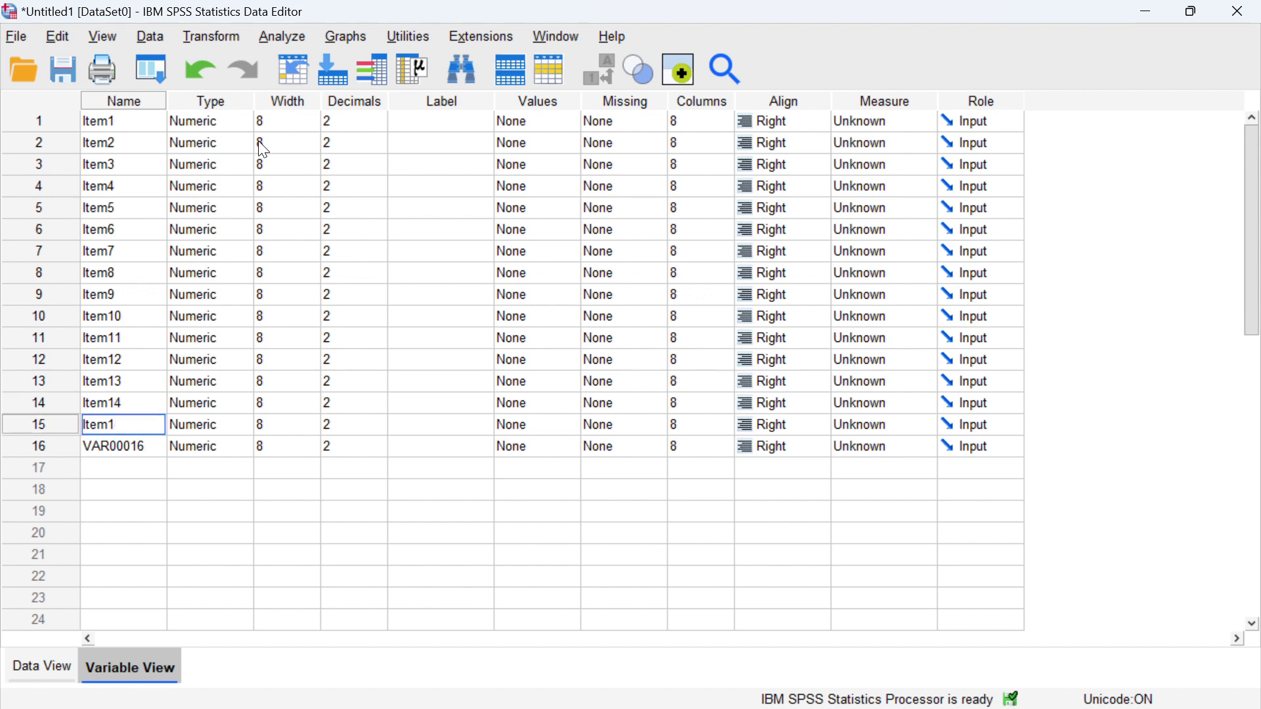
{"action": "type", "text": "1"}
{"action": "key", "text": "Return"}
{"action": "key", "text": "Return"}
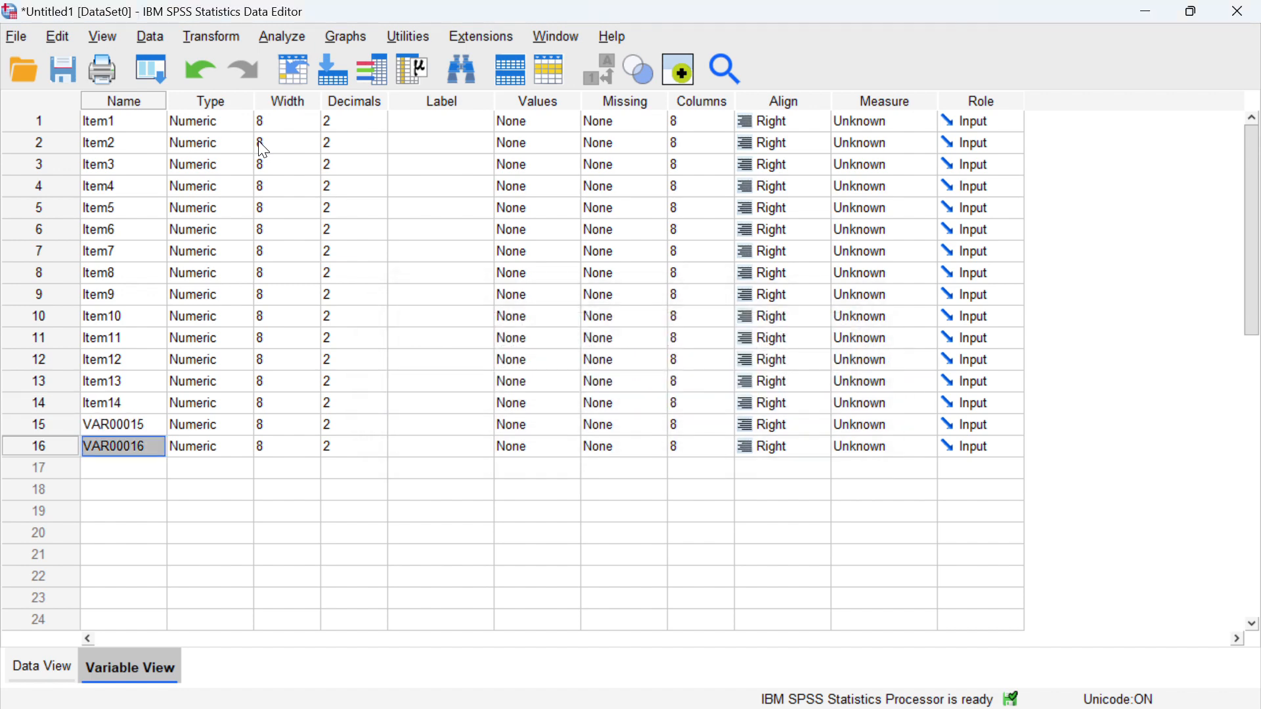
{"action": "left_click", "coordinate": [124, 424]}
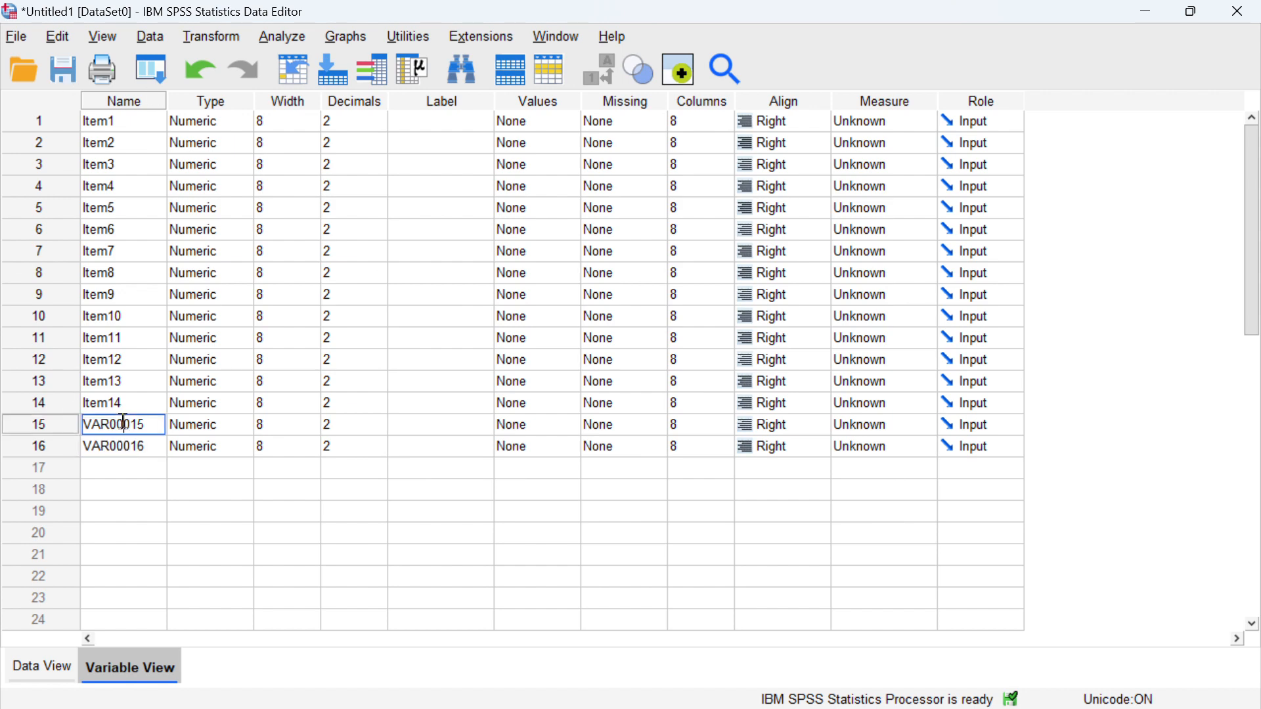
{"action": "key", "text": "alt+a"}
{"action": "key", "text": "a"}
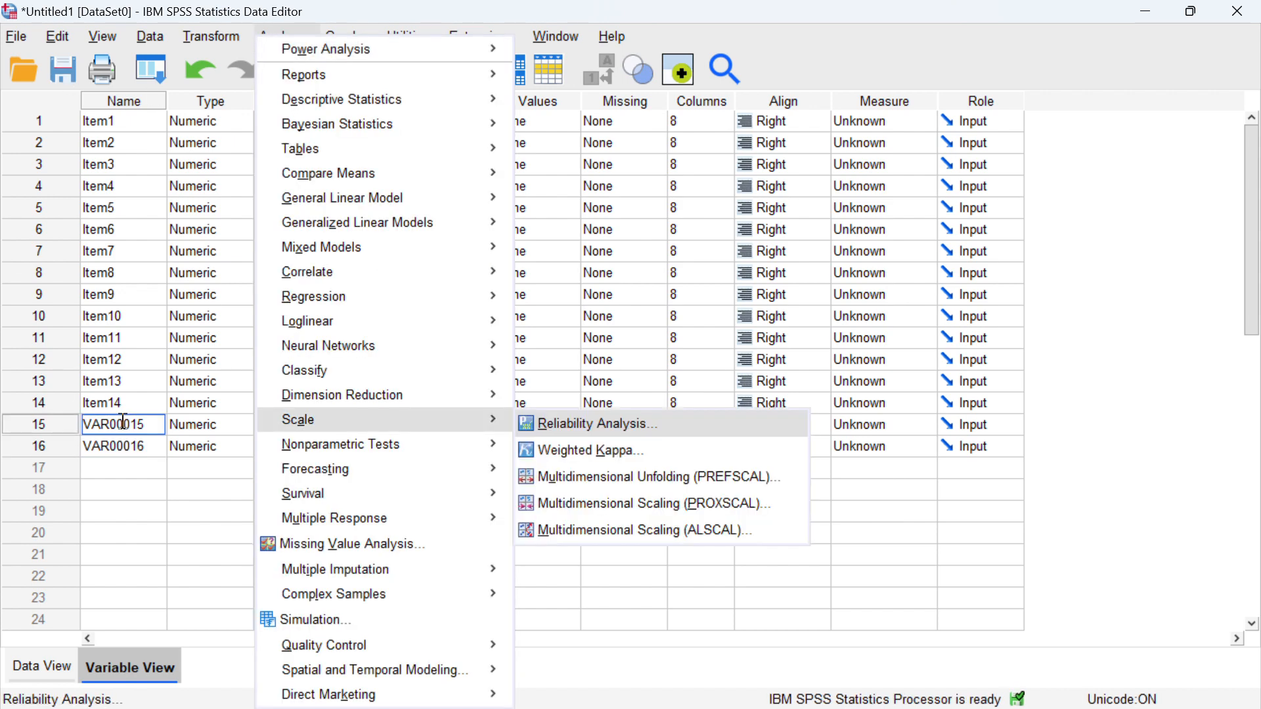
{"action": "key", "text": "Return"}
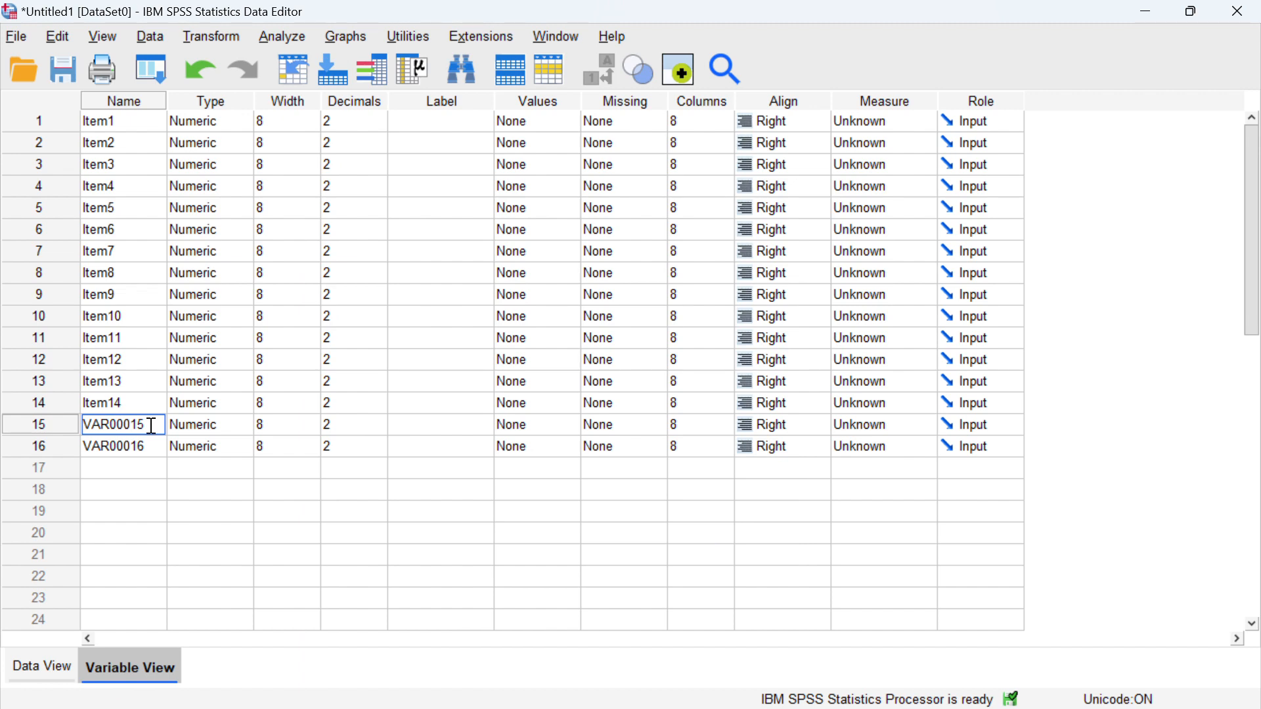
Rename the fifteenth variable as Item15 and the sixteenth variable as Skor_Total.
{"action": "double_click", "coordinate": [151, 425]}
{"action": "type", "text": "Item15"}
{"action": "key", "text": "Return"}
{"action": "type", "text": "S"}
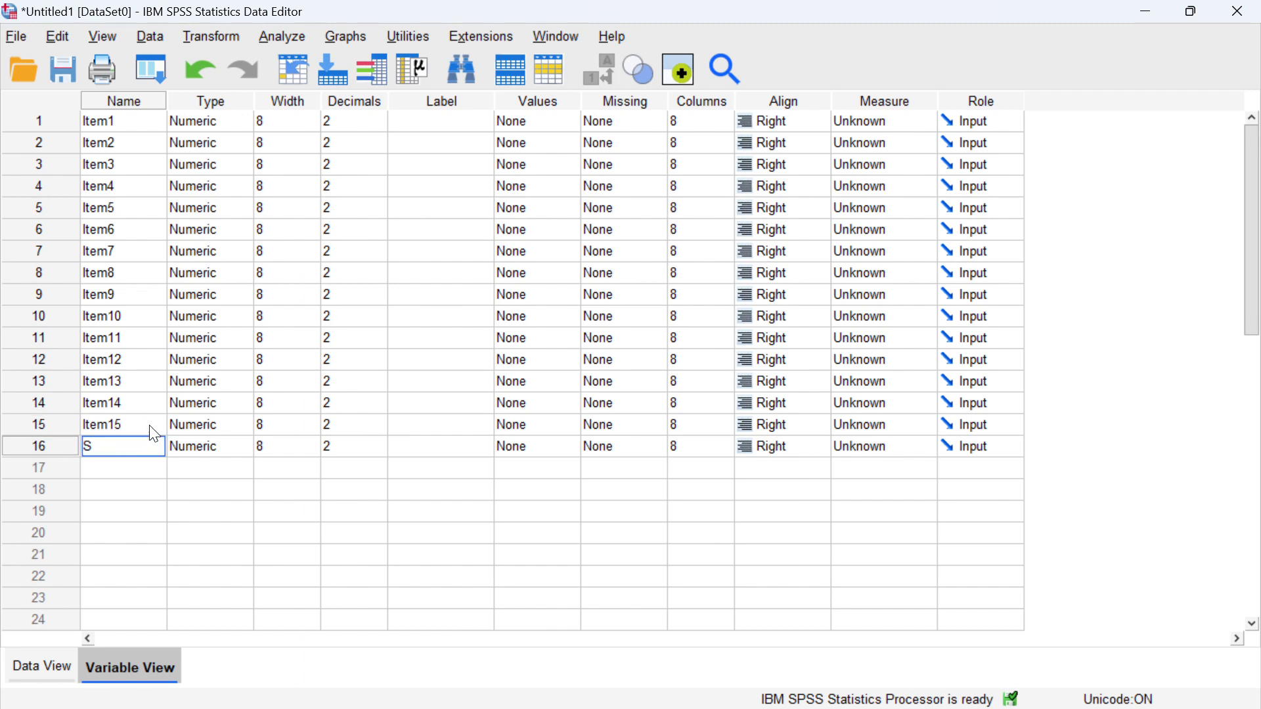
{"action": "type", "text": "kor_Total"}
{"action": "key", "text": "Return"}
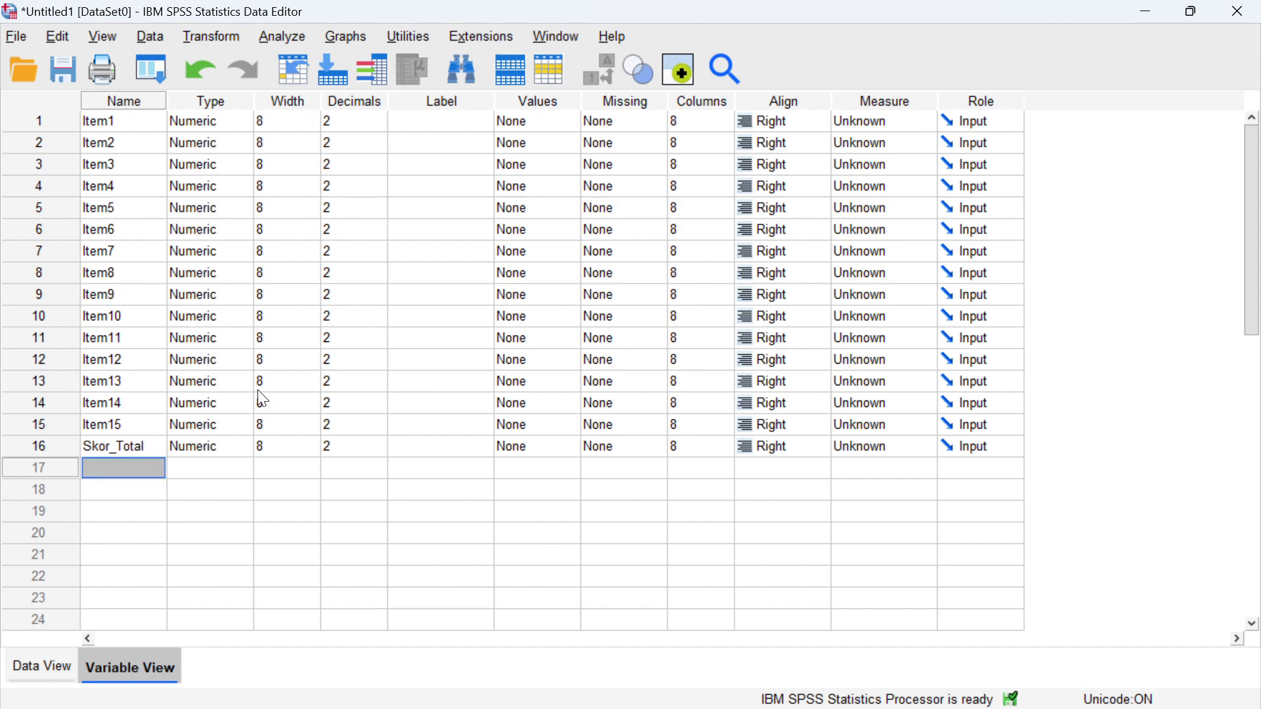
Set the number of decimals to 0 for all variables from Item1 through Skor_Total.
{"action": "left_click", "coordinate": [341, 122]}
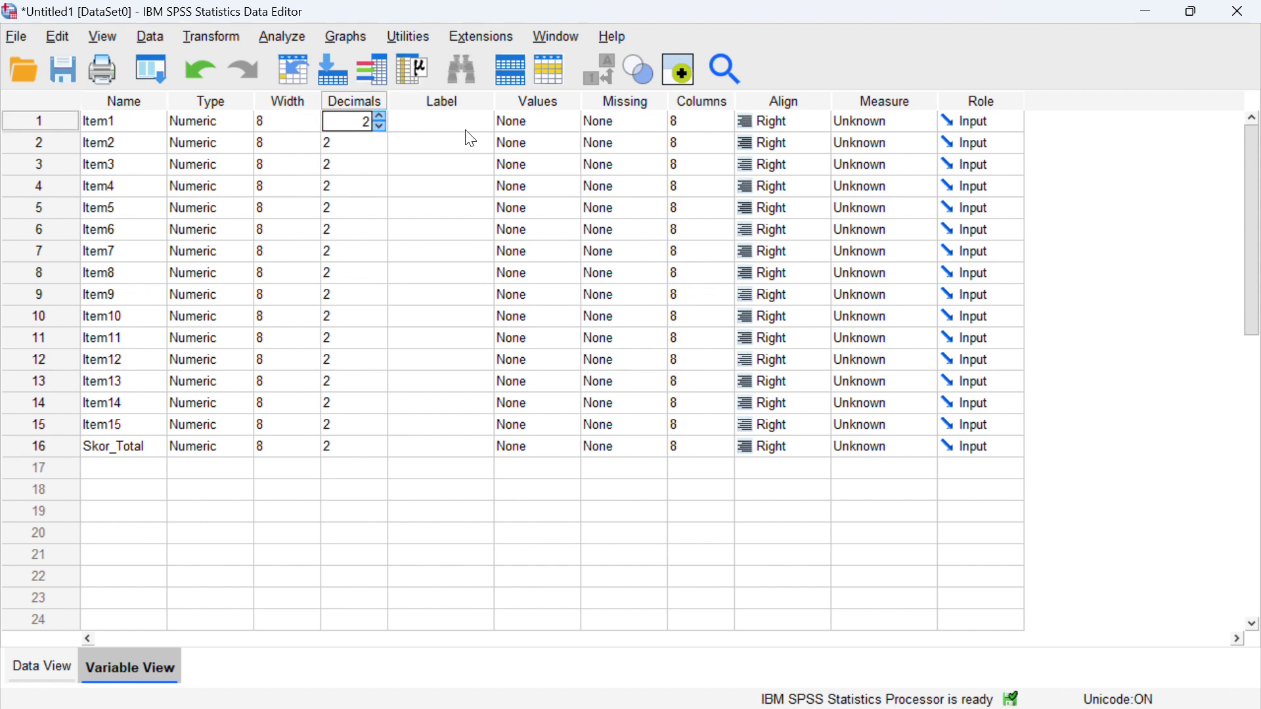
{"action": "key", "text": "shift+Home"}
{"action": "type", "text": "0"}
{"action": "key", "text": "Return"}
{"action": "type", "text": "0"}
{"action": "key", "text": "Return"}
{"action": "type", "text": "0"}
{"action": "key", "text": "Return"}
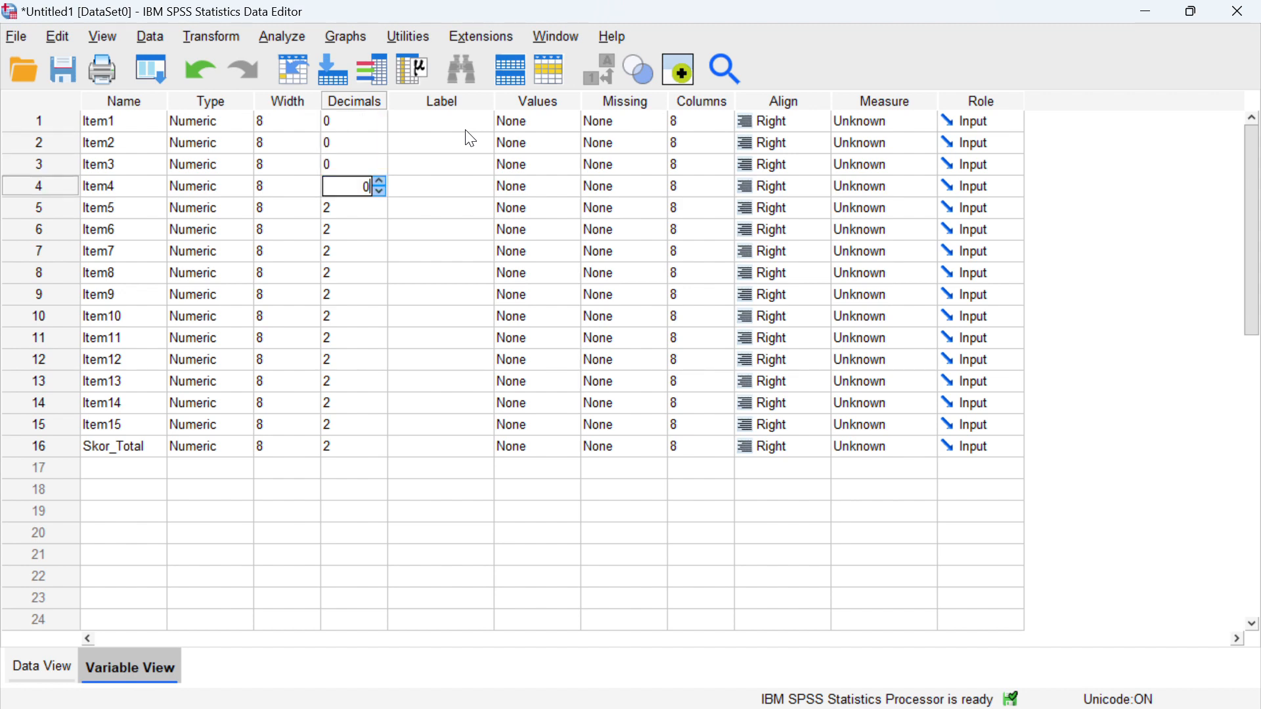
{"action": "key", "text": "0"}
{"action": "key", "text": "Return"}
{"action": "key", "text": "0"}
{"action": "key", "text": "Return"}
{"action": "key", "text": "0"}
{"action": "key", "text": "Return"}
{"action": "type", "text": "0"}
{"action": "key", "text": "Return"}
{"action": "key", "text": "0"}
{"action": "key", "text": "Return"}
{"action": "key", "text": "0"}
{"action": "key", "text": "Return"}
{"action": "key", "text": "0"}
{"action": "key", "text": "Return"}
{"action": "key", "text": "0"}
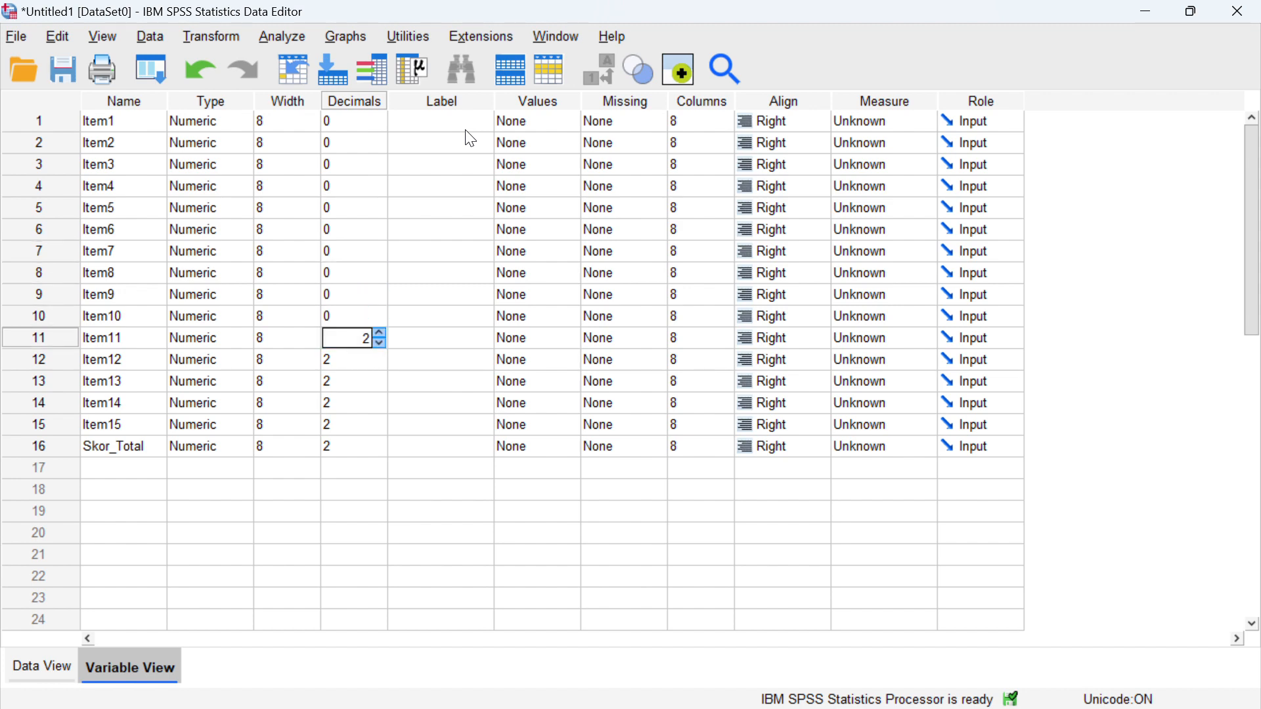
{"action": "key", "text": "Return"}
{"action": "key", "text": "0"}
{"action": "key", "text": "Return"}
{"action": "key", "text": "0"}
{"action": "key", "text": "Return"}
{"action": "key", "text": "0"}
{"action": "key", "text": "Return"}
{"action": "type", "text": "0"}
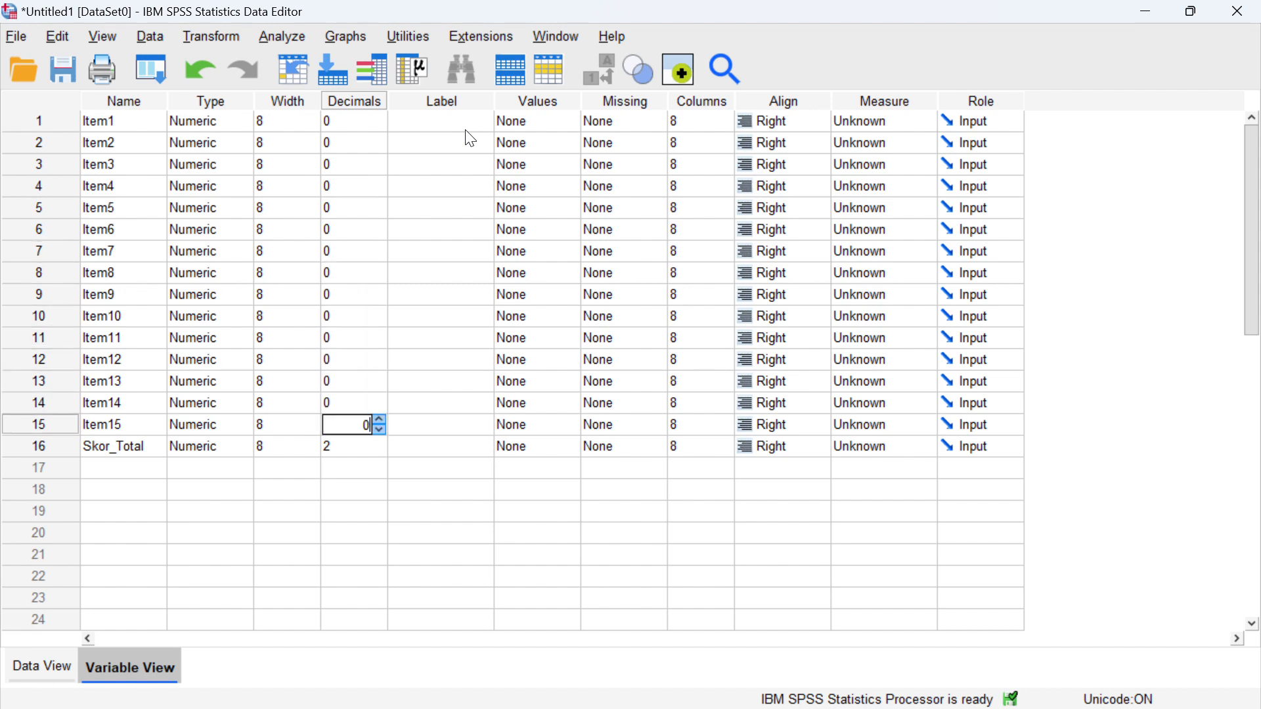
{"action": "key", "text": "Return"}
{"action": "type", "text": "0"}
{"action": "key", "text": "Tab"}
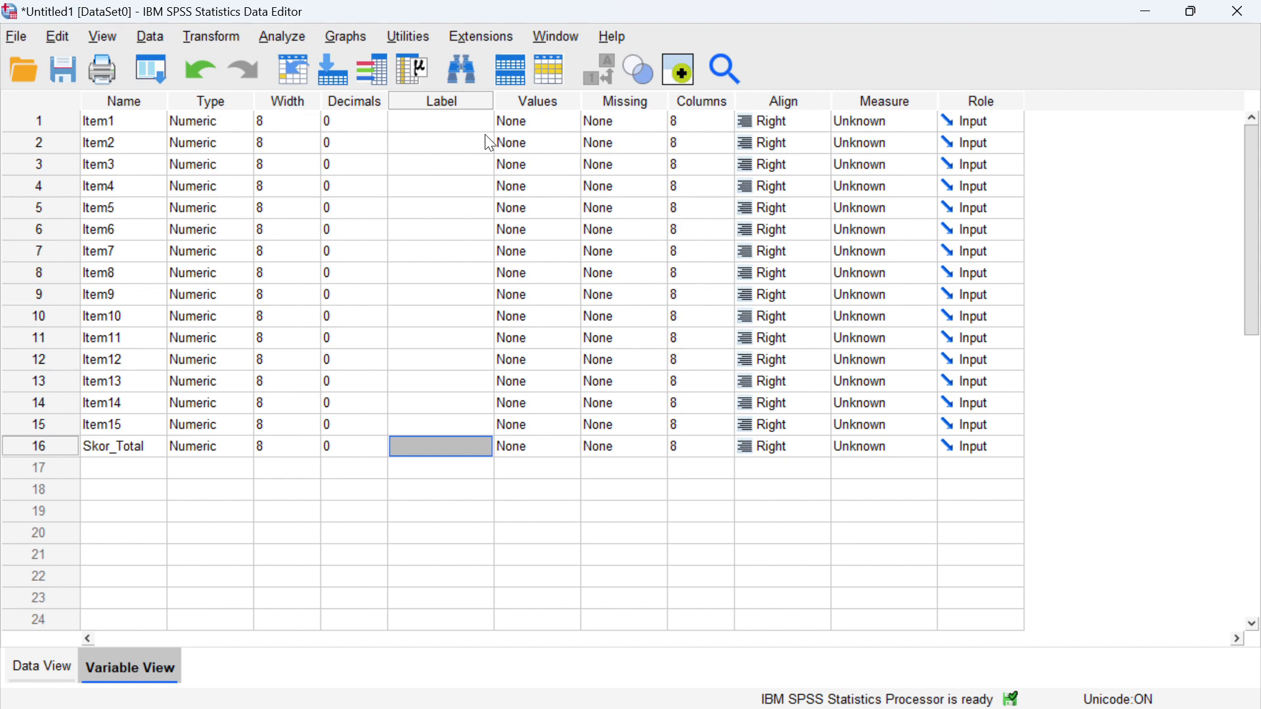
Set the measurement level of the variables Item1 through Item15 to Scale.
{"action": "left_click", "coordinate": [848, 122]}
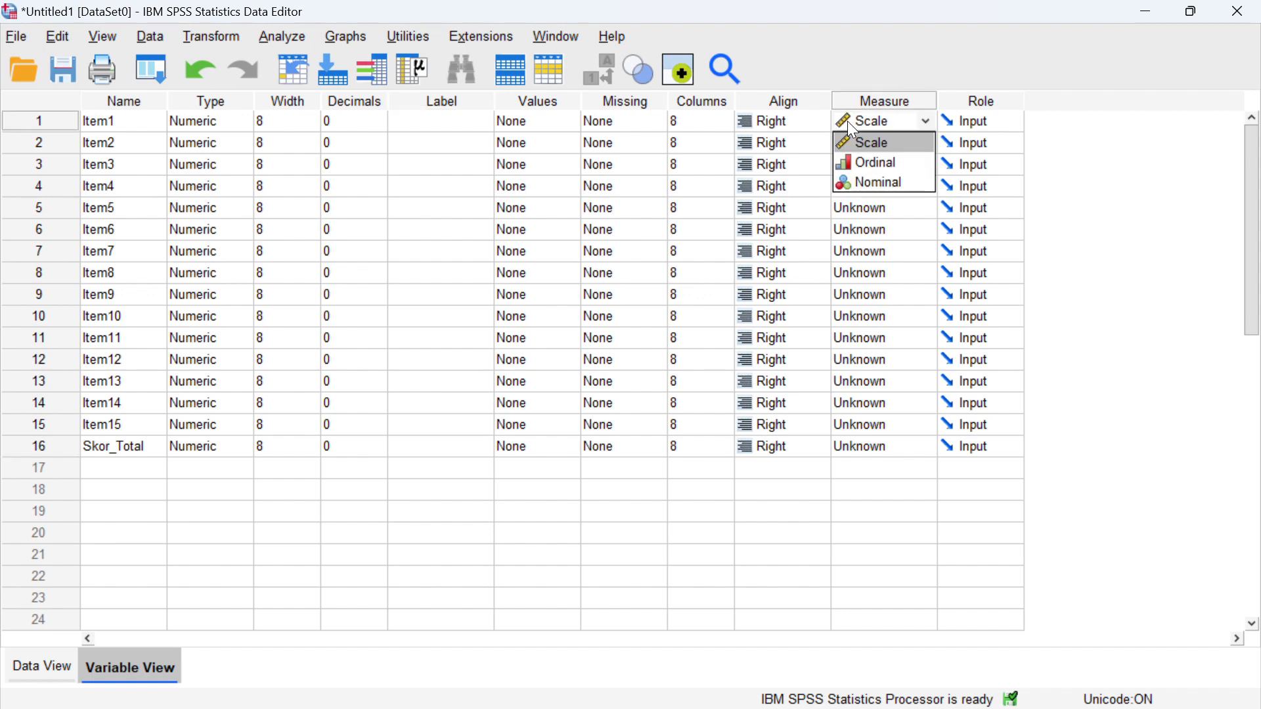
{"action": "left_click", "coordinate": [854, 140]}
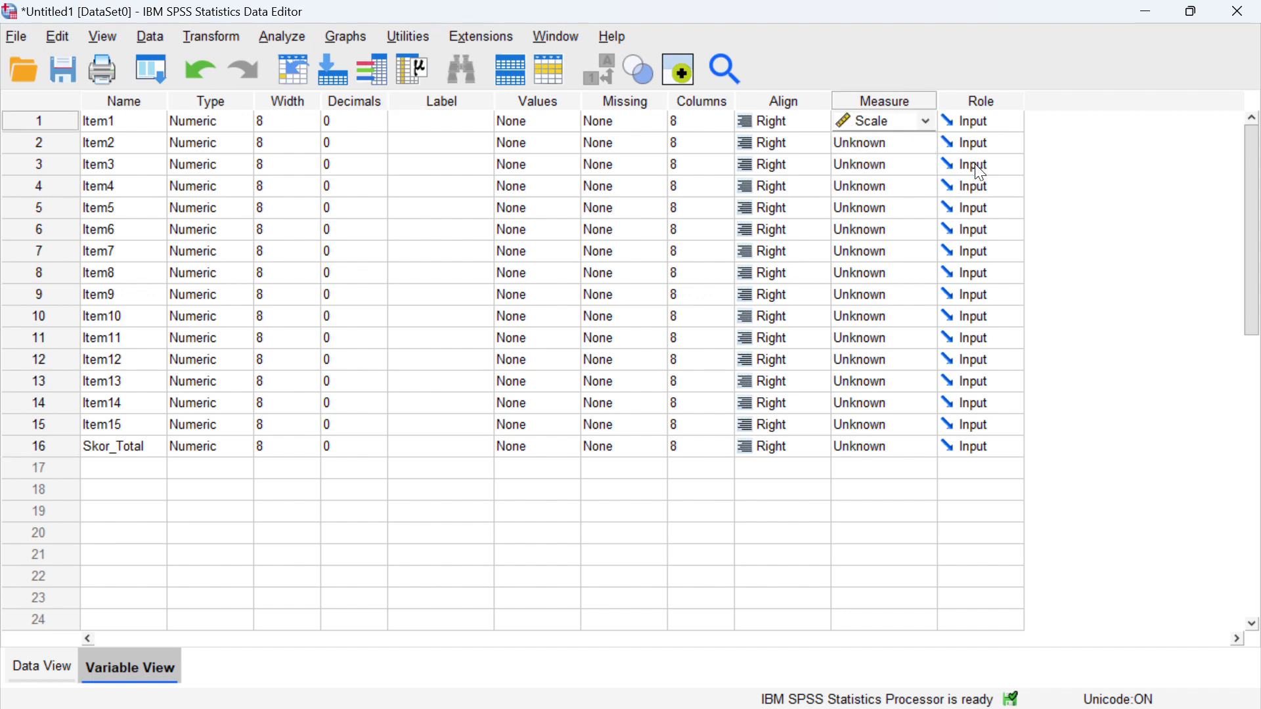
{"action": "key", "text": "Return"}
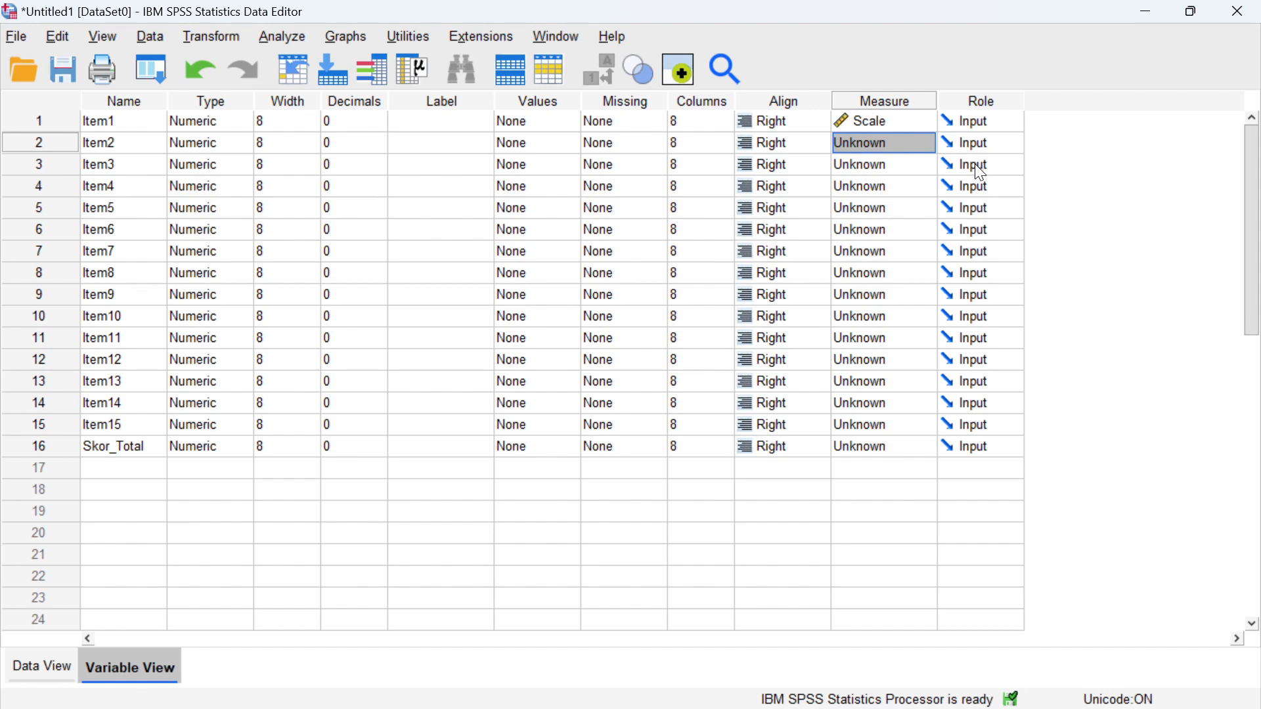
{"action": "key", "text": "Down"}
{"action": "key", "text": "Up"}
{"action": "key", "text": "s"}
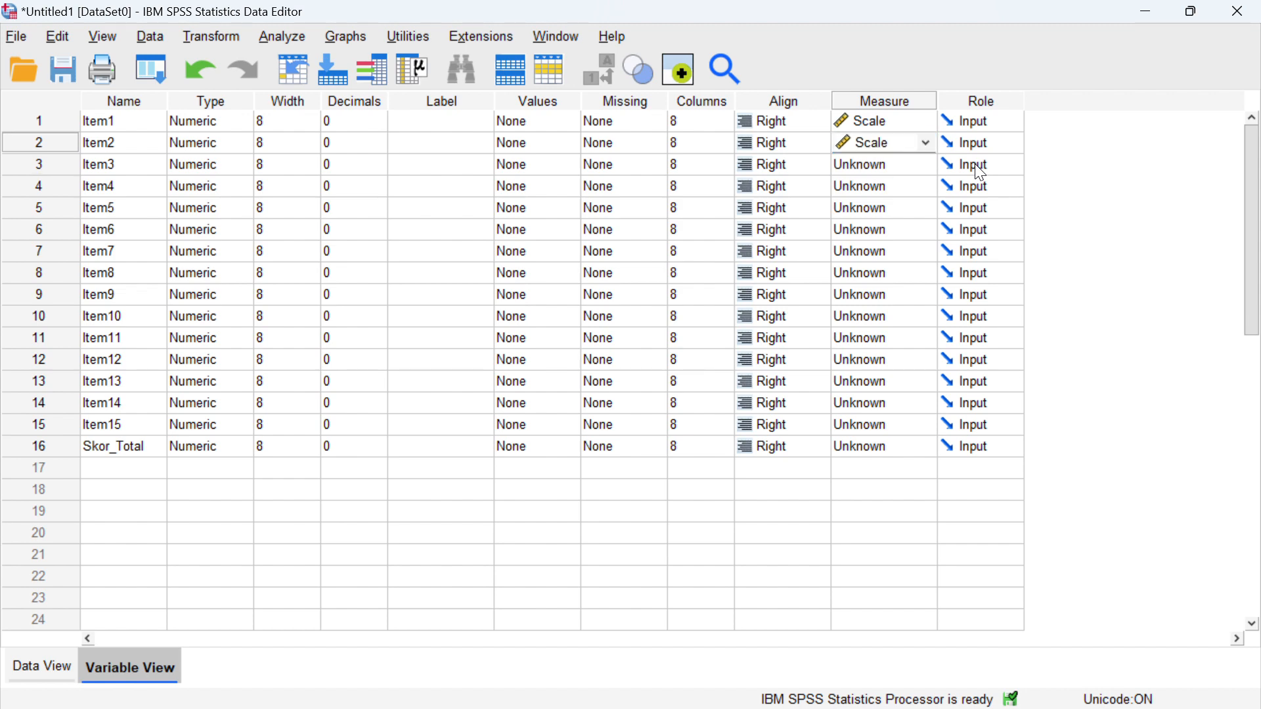
{"action": "key", "text": "Return"}
{"action": "key", "text": "s"}
{"action": "key", "text": "Return"}
{"action": "key", "text": "s"}
{"action": "key", "text": "Return"}
{"action": "key", "text": "s"}
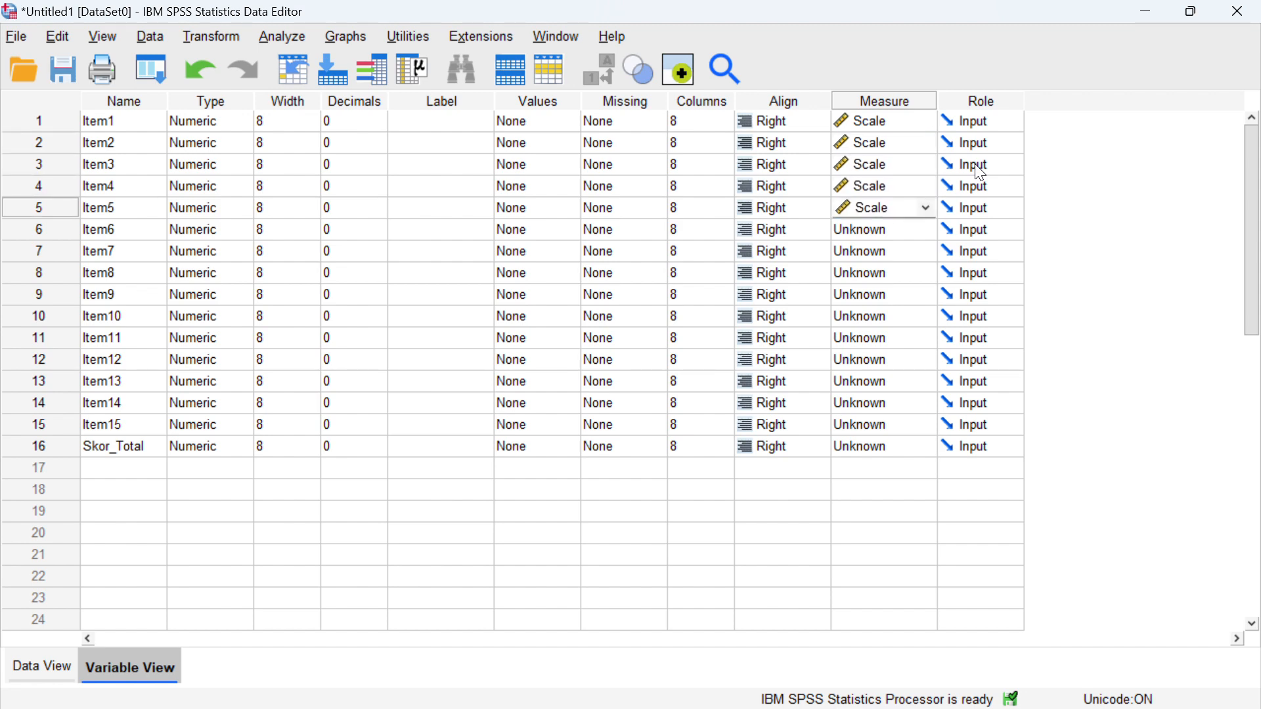
{"action": "key", "text": "Return"}
{"action": "key", "text": "s"}
{"action": "key", "text": "Return"}
{"action": "key", "text": "s"}
{"action": "key", "text": "Return"}
{"action": "key", "text": "s"}
{"action": "key", "text": "Return"}
{"action": "key", "text": "s"}
{"action": "key", "text": "Return"}
{"action": "key", "text": "s"}
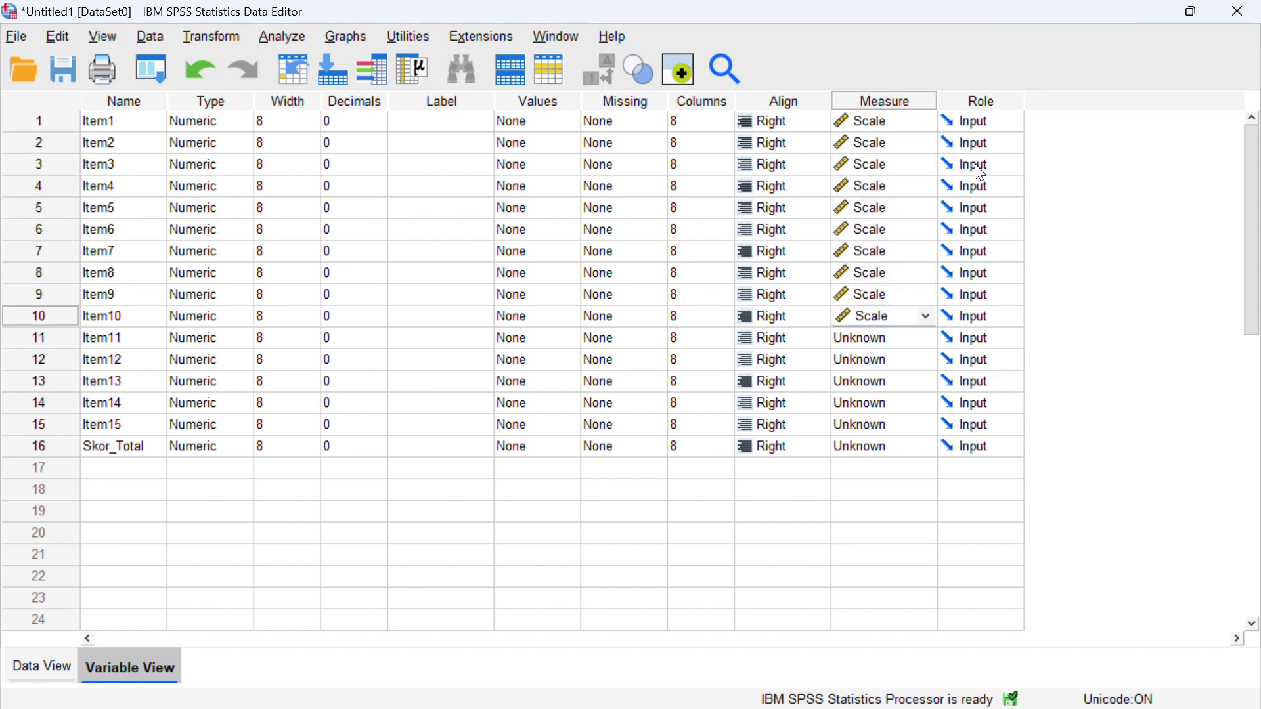
{"action": "key", "text": "Return"}
{"action": "key", "text": "s"}
{"action": "key", "text": "Return"}
{"action": "key", "text": "s"}
{"action": "key", "text": "Return"}
{"action": "key", "text": "s"}
{"action": "key", "text": "Return"}
{"action": "key", "text": "s"}
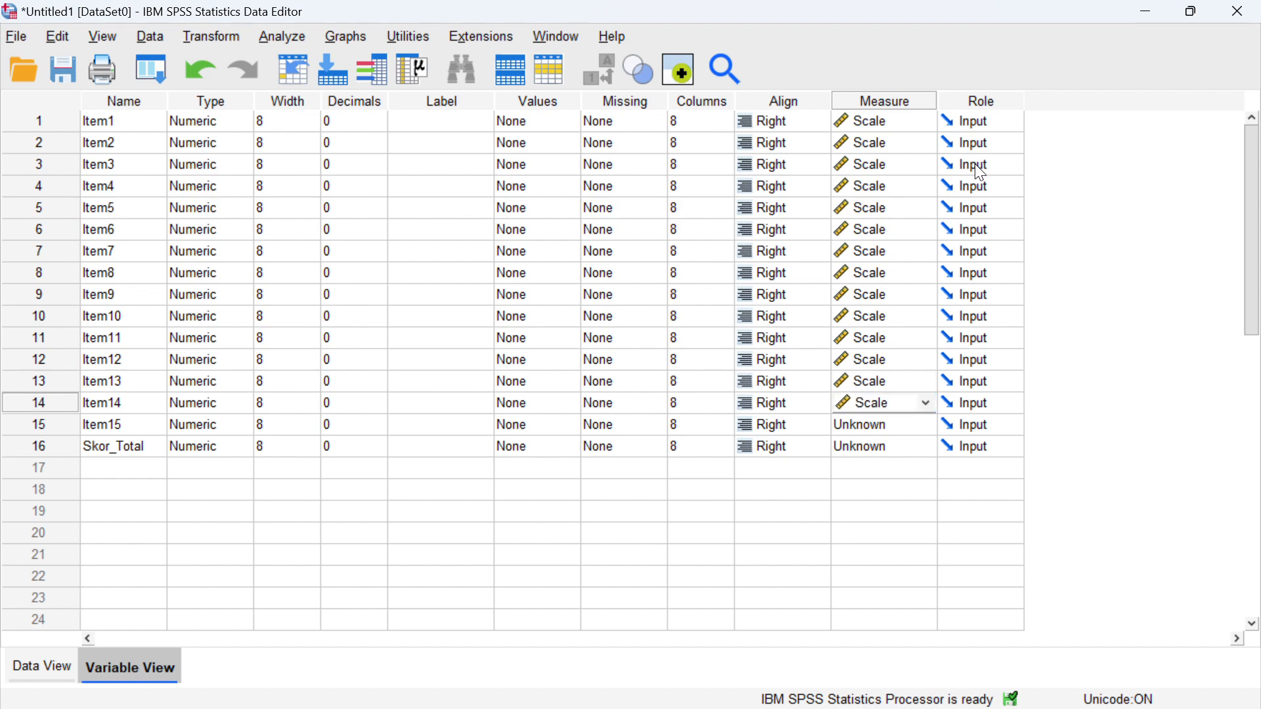
{"action": "key", "text": "Return"}
{"action": "key", "text": "s"}
{"action": "key", "text": "Return"}
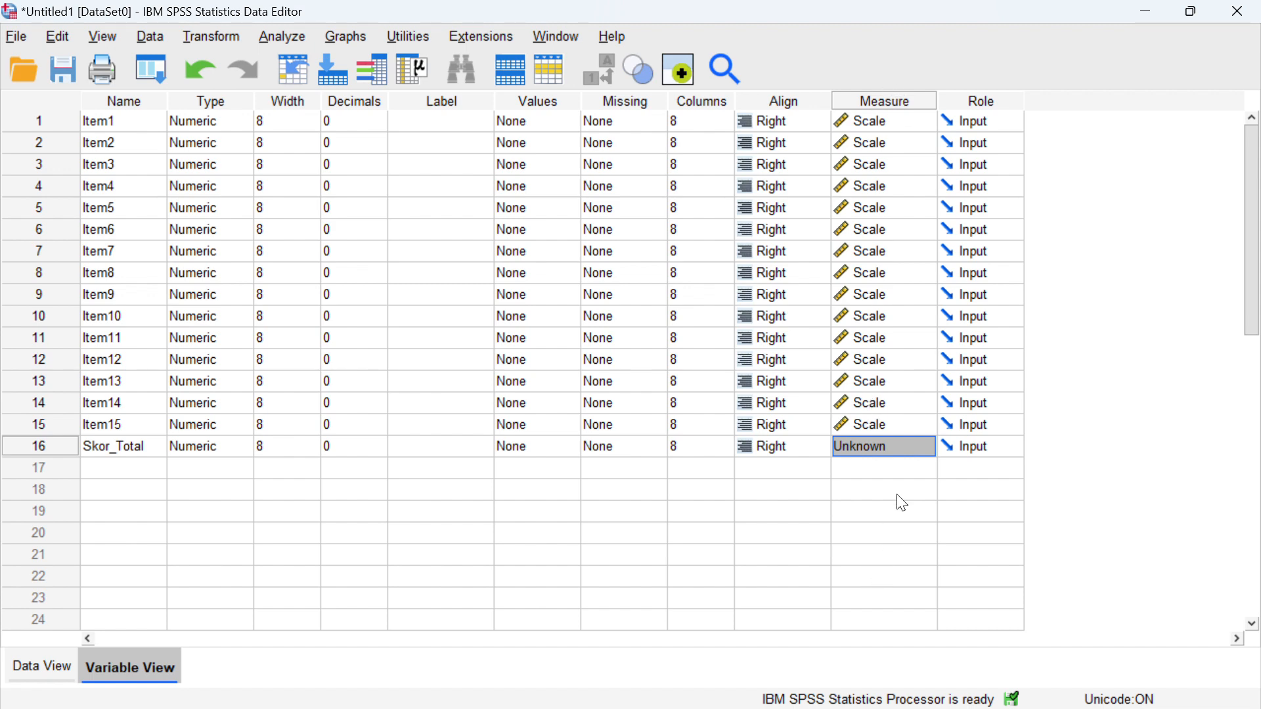
Set the measurement level of Skor_Total to Nominal and return to the Data View.
{"action": "left_click", "coordinate": [904, 451]}
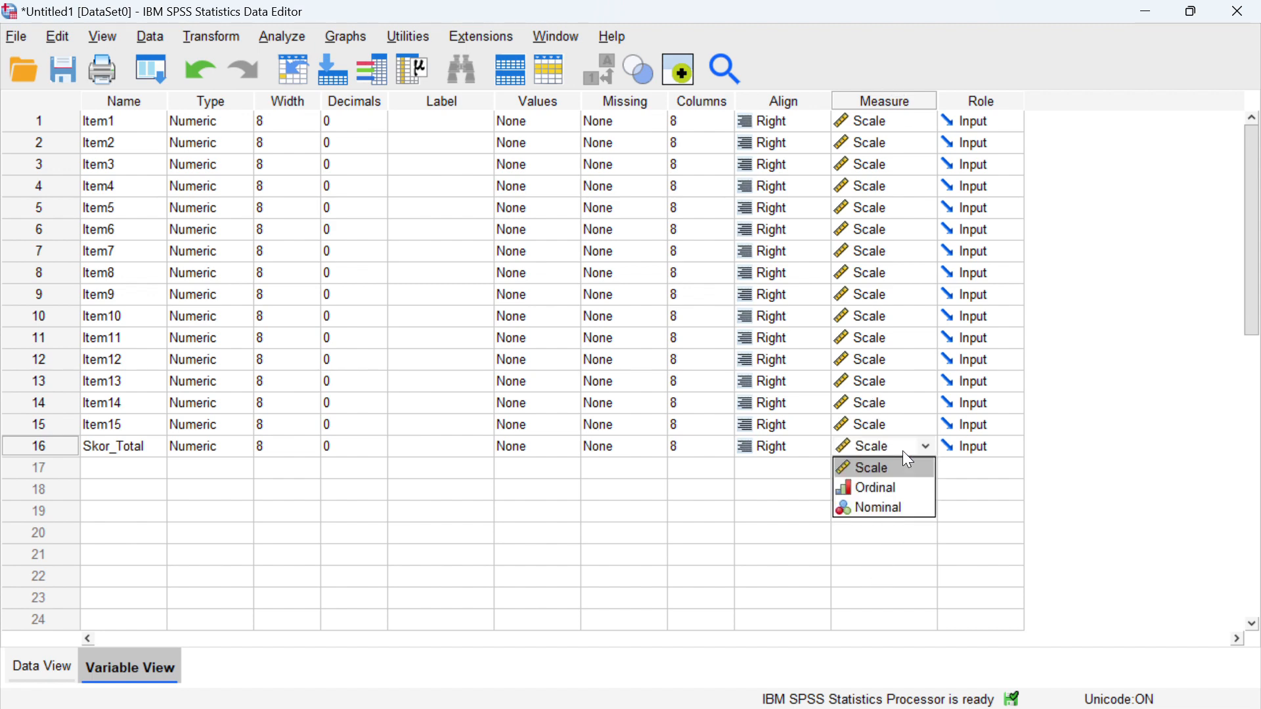
{"action": "left_click", "coordinate": [894, 507]}
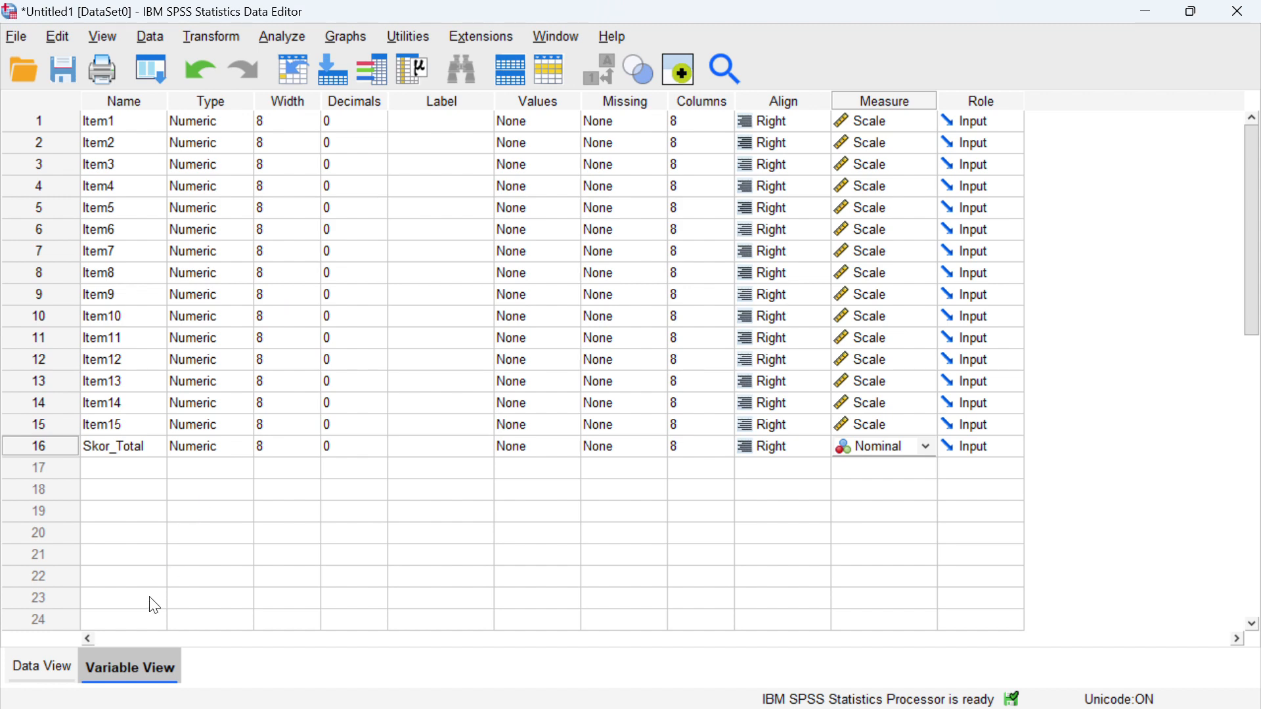
{"action": "left_click", "coordinate": [54, 671]}
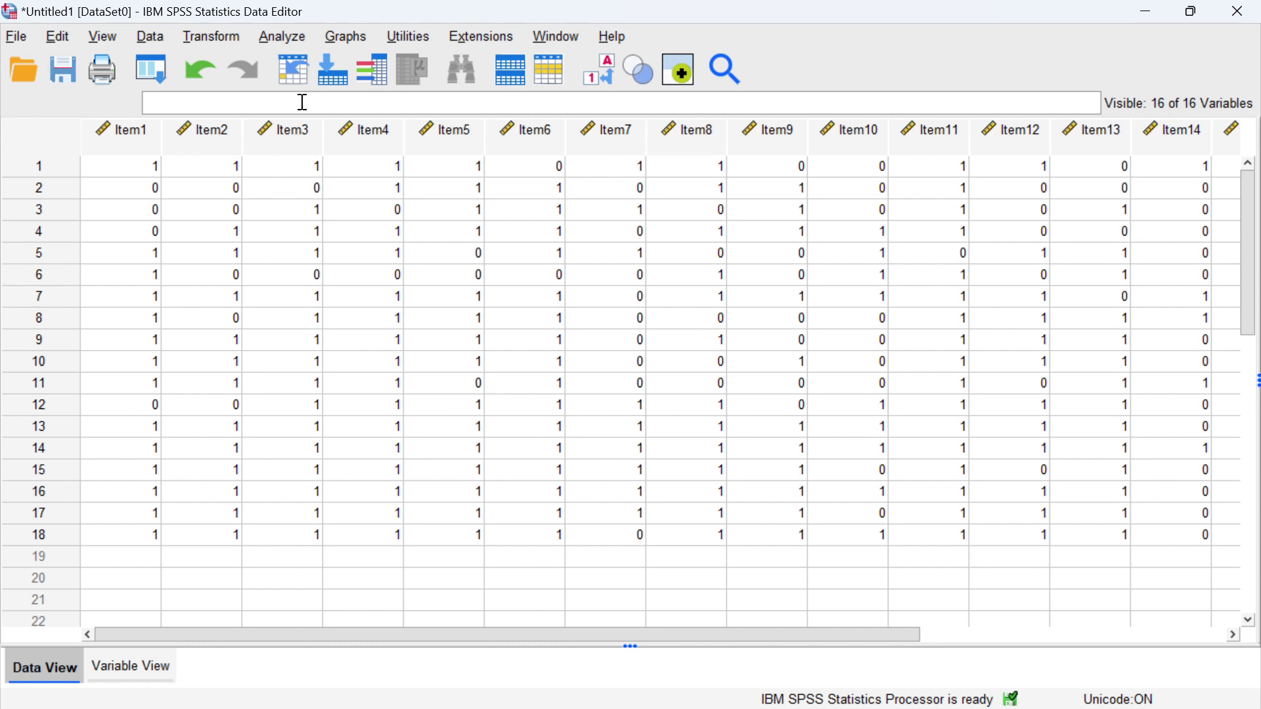
{"action": "left_click", "coordinate": [281, 38]}
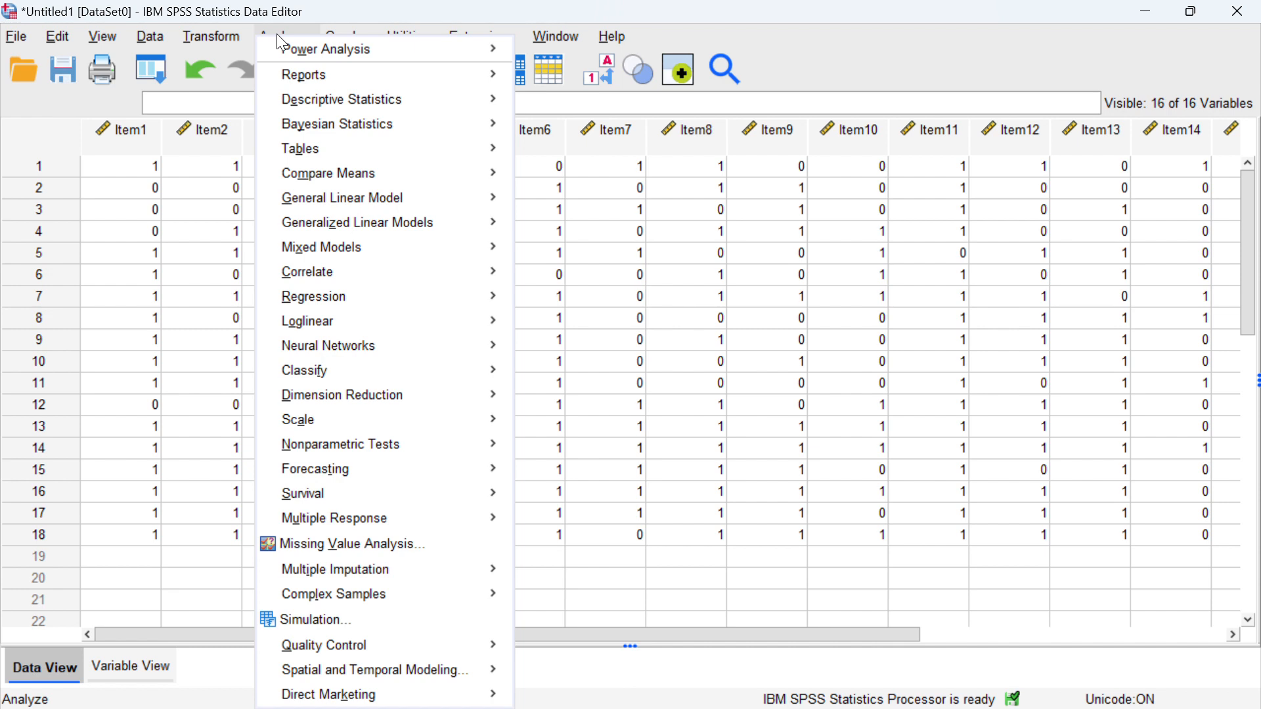
{"action": "mouse_move", "coordinate": [352, 176]}
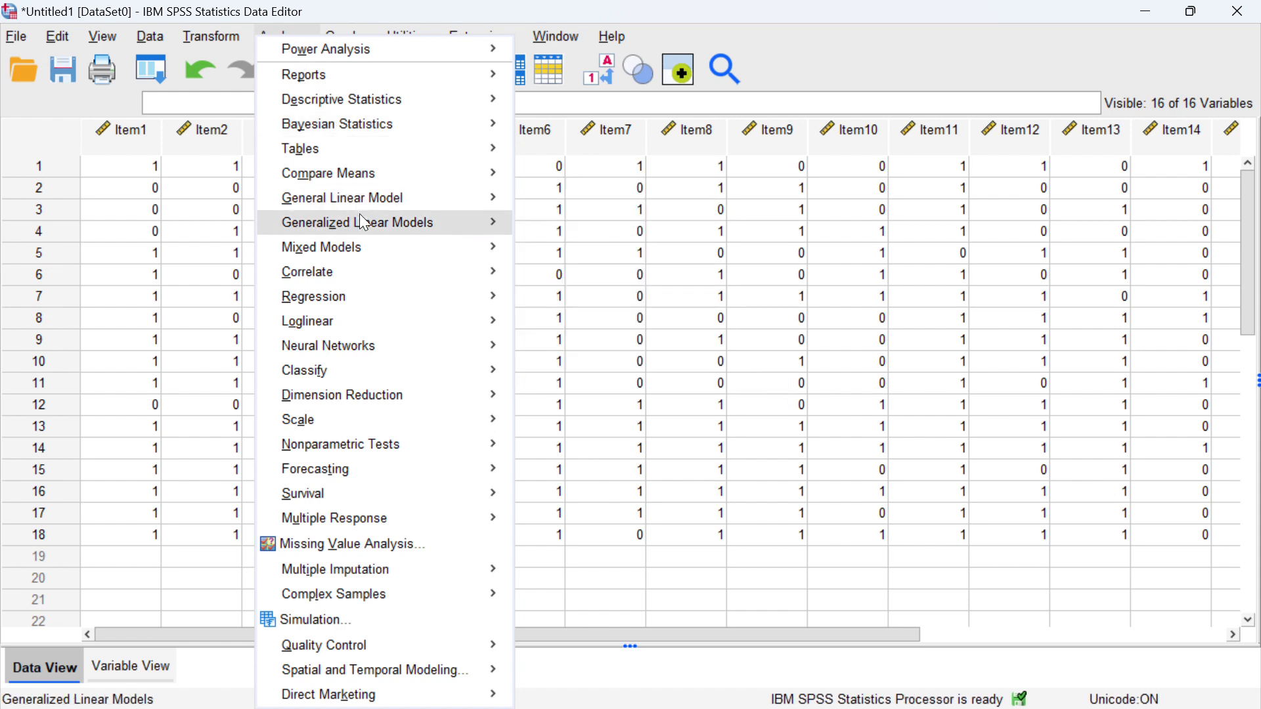
{"action": "mouse_move", "coordinate": [363, 221]}
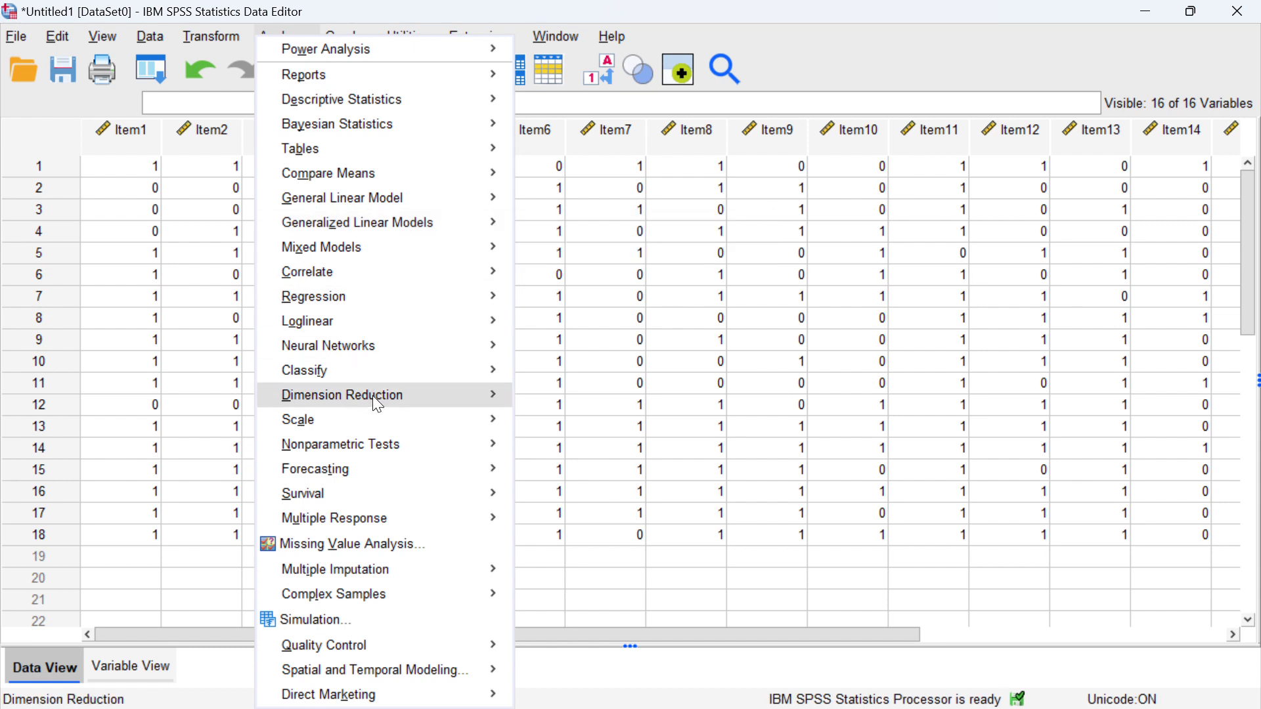
{"action": "mouse_move", "coordinate": [375, 402]}
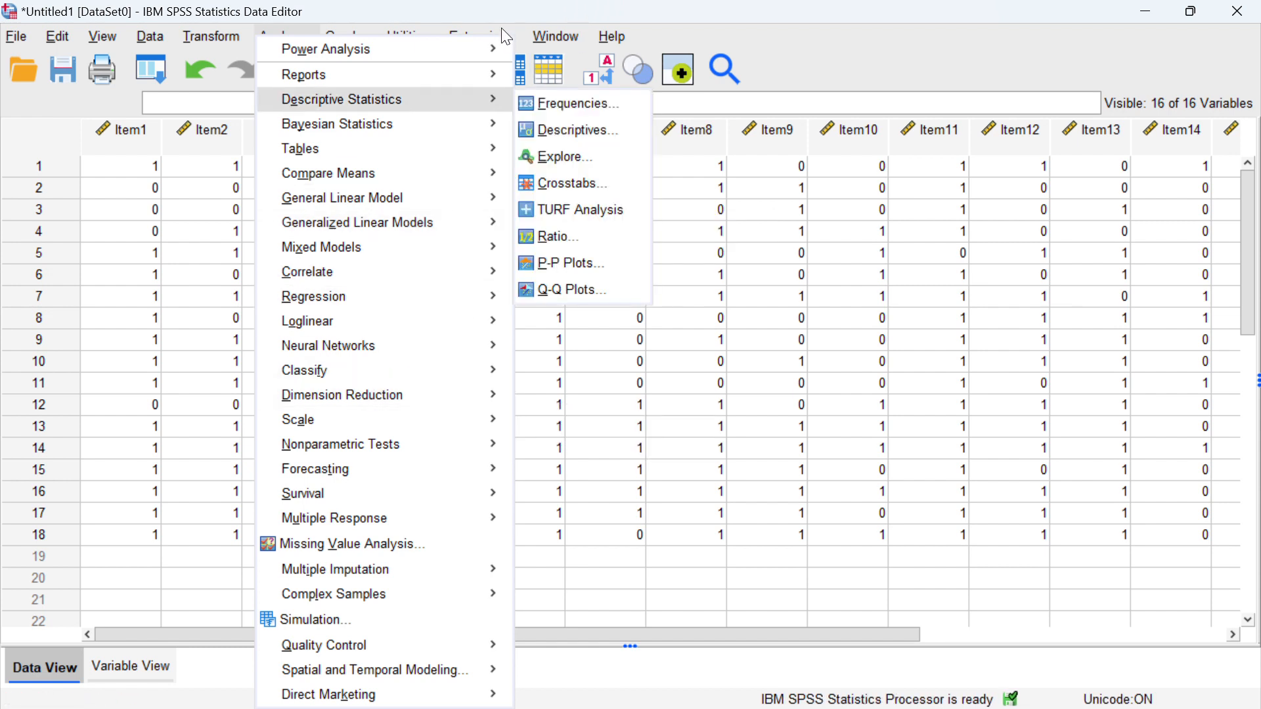
{"action": "left_click", "coordinate": [521, 27]}
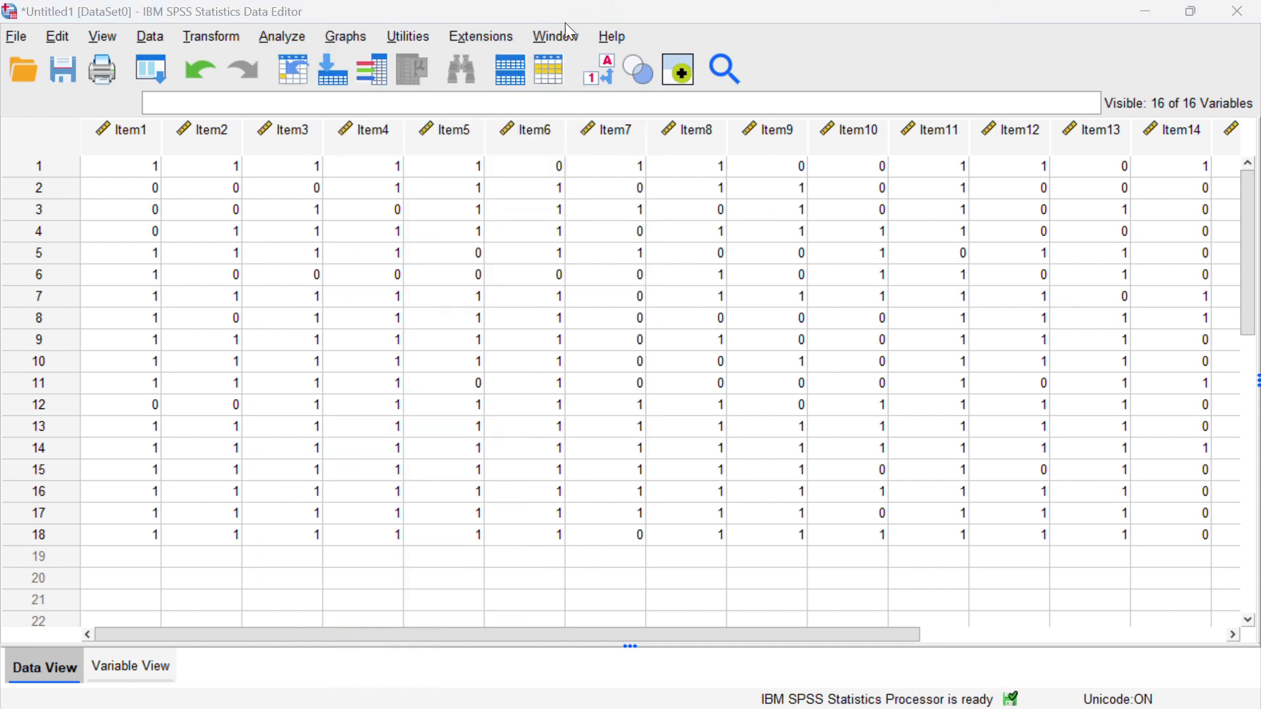
Open the Bivariate Correlations dialog and look through its list of available variables.
{"action": "left_click", "coordinate": [282, 36]}
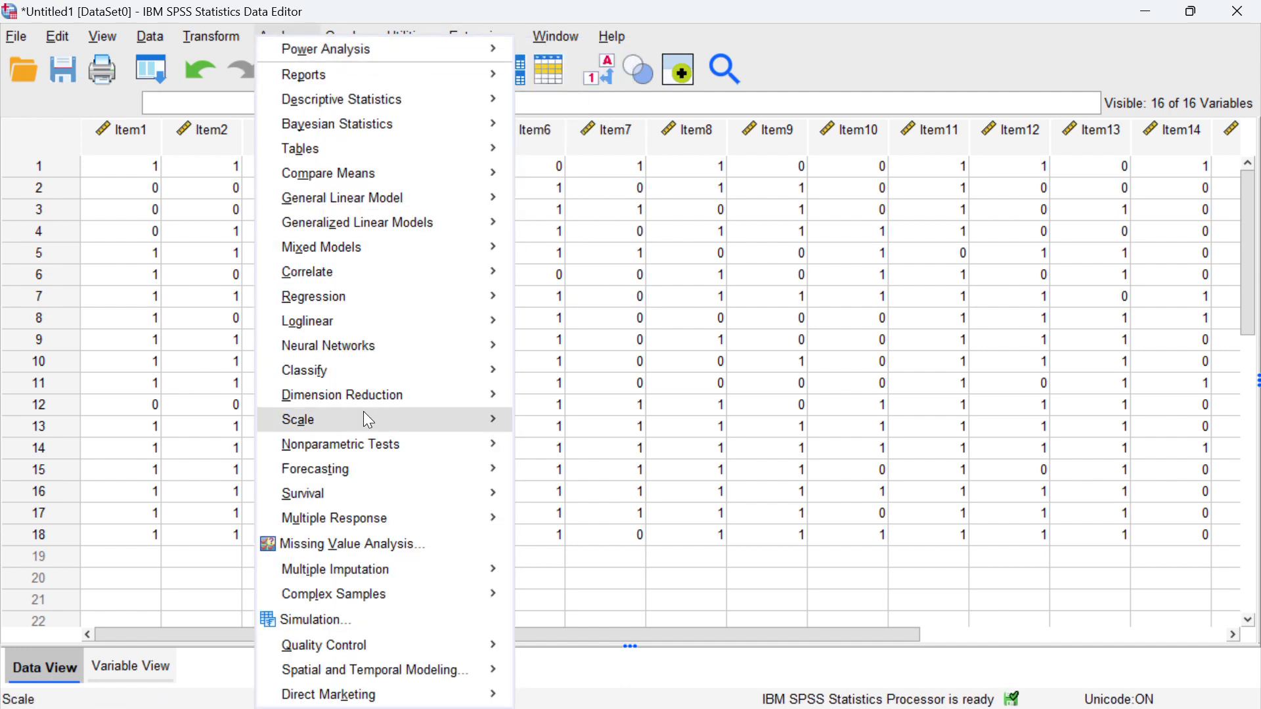
{"action": "mouse_move", "coordinate": [384, 273]}
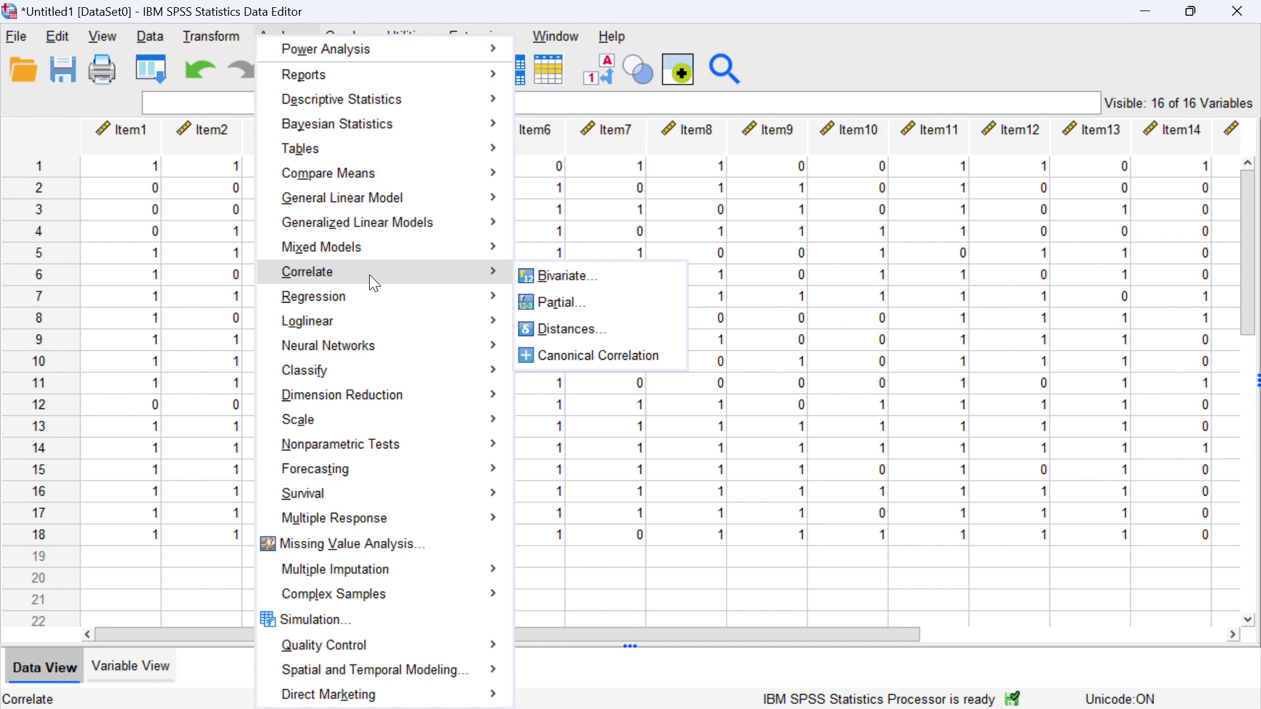
{"action": "left_click", "coordinate": [566, 275]}
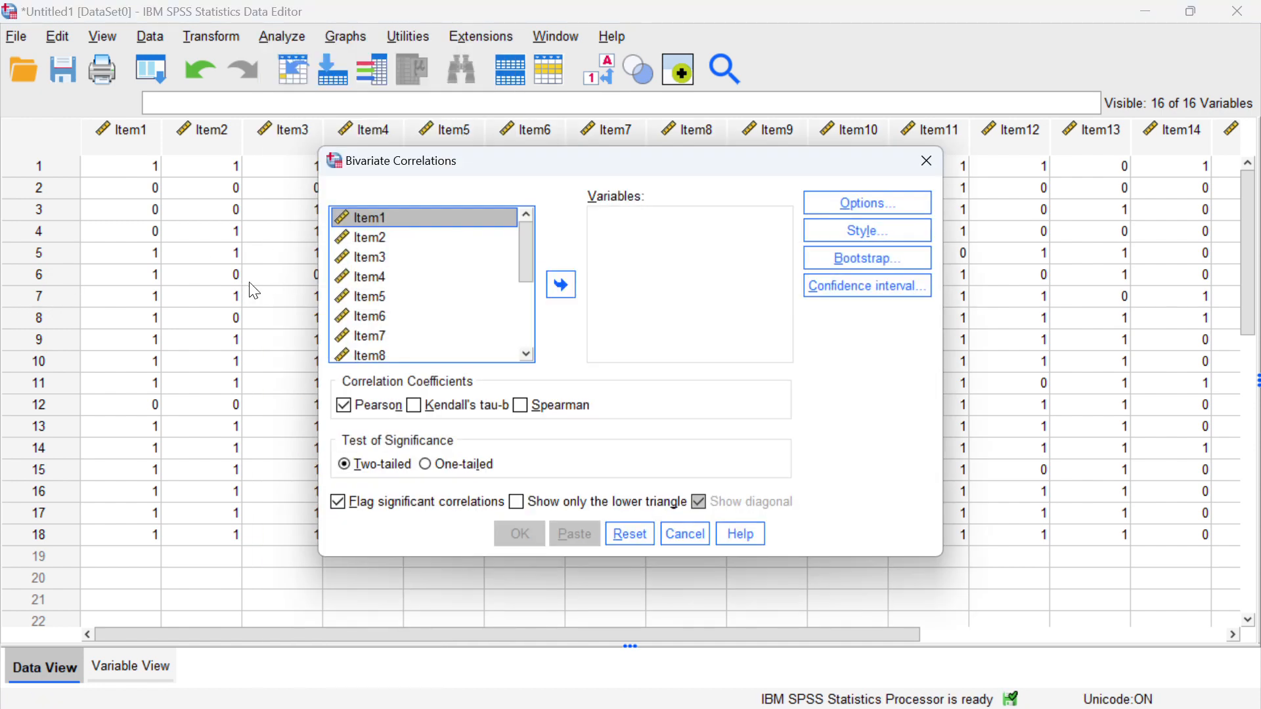
{"action": "scroll", "coordinate": [413, 318], "scroll_direction": "down", "scroll_amount": 3}
{"action": "scroll", "coordinate": [411, 316], "scroll_direction": "up", "scroll_amount": 2}
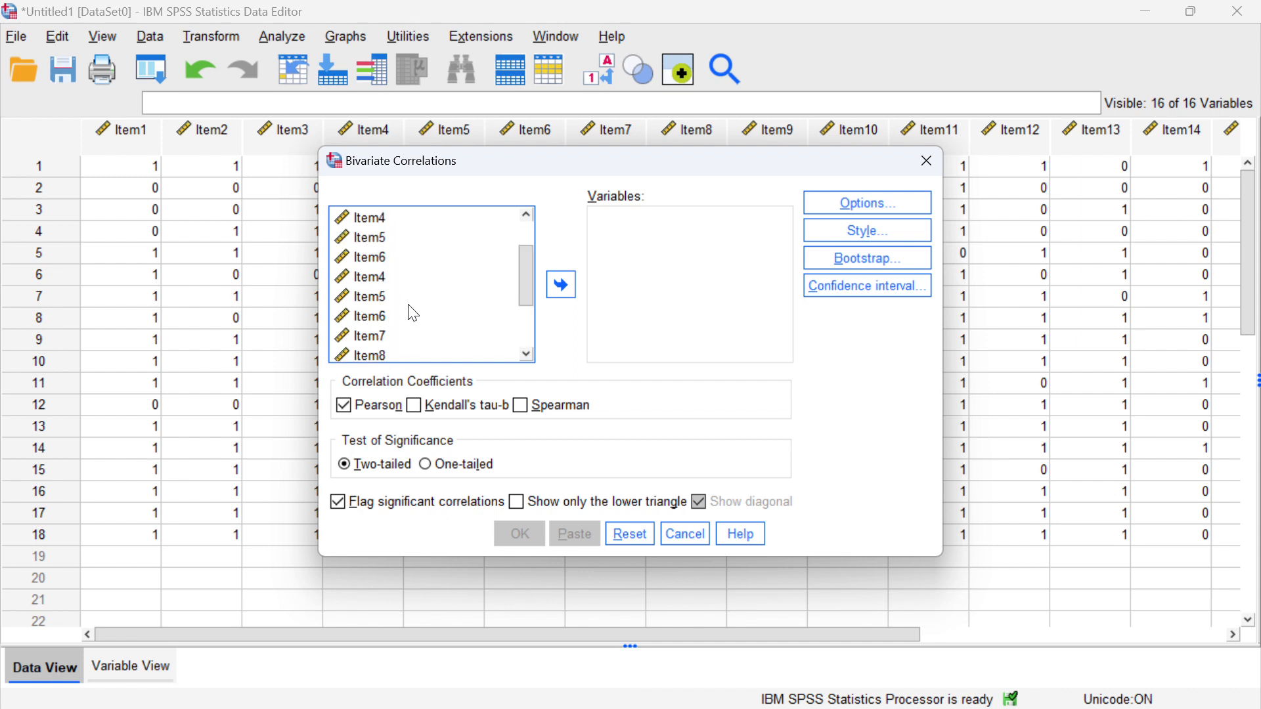
{"action": "scroll", "coordinate": [411, 315], "scroll_direction": "down", "scroll_amount": 2}
{"action": "scroll", "coordinate": [412, 313], "scroll_direction": "up", "scroll_amount": 3}
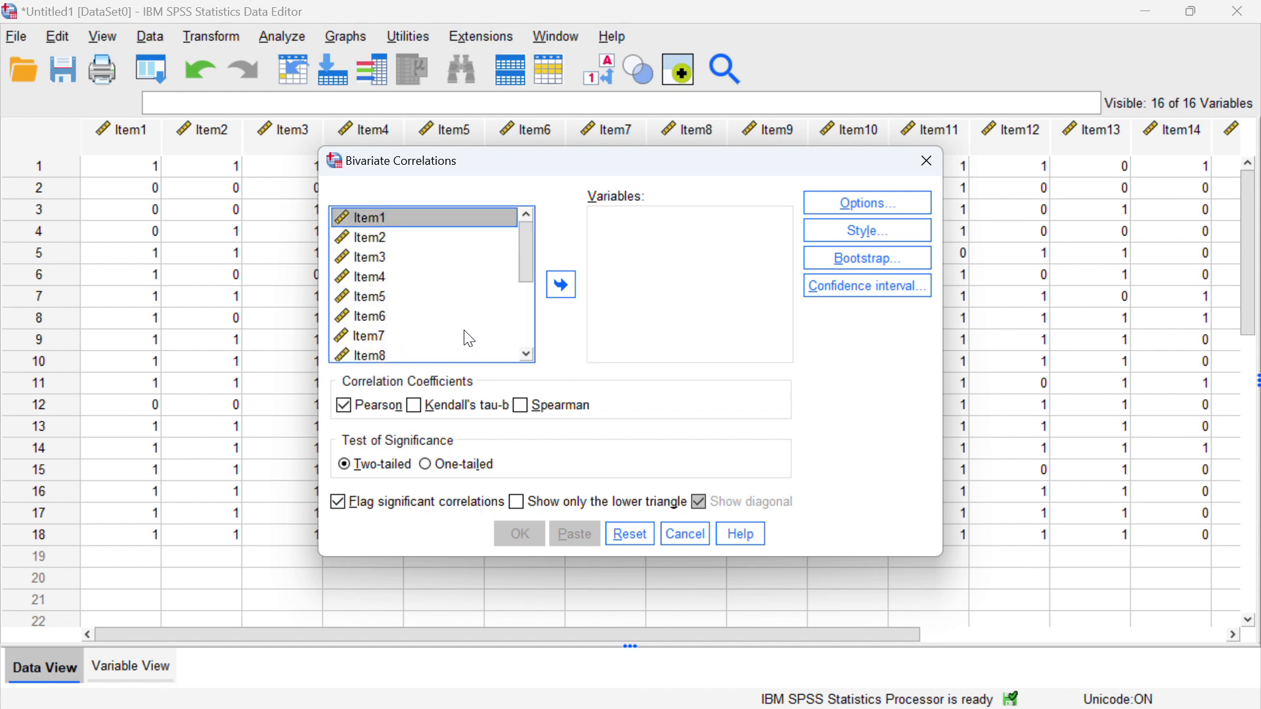
{"action": "scroll", "coordinate": [459, 304], "scroll_direction": "down", "scroll_amount": 3}
{"action": "scroll", "coordinate": [442, 300], "scroll_direction": "up", "scroll_amount": 1}
{"action": "scroll", "coordinate": [441, 300], "scroll_direction": "up", "scroll_amount": 2}
Run a two-tailed Pearson correlation on all variables, Item1 through Item15 and Skor_Total, with significant correlations flagged.
{"action": "key", "text": "ctrl+a"}
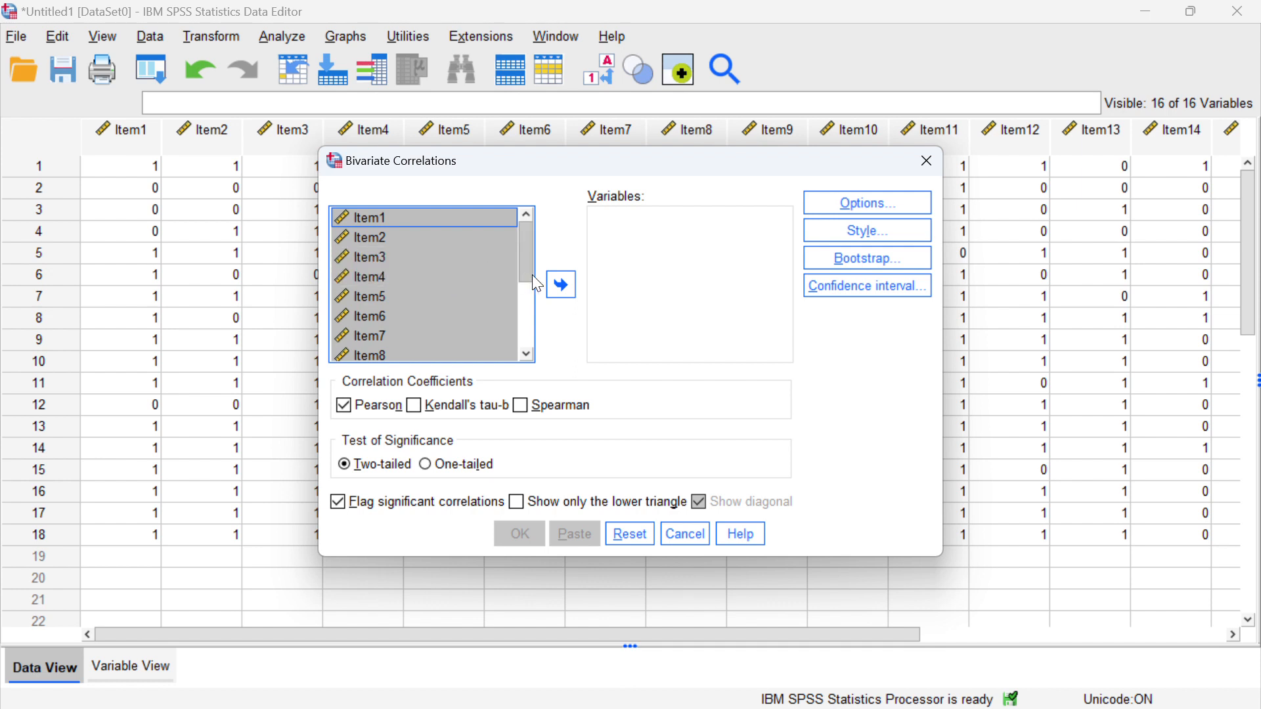
{"action": "left_click", "coordinate": [412, 281]}
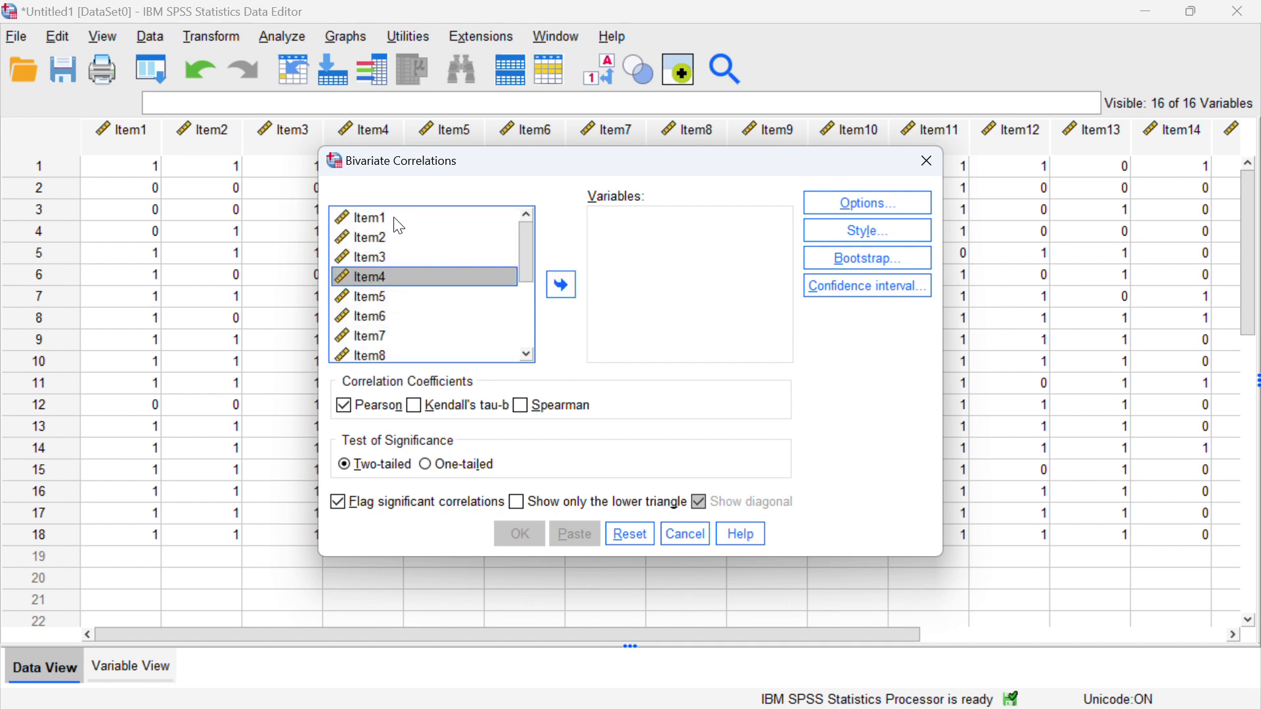
{"action": "key", "text": "ctrl+a"}
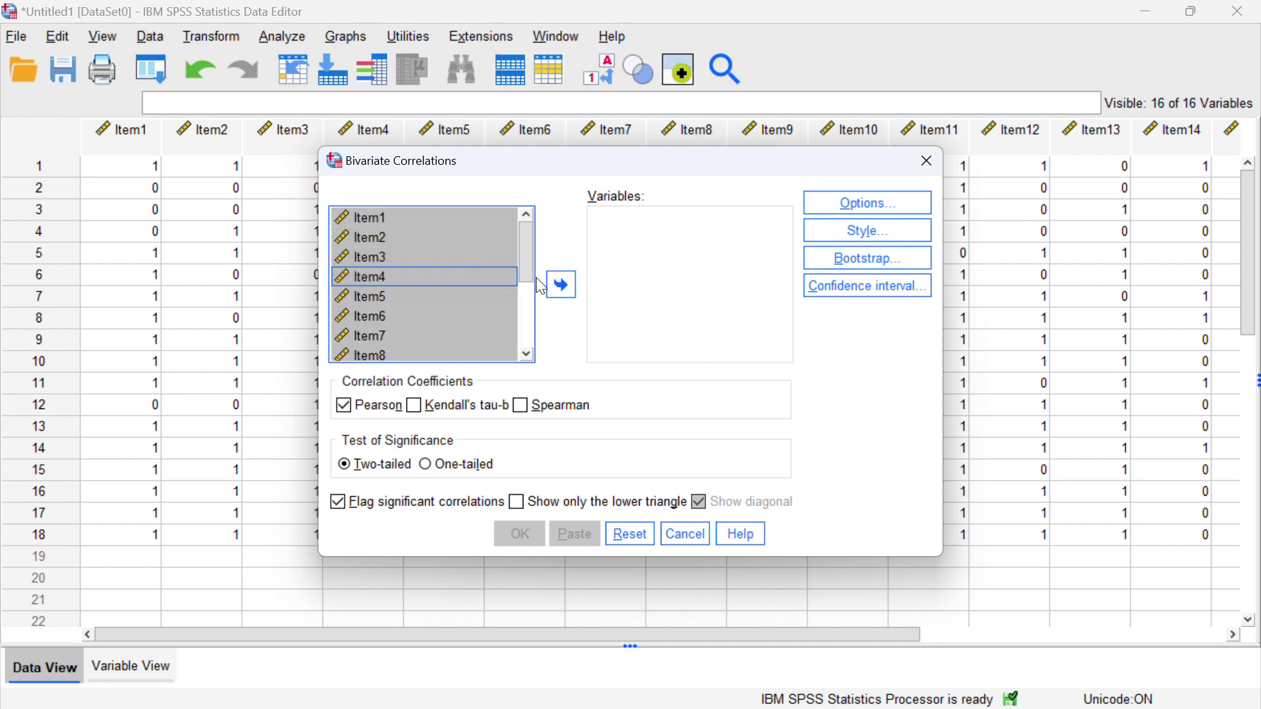
{"action": "left_click", "coordinate": [561, 284]}
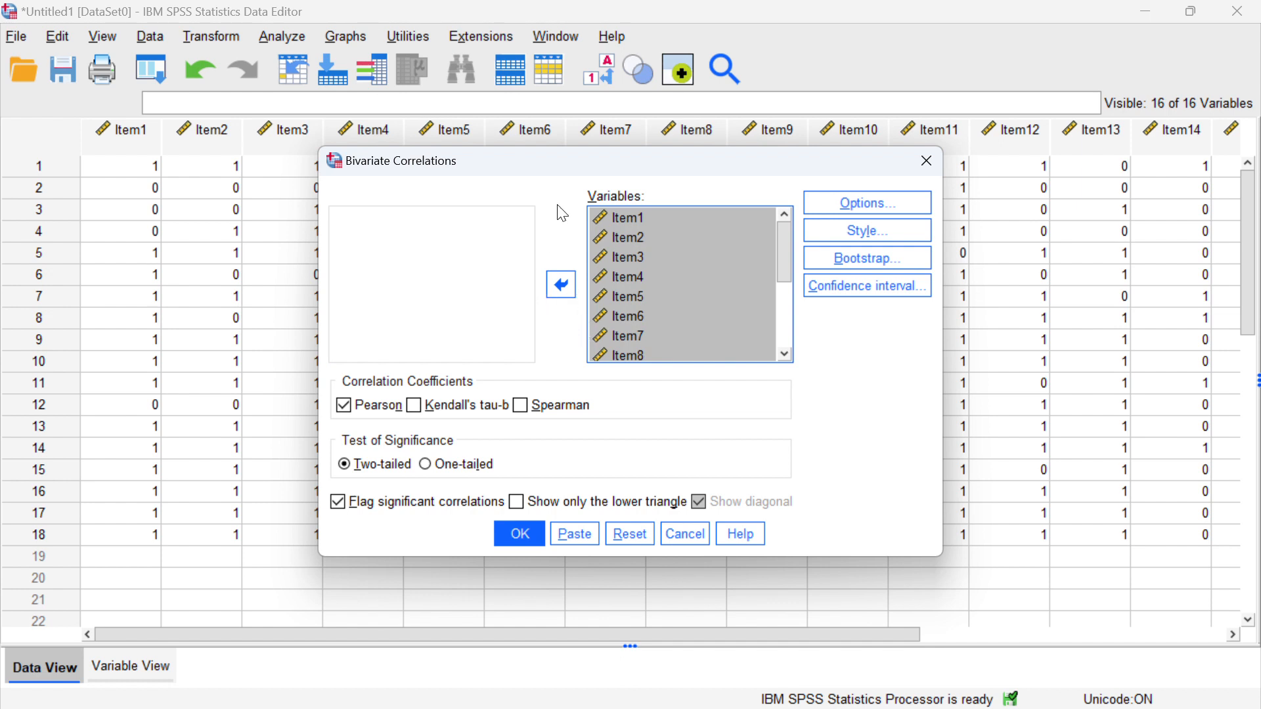
{"action": "left_click", "coordinate": [513, 38]}
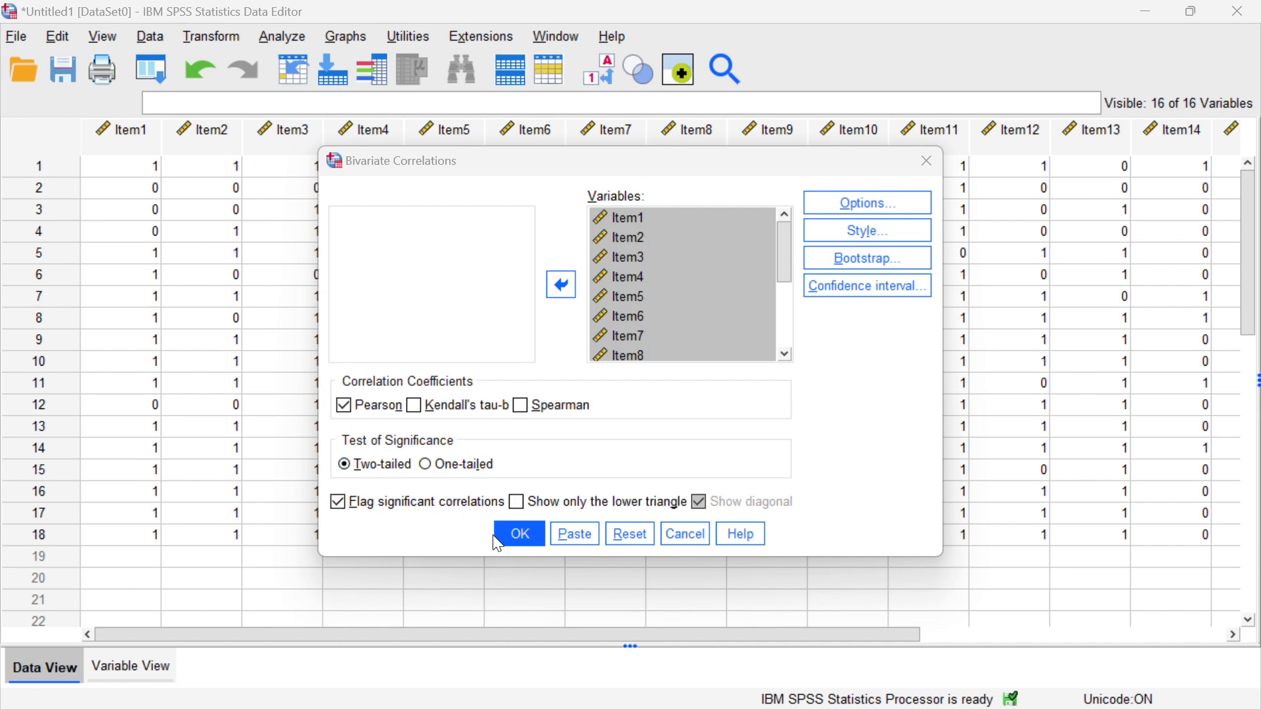
{"action": "left_click", "coordinate": [518, 533]}
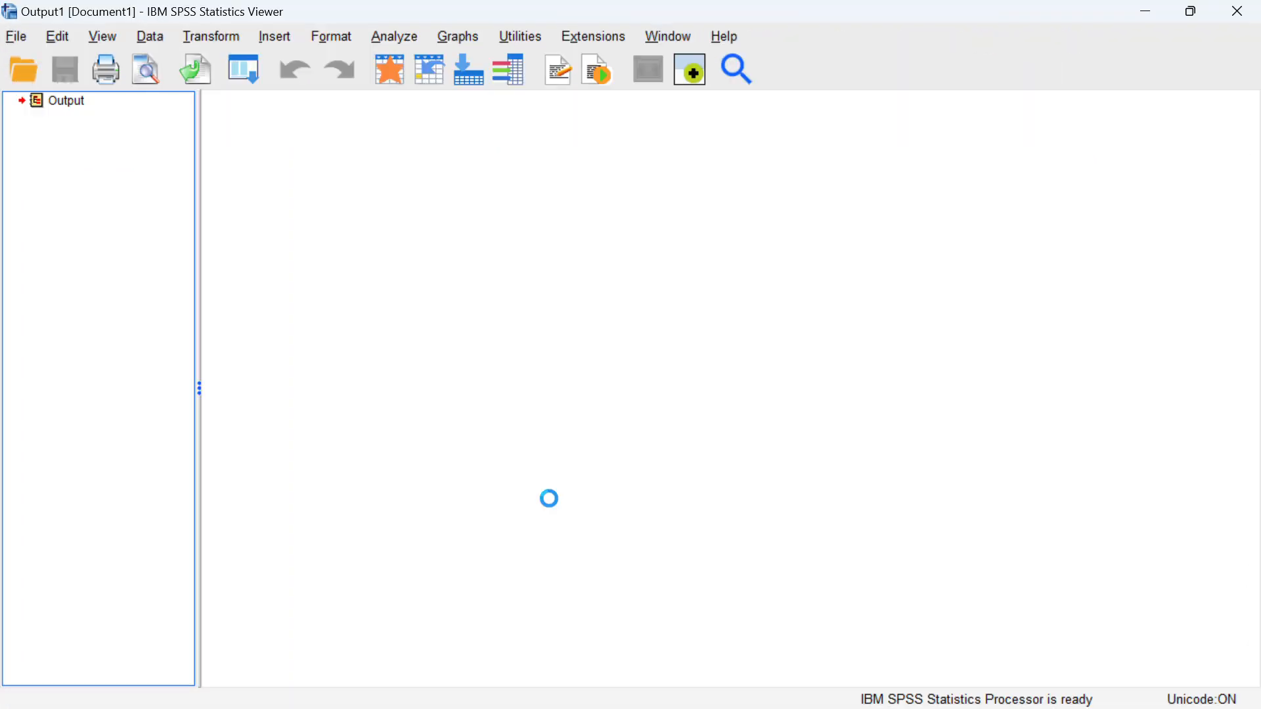
Look over the correlation output and narrow the outline pane to give the Correlations table more room.
{"action": "scroll", "coordinate": [583, 434], "scroll_direction": "down", "scroll_amount": 10}
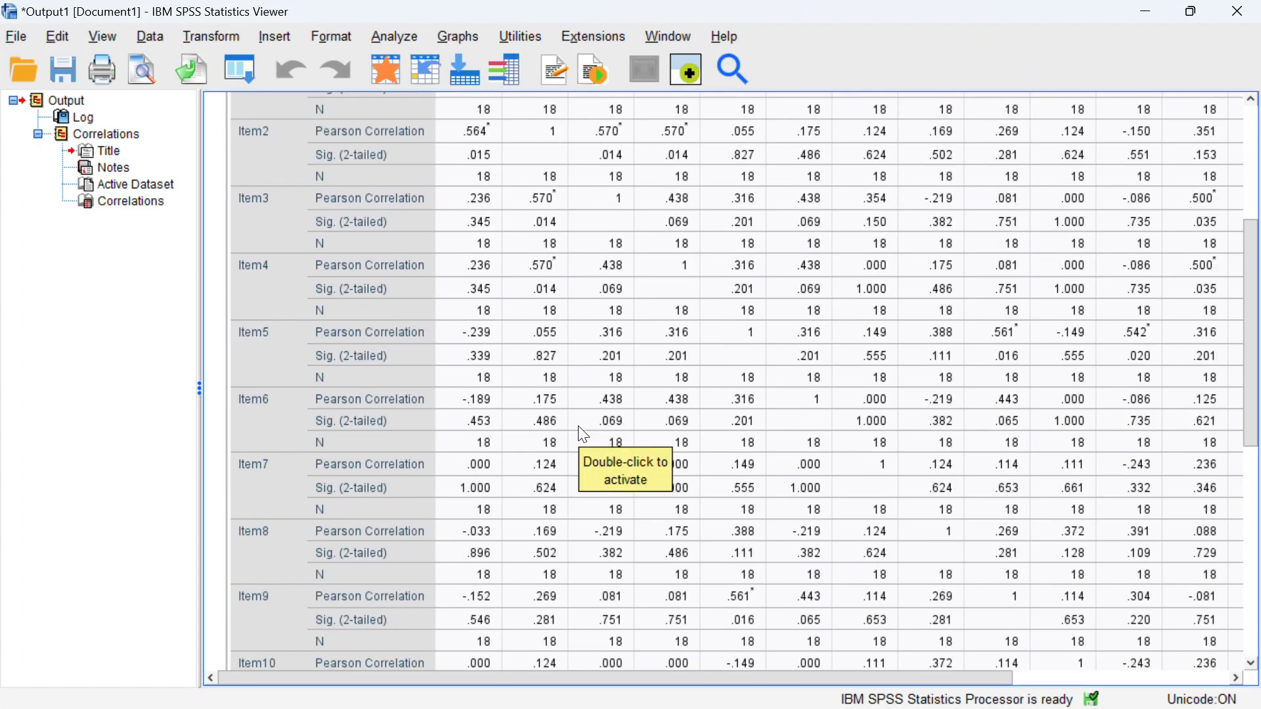
{"action": "scroll", "coordinate": [570, 436], "scroll_direction": "up", "scroll_amount": 12}
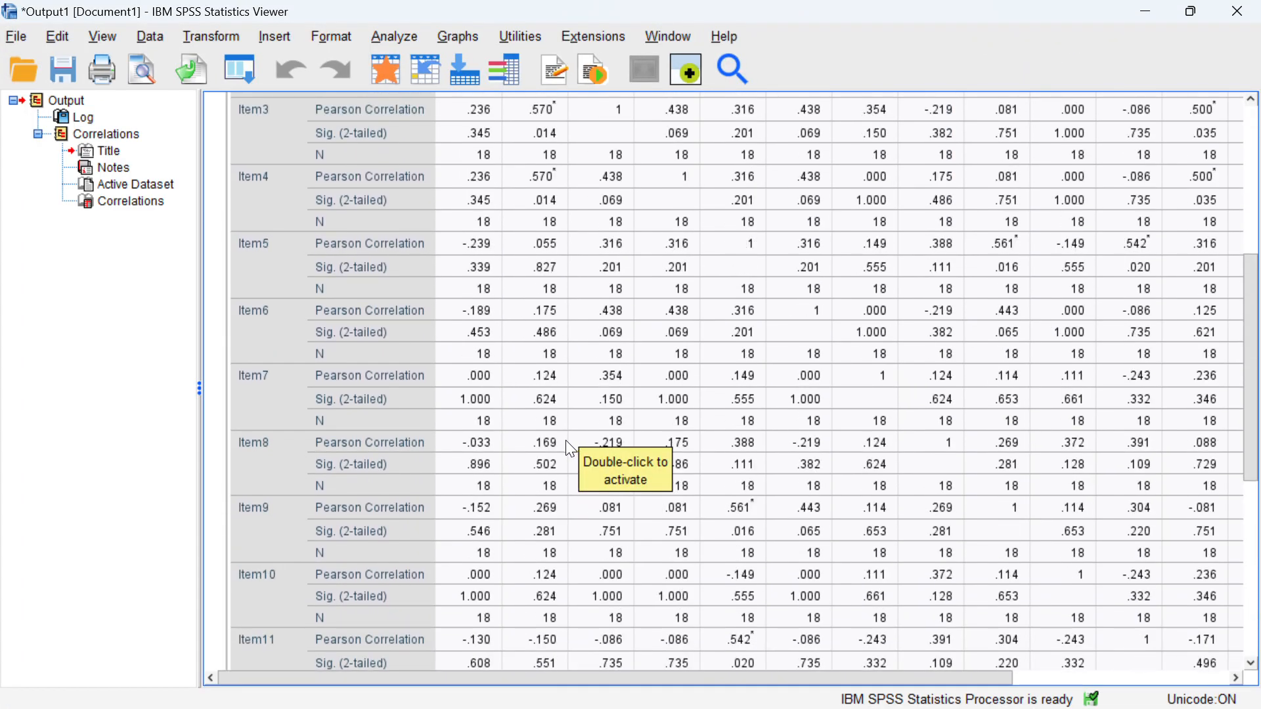
{"action": "scroll", "coordinate": [565, 438], "scroll_direction": "down", "scroll_amount": 1}
{"action": "scroll", "coordinate": [566, 437], "scroll_direction": "down", "scroll_amount": 10}
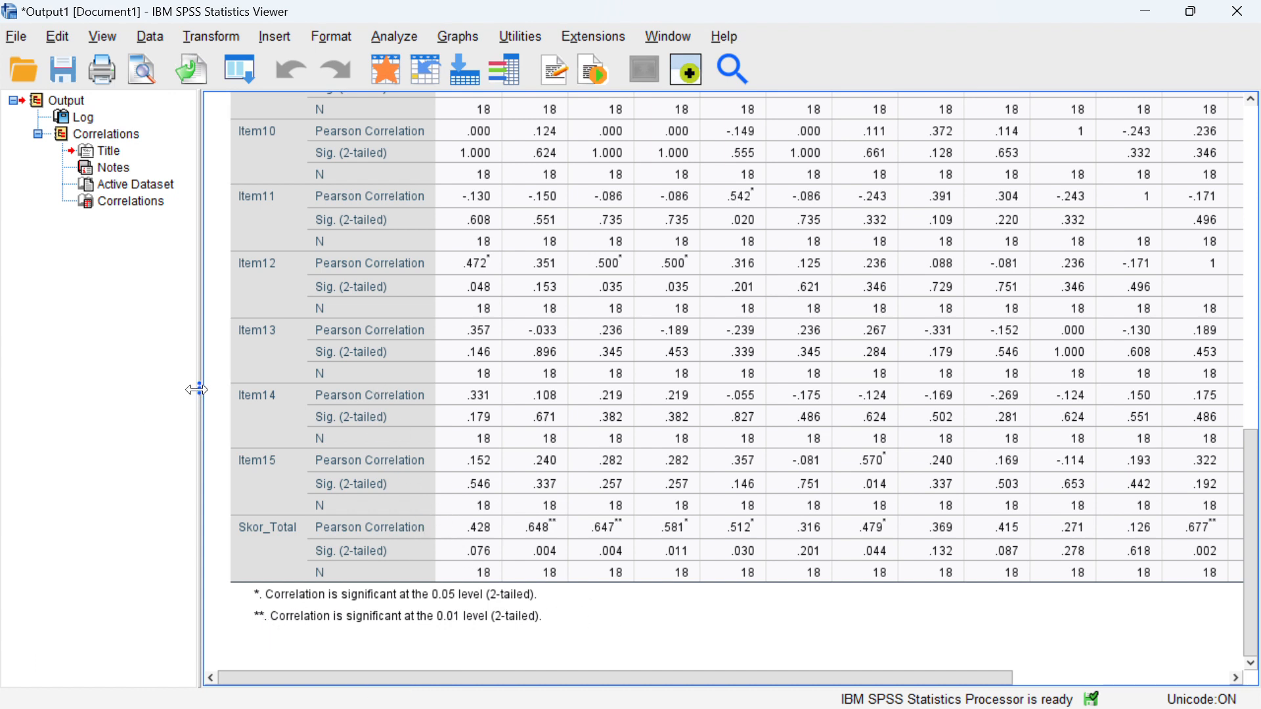
{"action": "left_click_drag", "start_coordinate": [197, 390], "coordinate": [137, 389]}
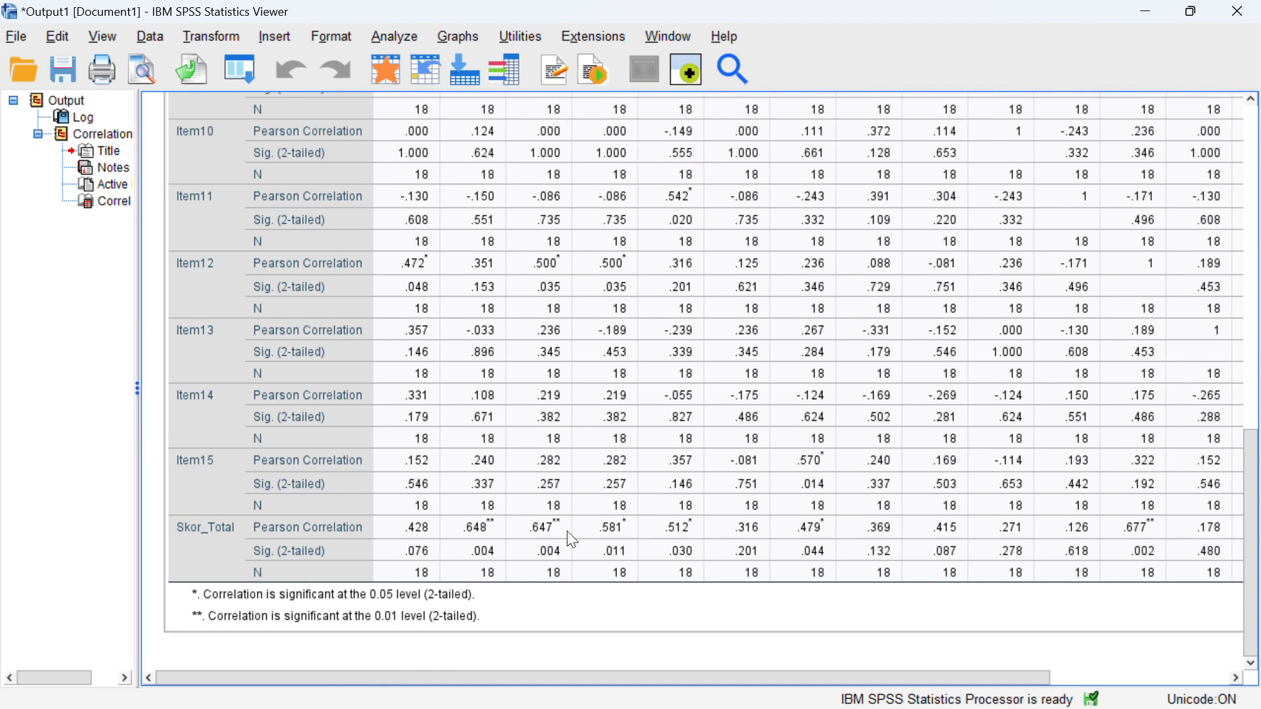
Look through the Correlations table from its Skor_Total row to the Skor_Total column beside Item15.
{"action": "scroll", "coordinate": [814, 533], "scroll_direction": "up", "scroll_amount": 10}
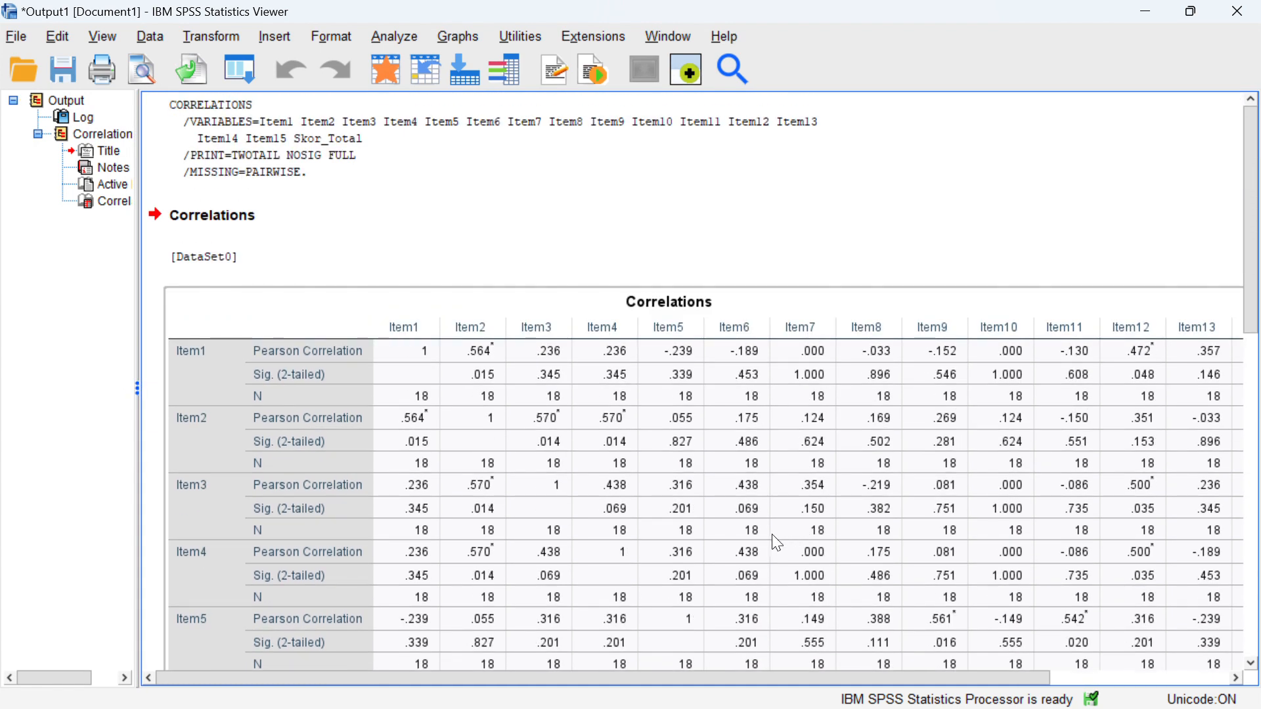
{"action": "scroll", "coordinate": [771, 534], "scroll_direction": "down", "scroll_amount": 4}
{"action": "scroll", "coordinate": [763, 542], "scroll_direction": "down", "scroll_amount": 8}
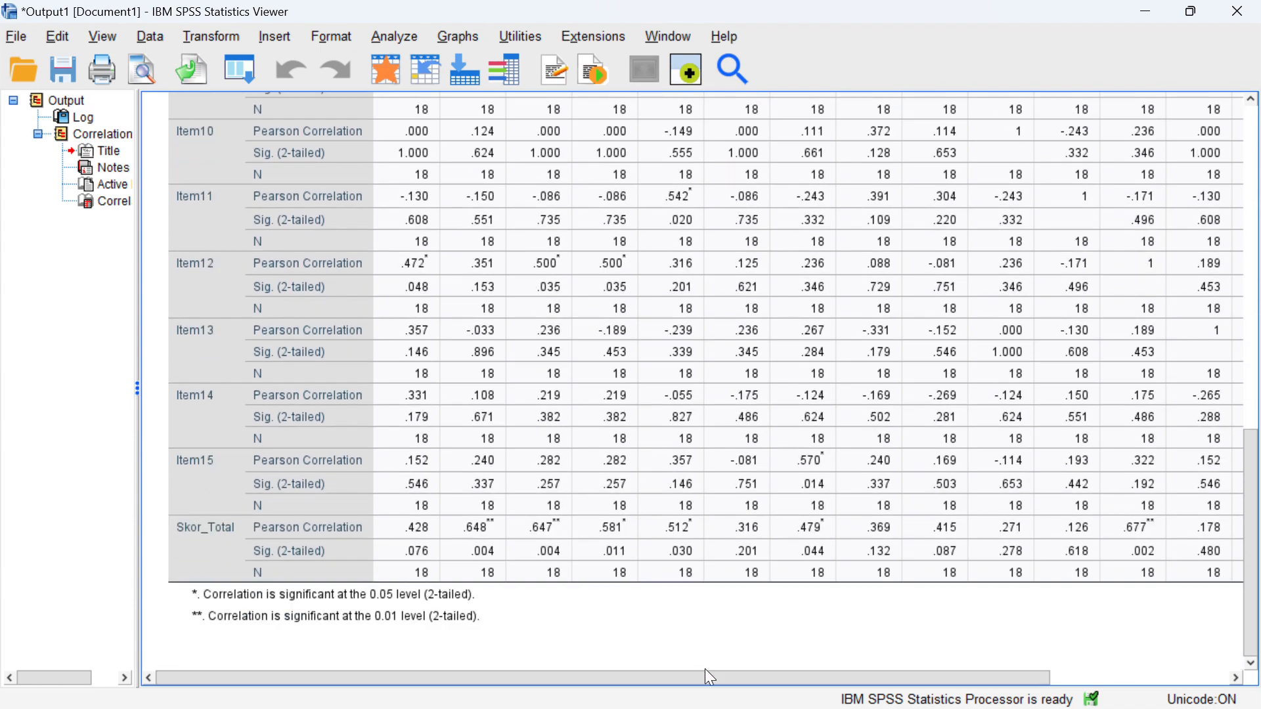
{"action": "left_click_drag", "start_coordinate": [708, 683], "coordinate": [952, 682]}
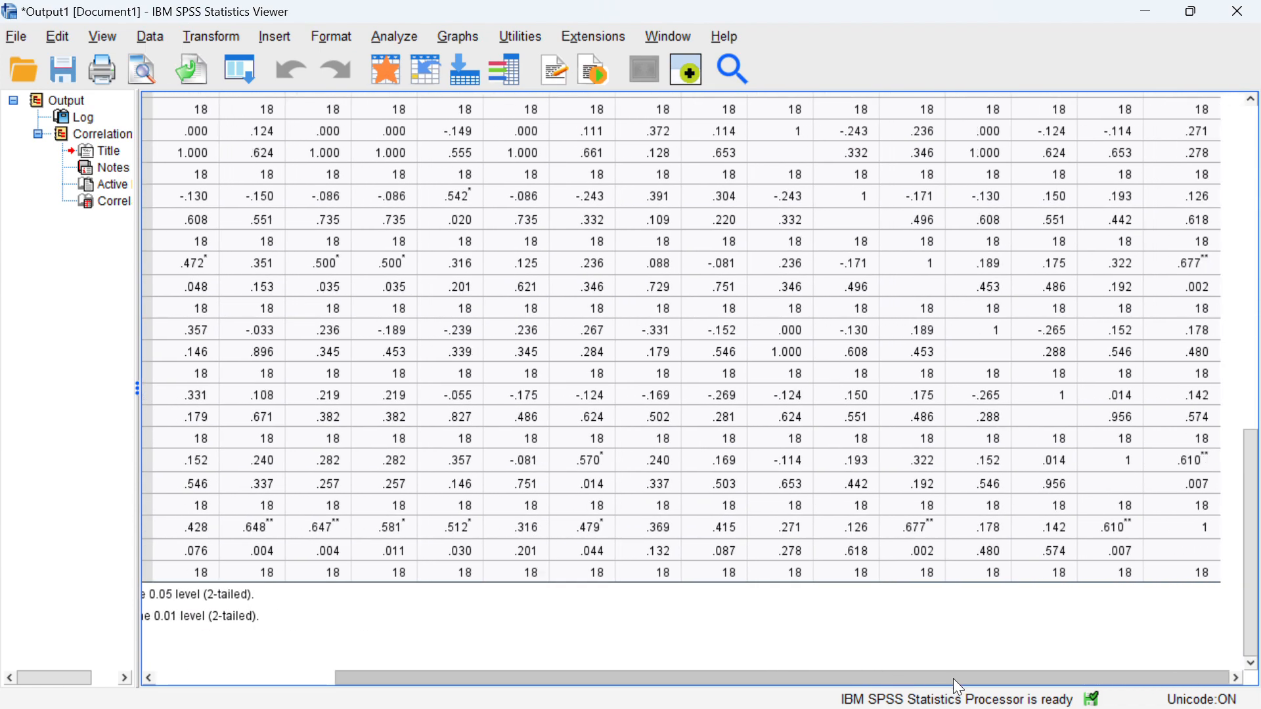
{"action": "scroll", "coordinate": [922, 502], "scroll_direction": "up", "scroll_amount": 3}
{"action": "scroll", "coordinate": [916, 492], "scroll_direction": "up", "scroll_amount": 10}
{"action": "scroll", "coordinate": [912, 486], "scroll_direction": "down", "scroll_amount": 3}
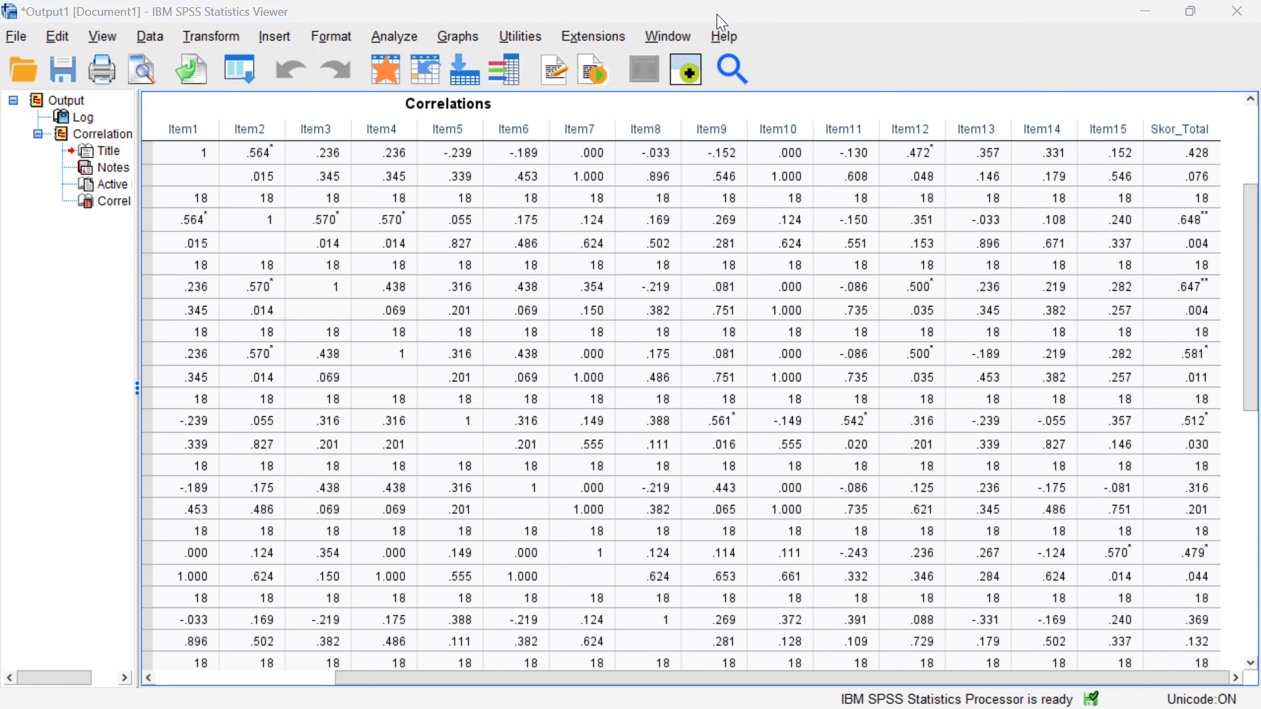
{"action": "left_click", "coordinate": [104, 39]}
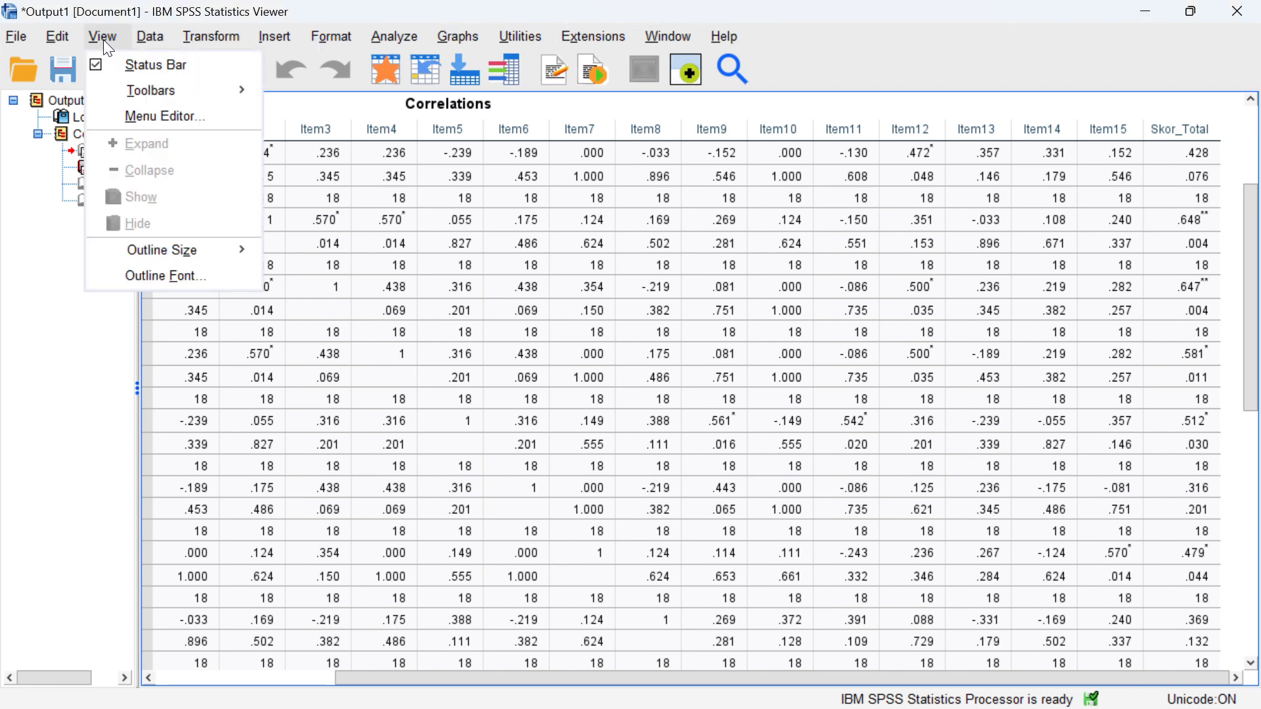
{"action": "mouse_move", "coordinate": [203, 258]}
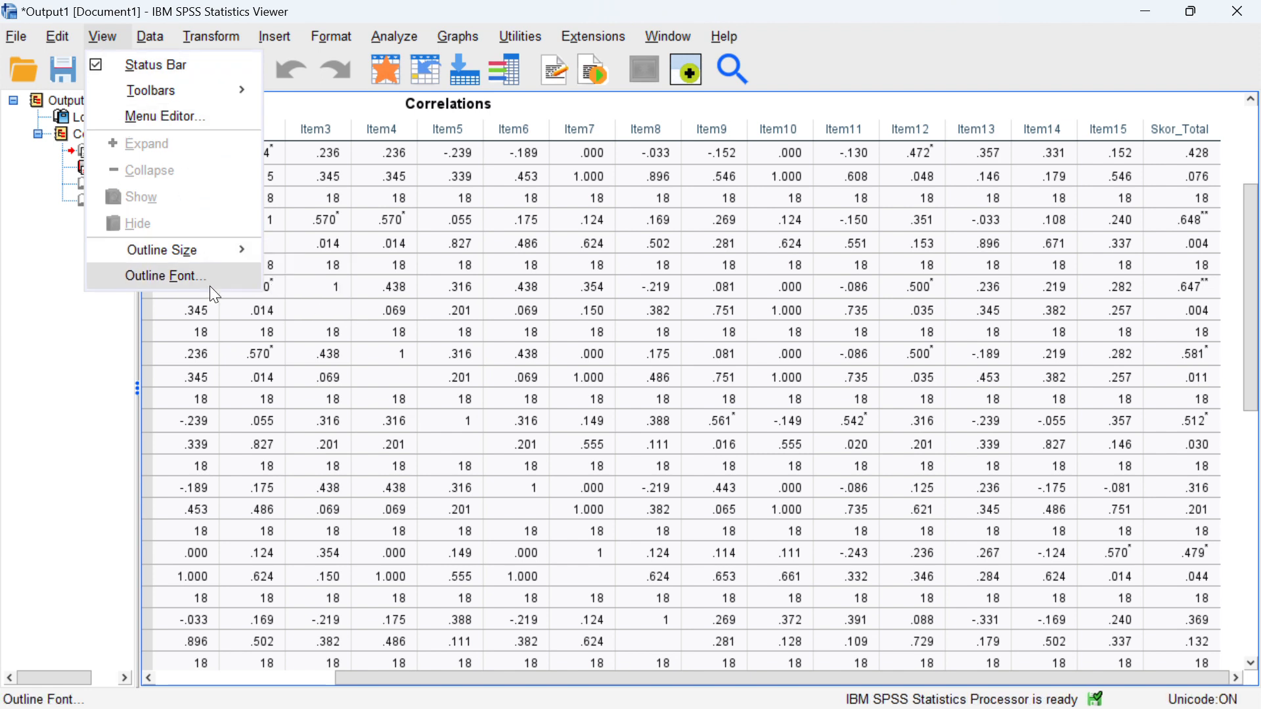
{"action": "mouse_move", "coordinate": [192, 92]}
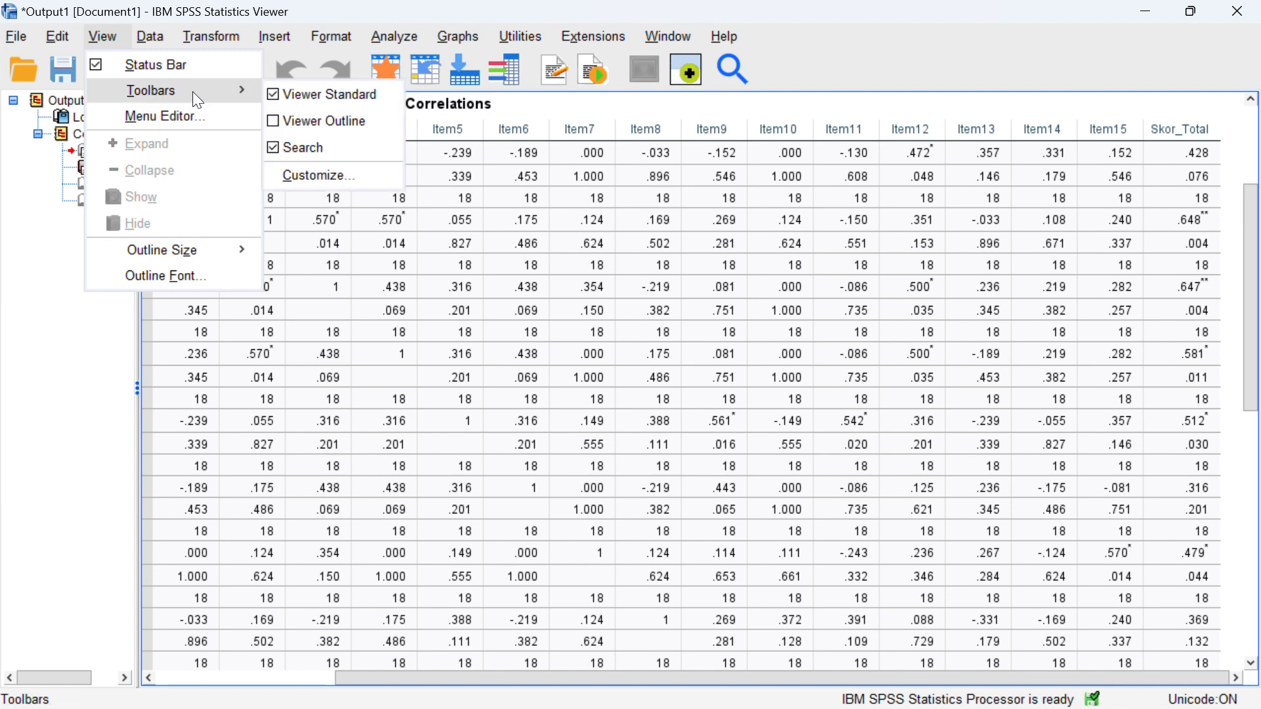
{"action": "left_click", "coordinate": [874, 45]}
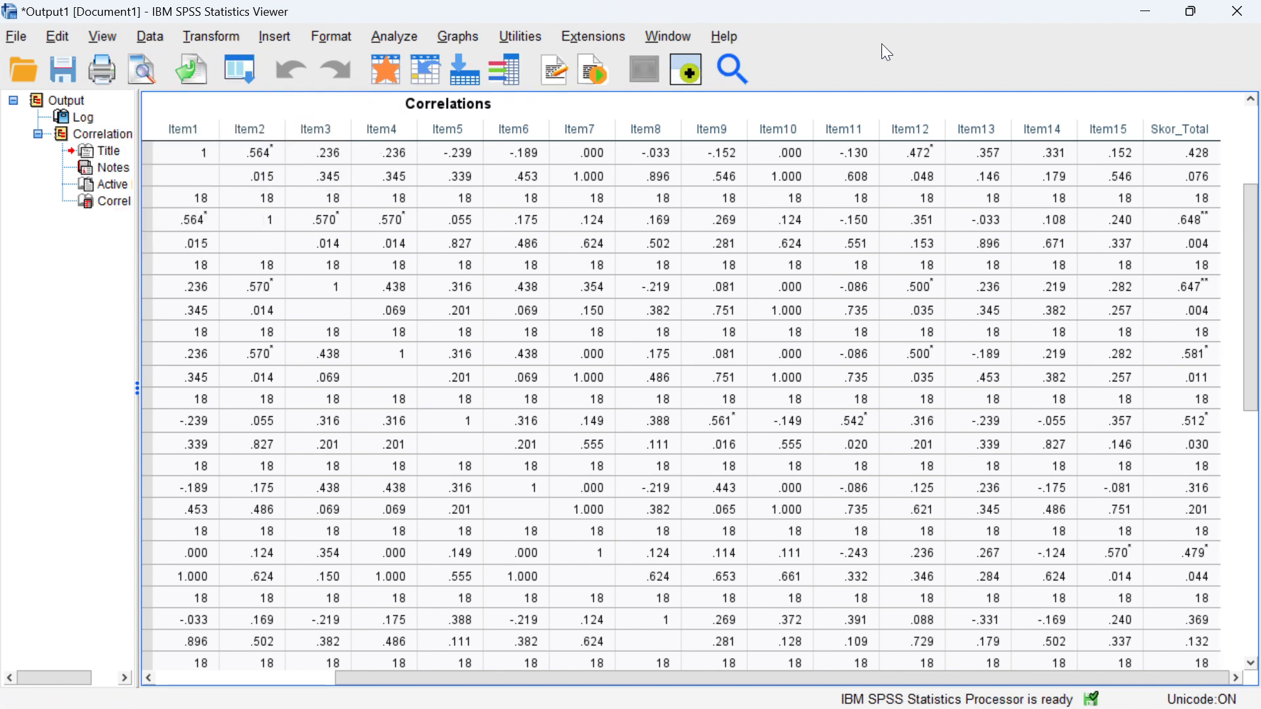
Examine the Skor_Total column for the first items, matching its values to the Pearson Correlation, Sig. (2-tailed) and N row labels.
{"action": "left_click_drag", "start_coordinate": [892, 677], "coordinate": [1041, 686]}
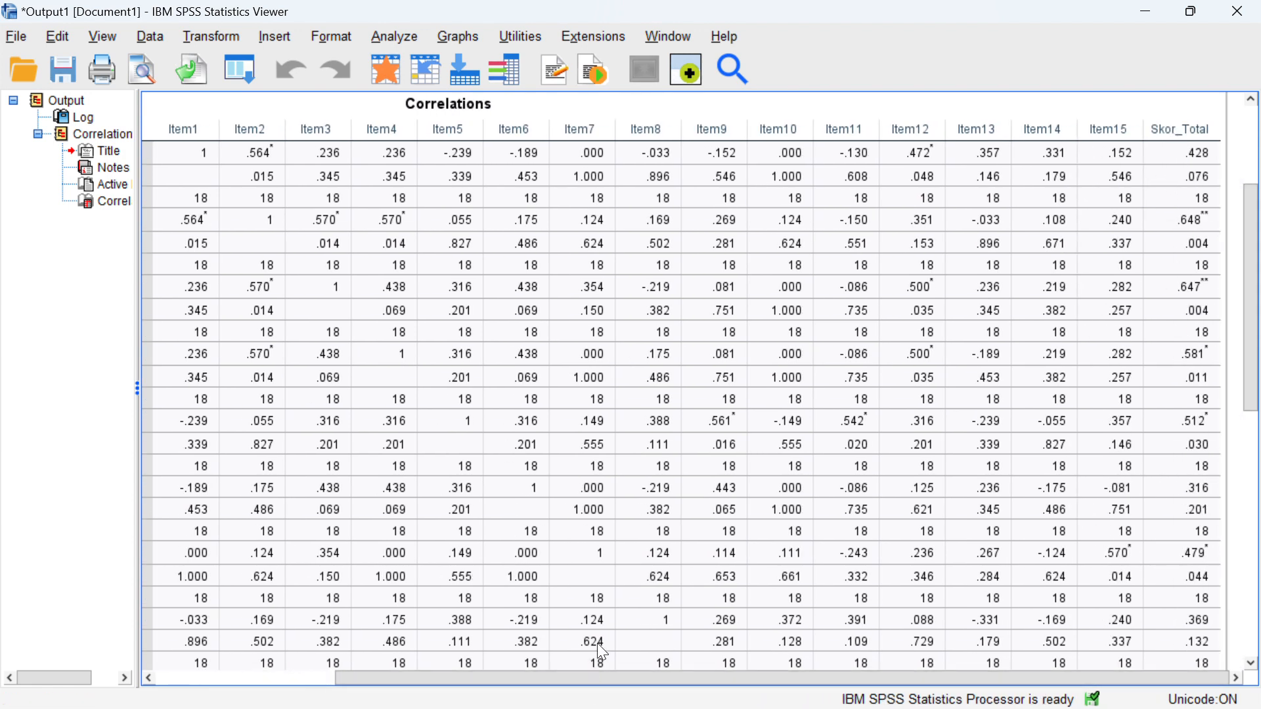
{"action": "left_click_drag", "start_coordinate": [618, 683], "coordinate": [591, 684]}
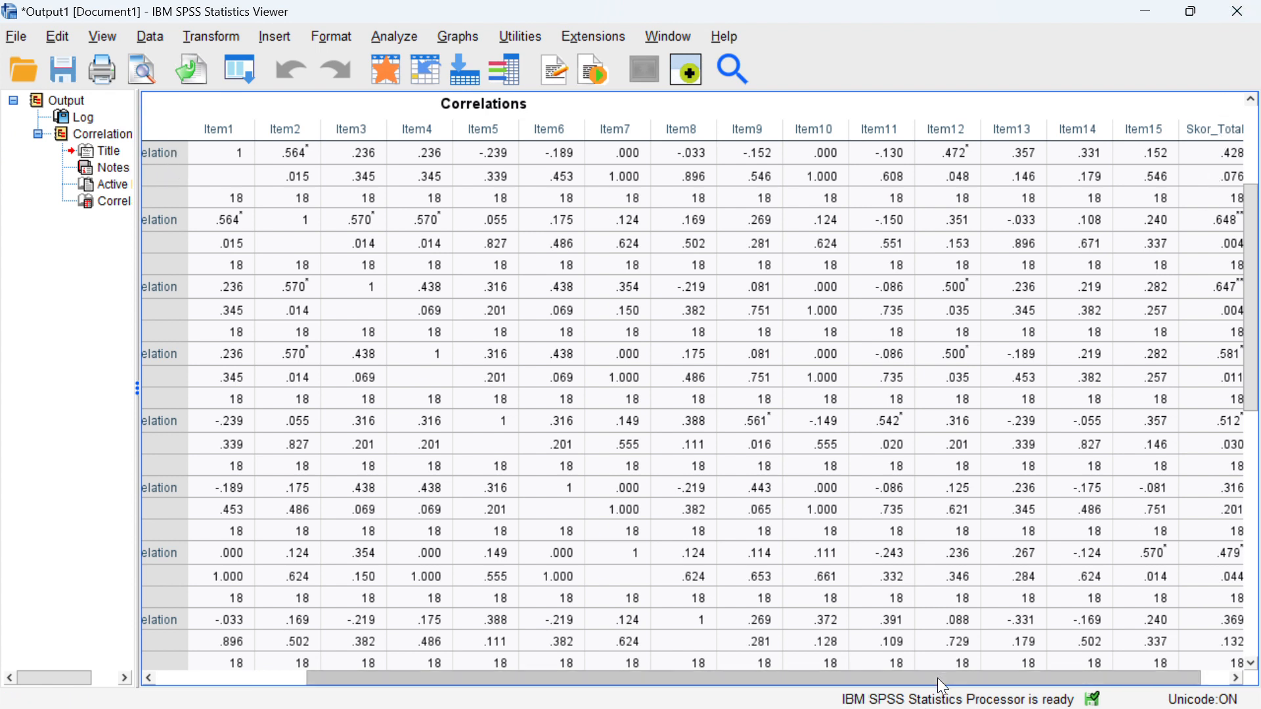
{"action": "left_click_drag", "start_coordinate": [940, 690], "coordinate": [968, 689]}
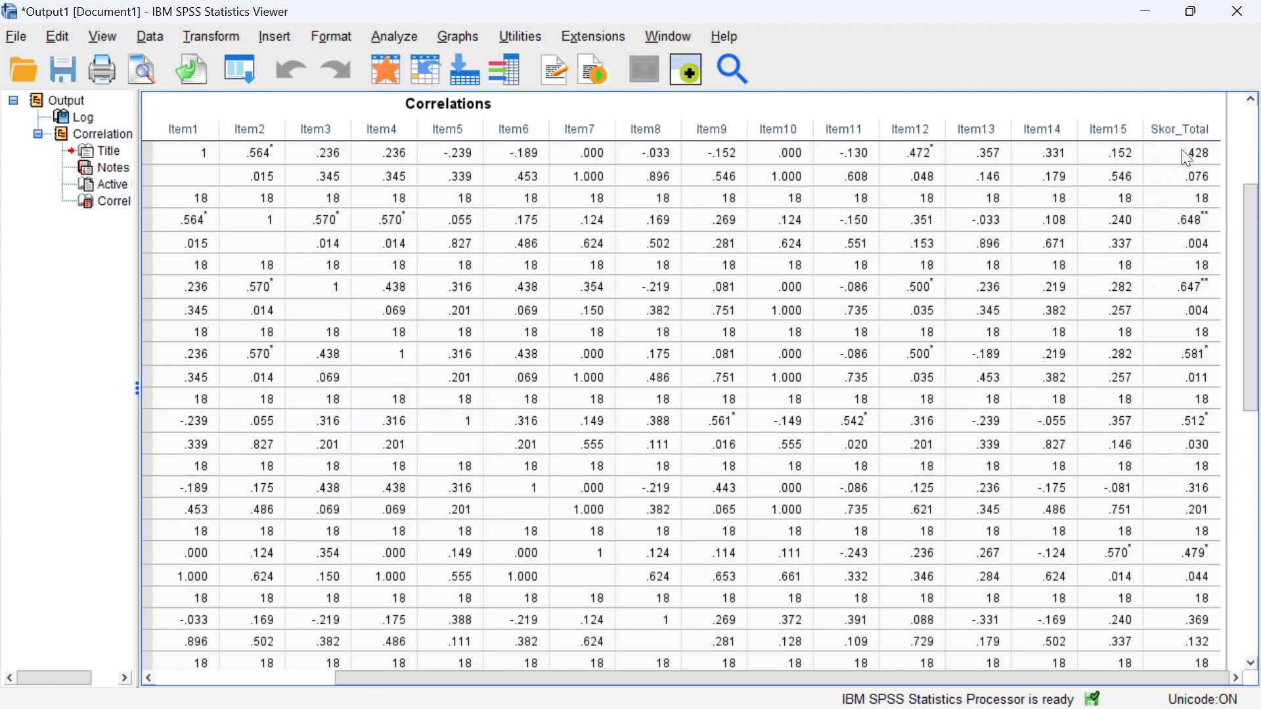
{"action": "left_click_drag", "start_coordinate": [988, 691], "coordinate": [816, 691]}
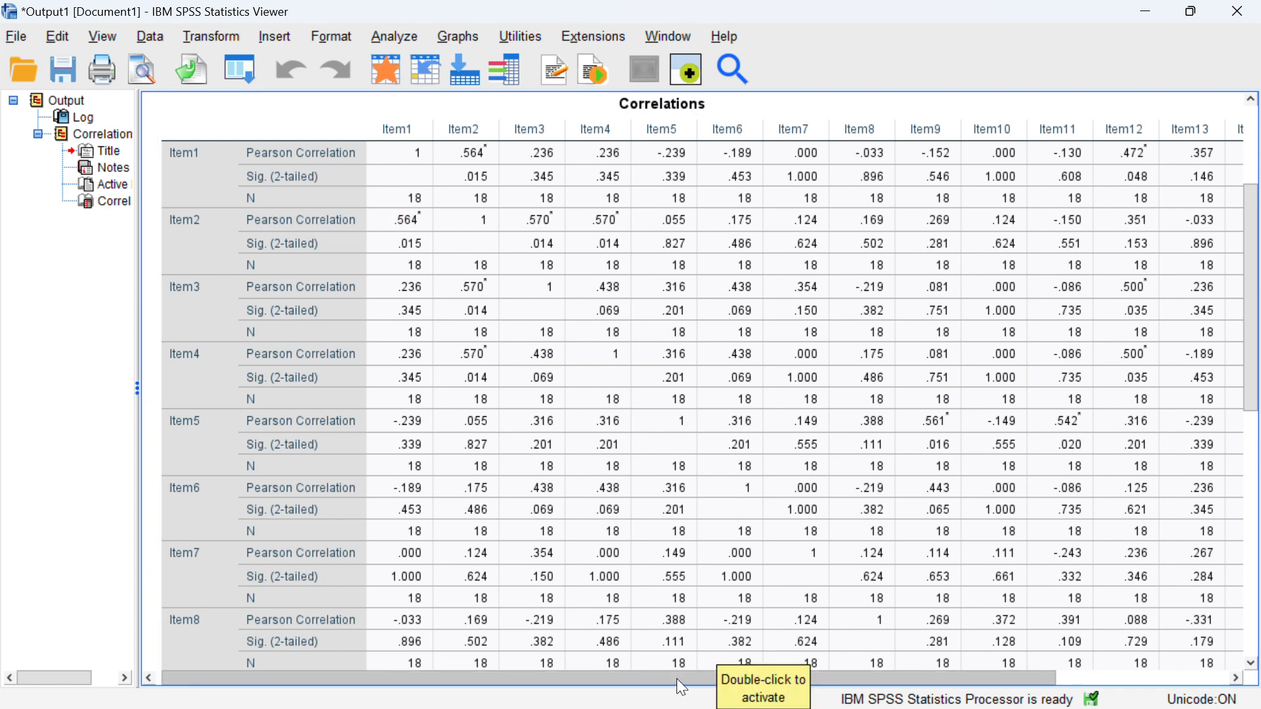
{"action": "left_click_drag", "start_coordinate": [677, 679], "coordinate": [869, 679]}
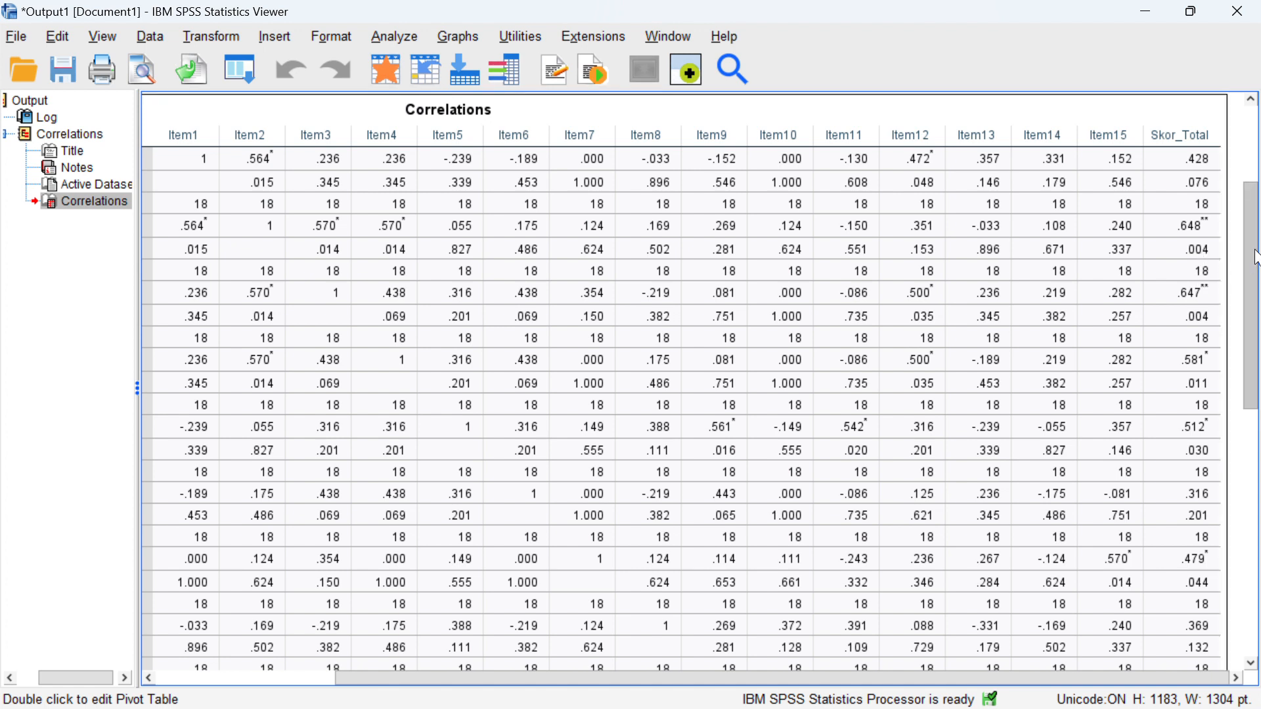
Examine each item's correlation and significance against Skor_Total down to Item15, including the 0.05 and 0.01 significance footnotes.
{"action": "scroll", "coordinate": [1255, 260], "scroll_direction": "down", "scroll_amount": 2}
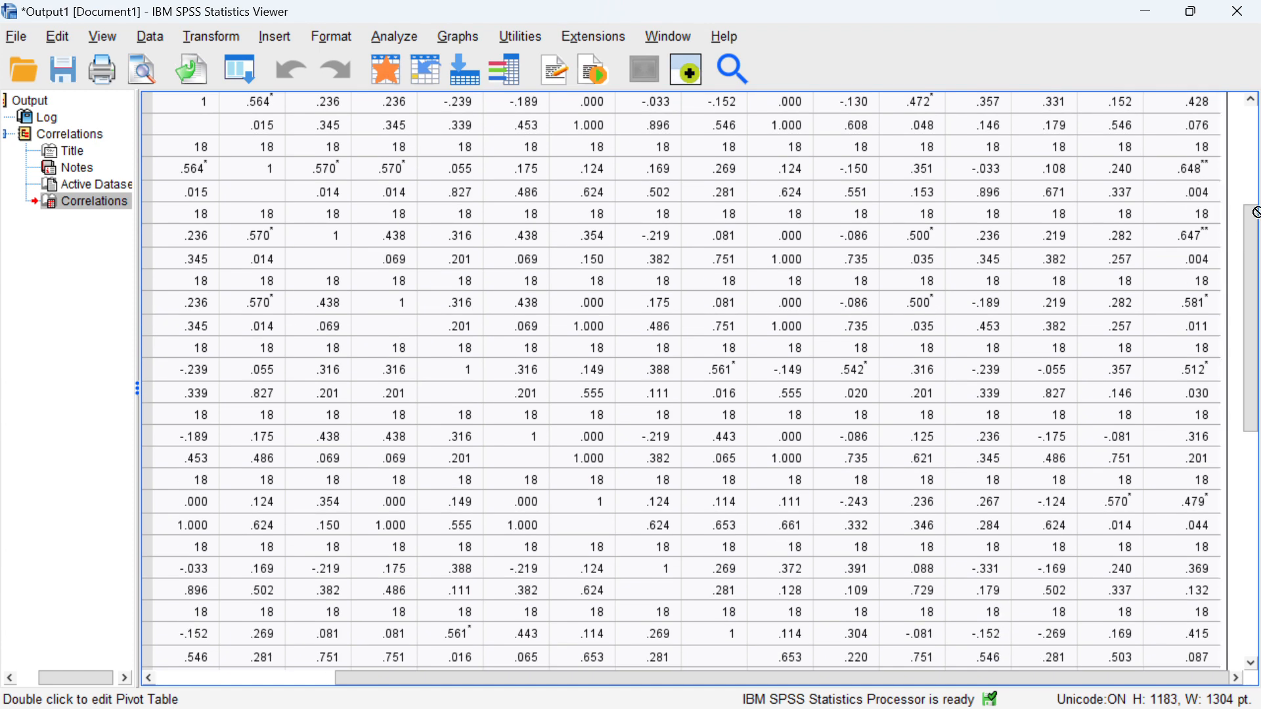
{"action": "left_click_drag", "start_coordinate": [1254, 247], "coordinate": [1259, 487]}
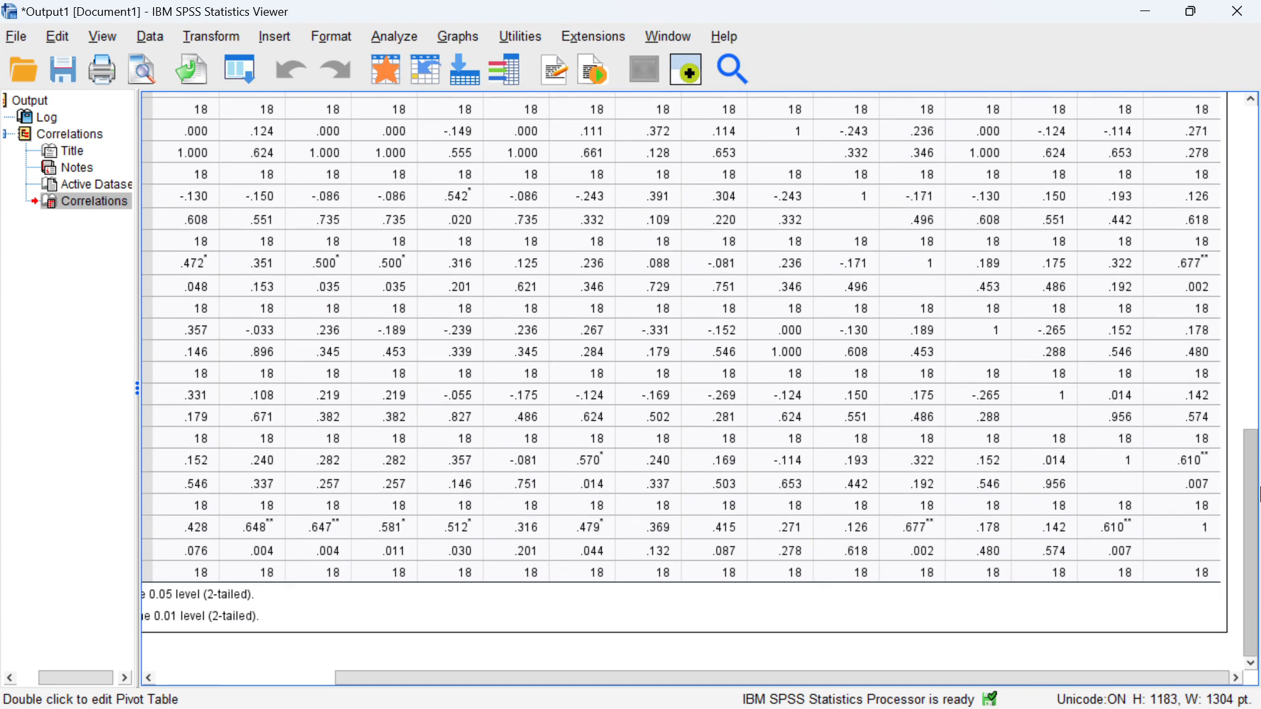
{"action": "left_click_drag", "start_coordinate": [296, 553], "coordinate": [316, 640]}
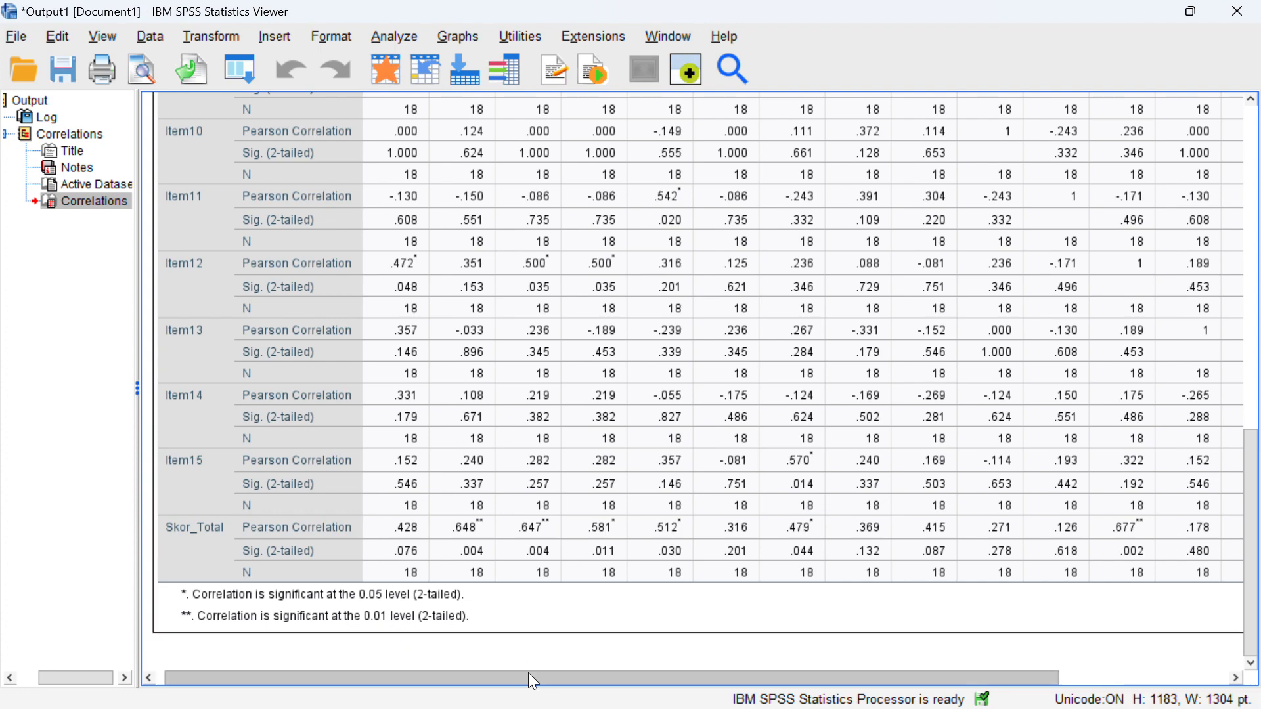
{"action": "left_click_drag", "start_coordinate": [528, 673], "coordinate": [1006, 659]}
{"action": "left_click_drag", "start_coordinate": [1251, 507], "coordinate": [1254, 288]}
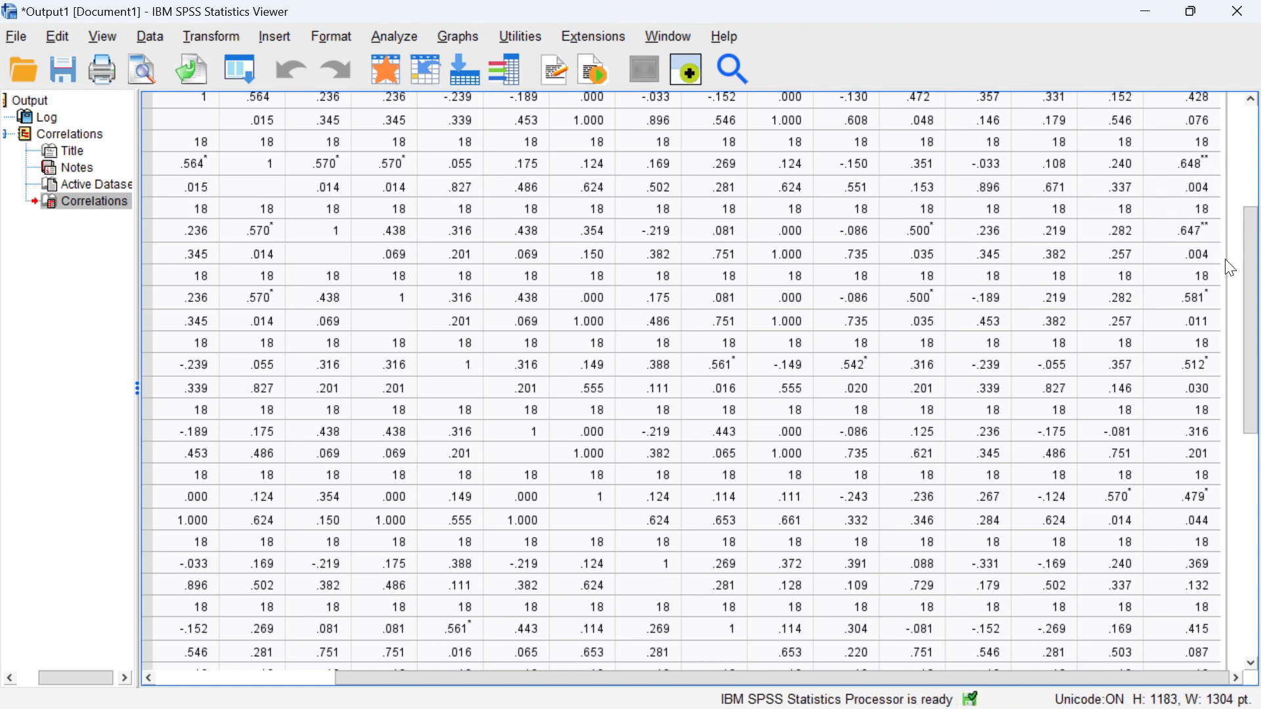
{"action": "left_click_drag", "start_coordinate": [1248, 256], "coordinate": [1253, 453]}
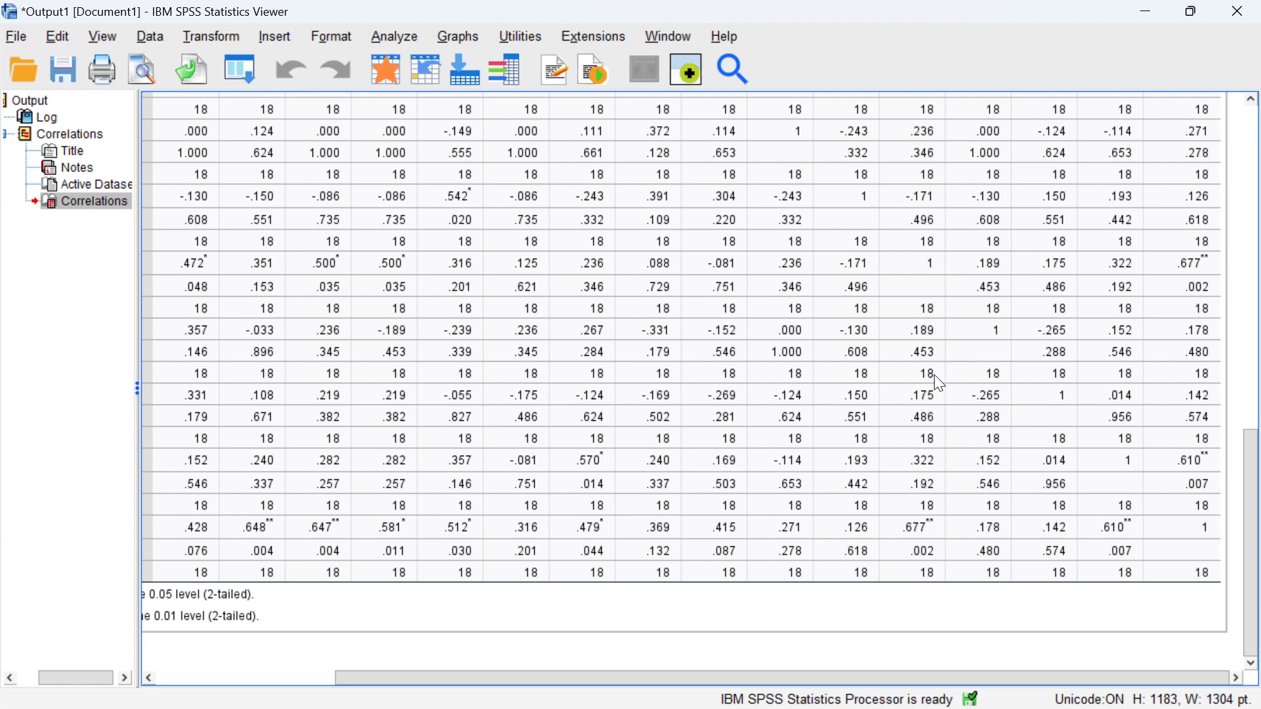
{"action": "scroll", "coordinate": [1254, 509], "scroll_direction": "up", "scroll_amount": 1}
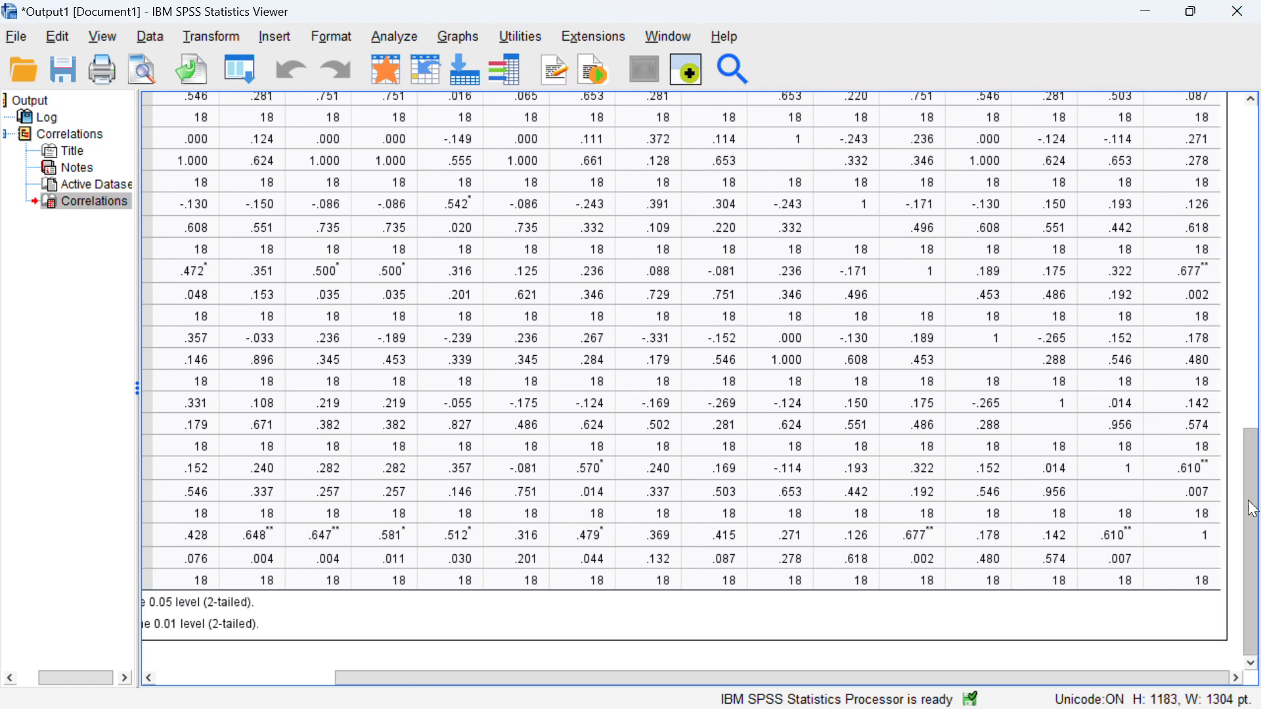
{"action": "left_click_drag", "start_coordinate": [1254, 509], "coordinate": [1252, 263]}
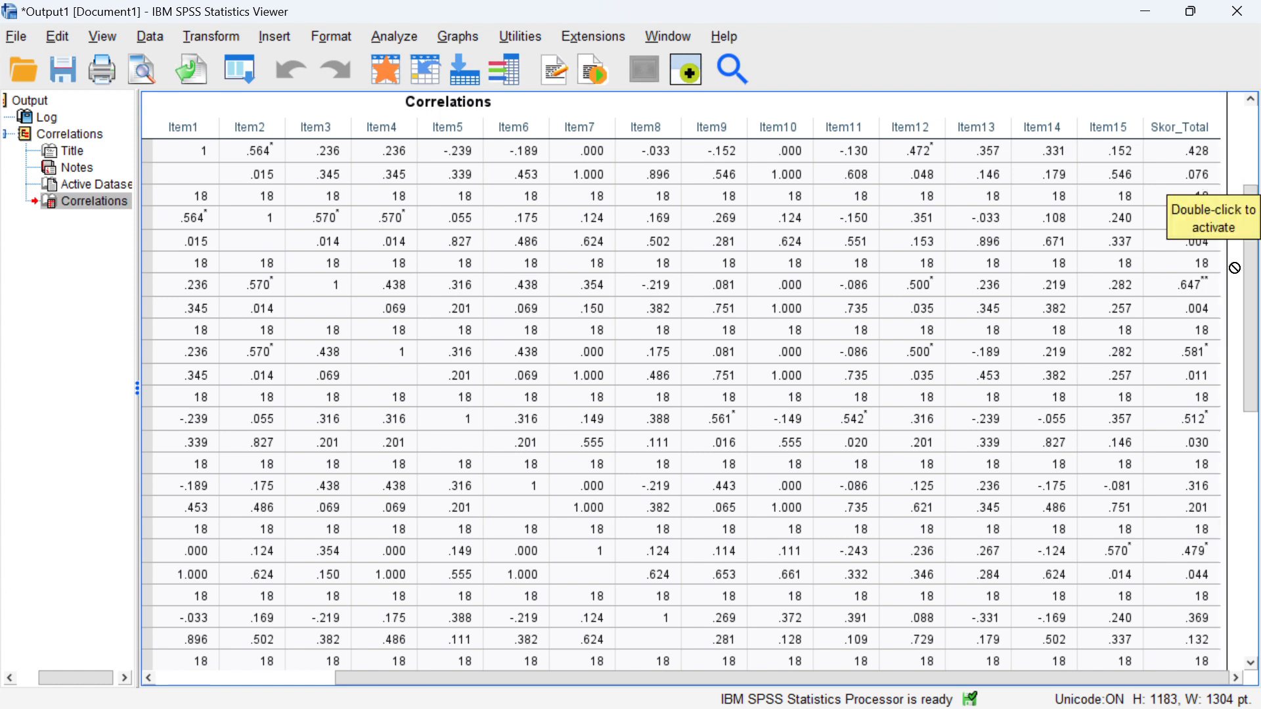
Review the Skor_Total column of the Correlations table item by item, from Item1 down to the final Skor_Total row.
{"action": "scroll", "coordinate": [1163, 197], "scroll_direction": "up", "scroll_amount": 1}
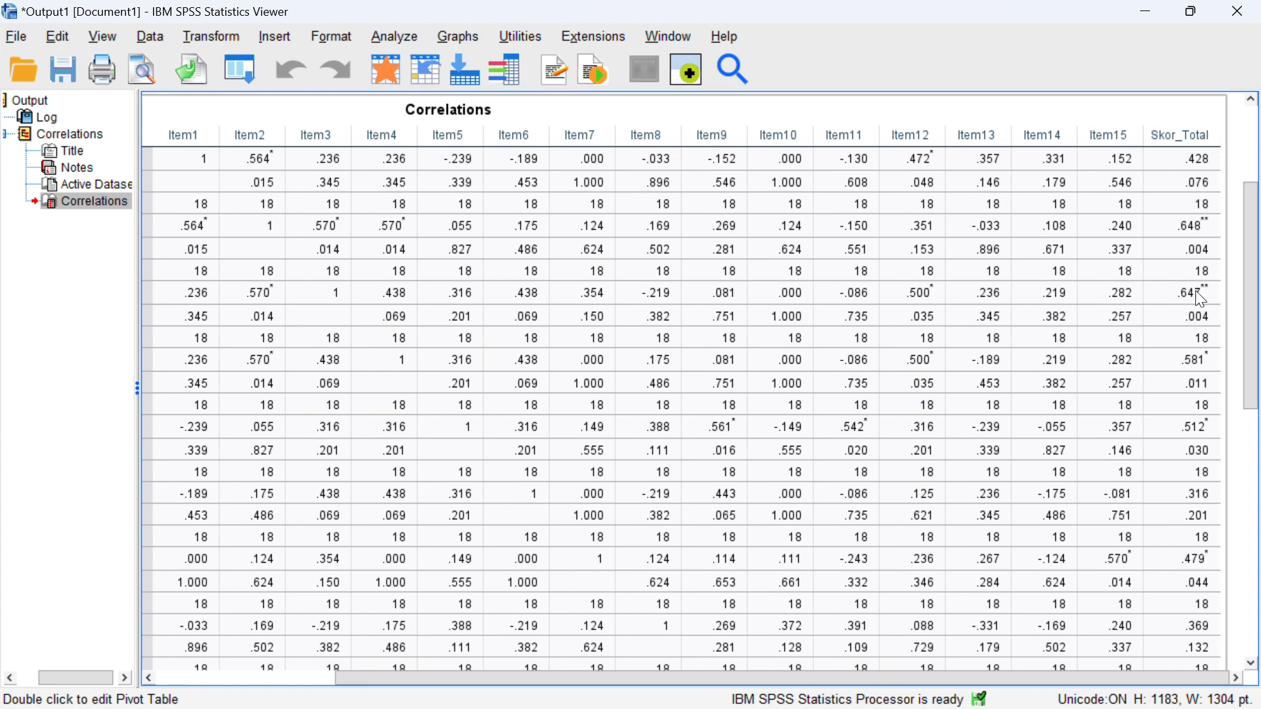
{"action": "left_click_drag", "start_coordinate": [1253, 352], "coordinate": [1256, 421]}
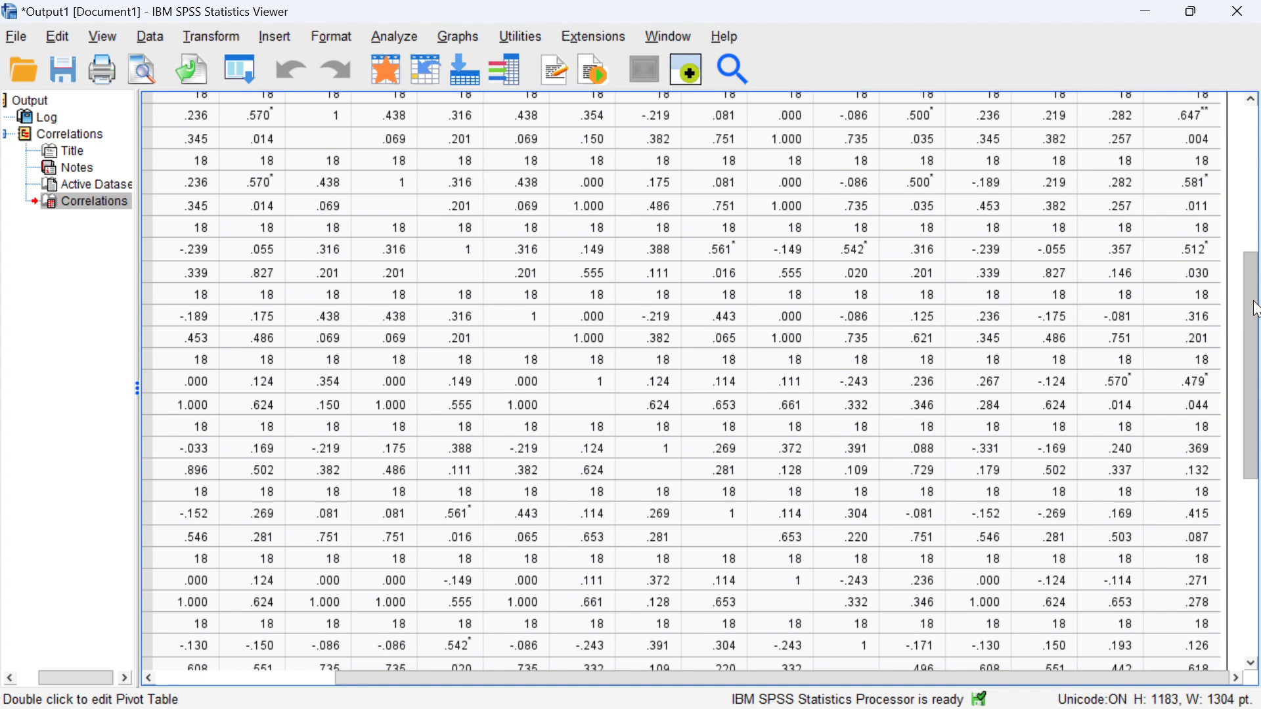
{"action": "scroll", "coordinate": [1251, 309], "scroll_direction": "down", "scroll_amount": 3}
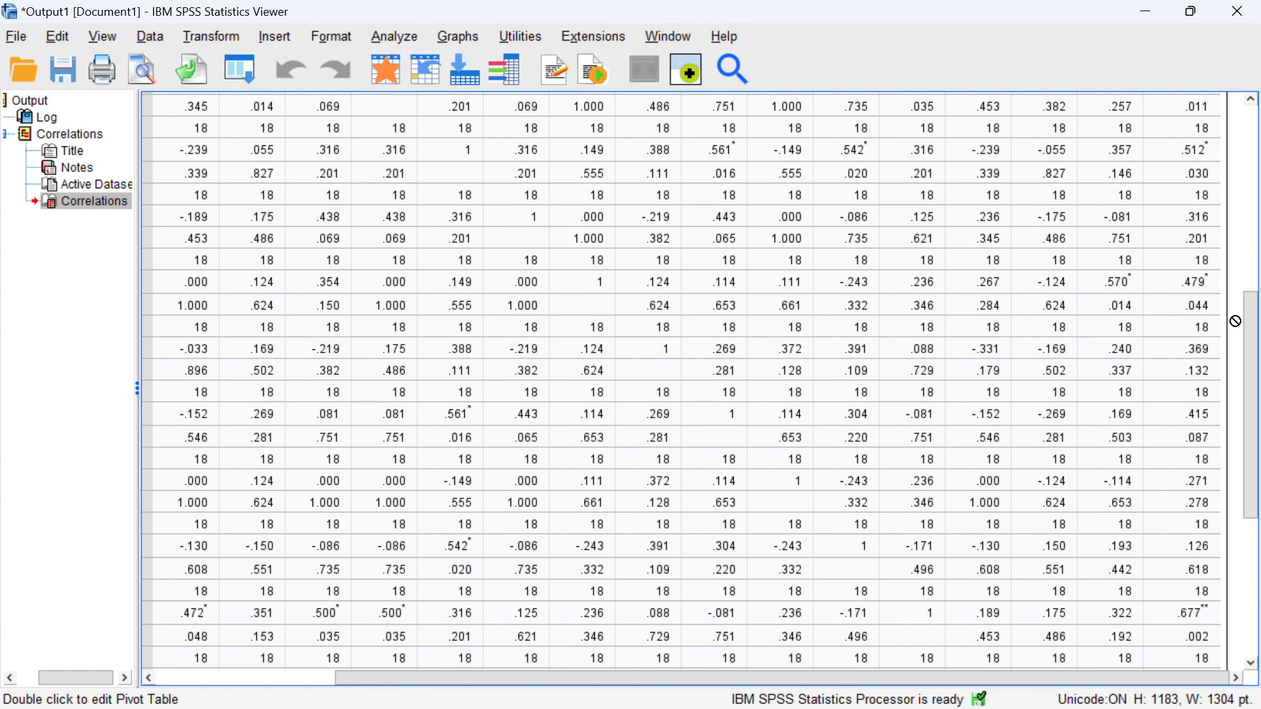
{"action": "left_click_drag", "start_coordinate": [1245, 352], "coordinate": [1256, 489]}
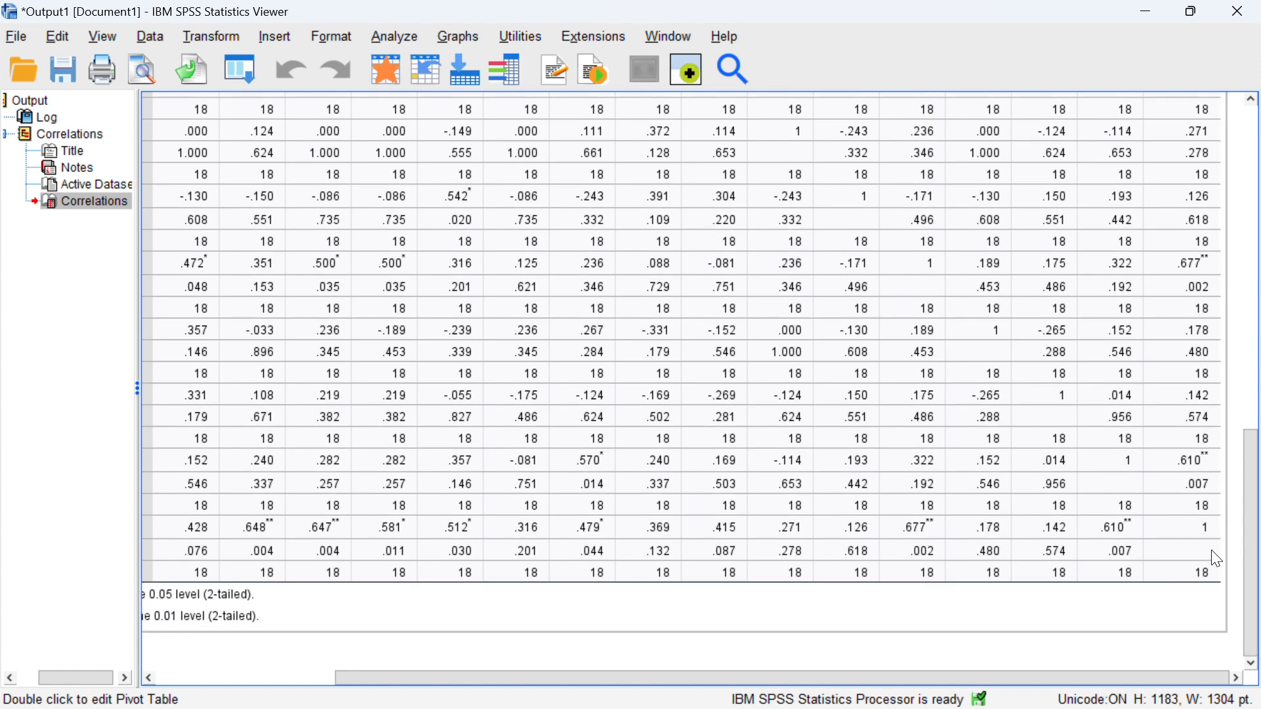
{"action": "left_click_drag", "start_coordinate": [1246, 525], "coordinate": [1255, 551]}
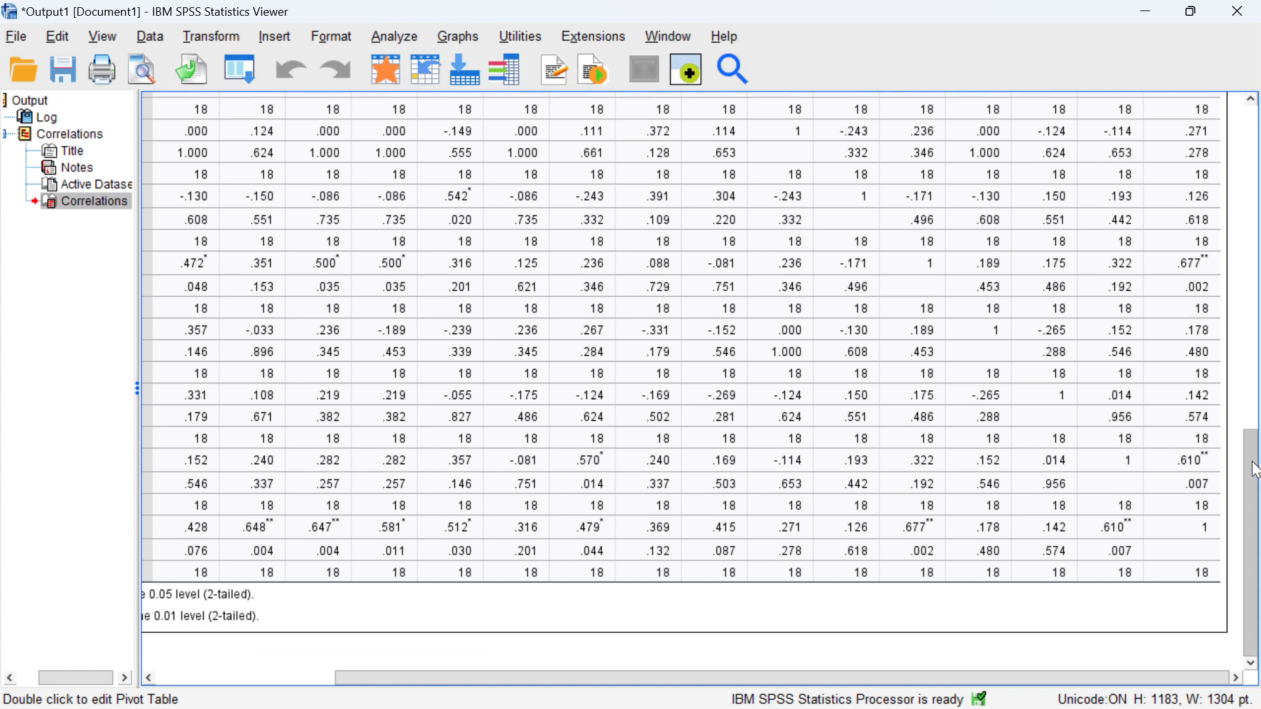
Recheck the first items' Pearson Correlation and Sig. (2-tailed) row labels against their values in the Skor_Total column.
{"action": "left_click_drag", "start_coordinate": [1242, 450], "coordinate": [1223, 142]}
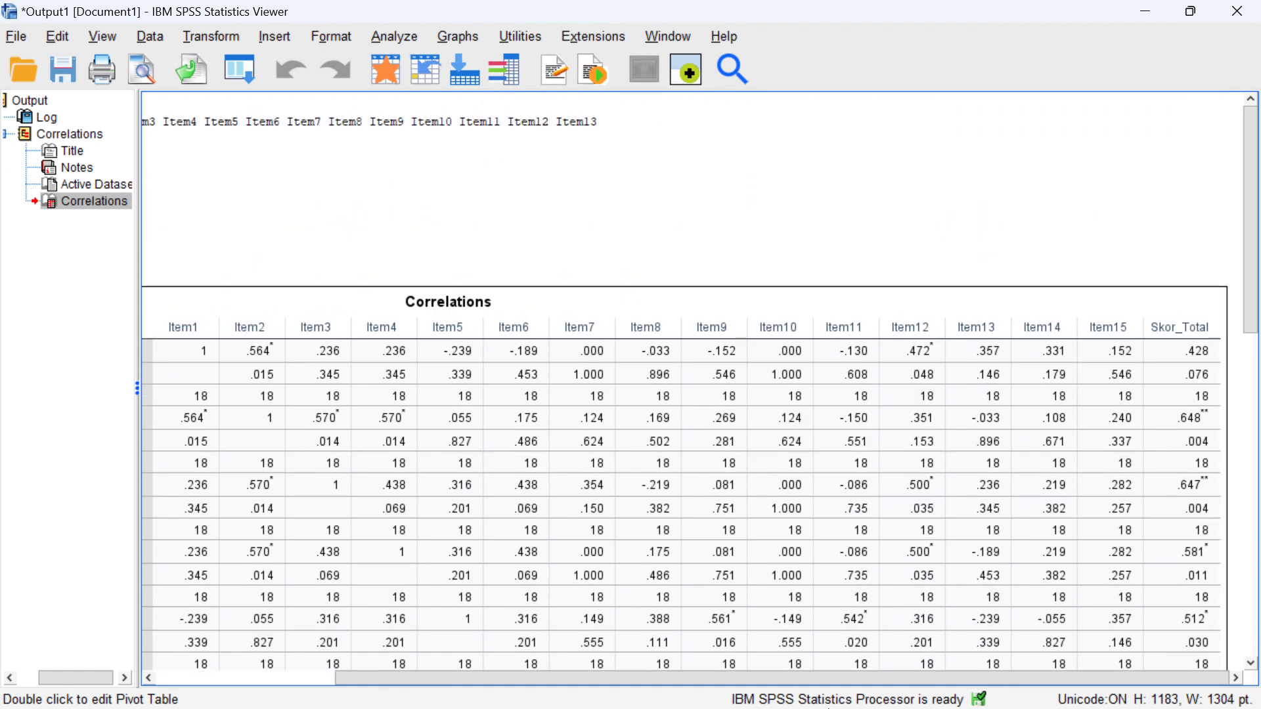
{"action": "left_click_drag", "start_coordinate": [541, 679], "coordinate": [332, 678]}
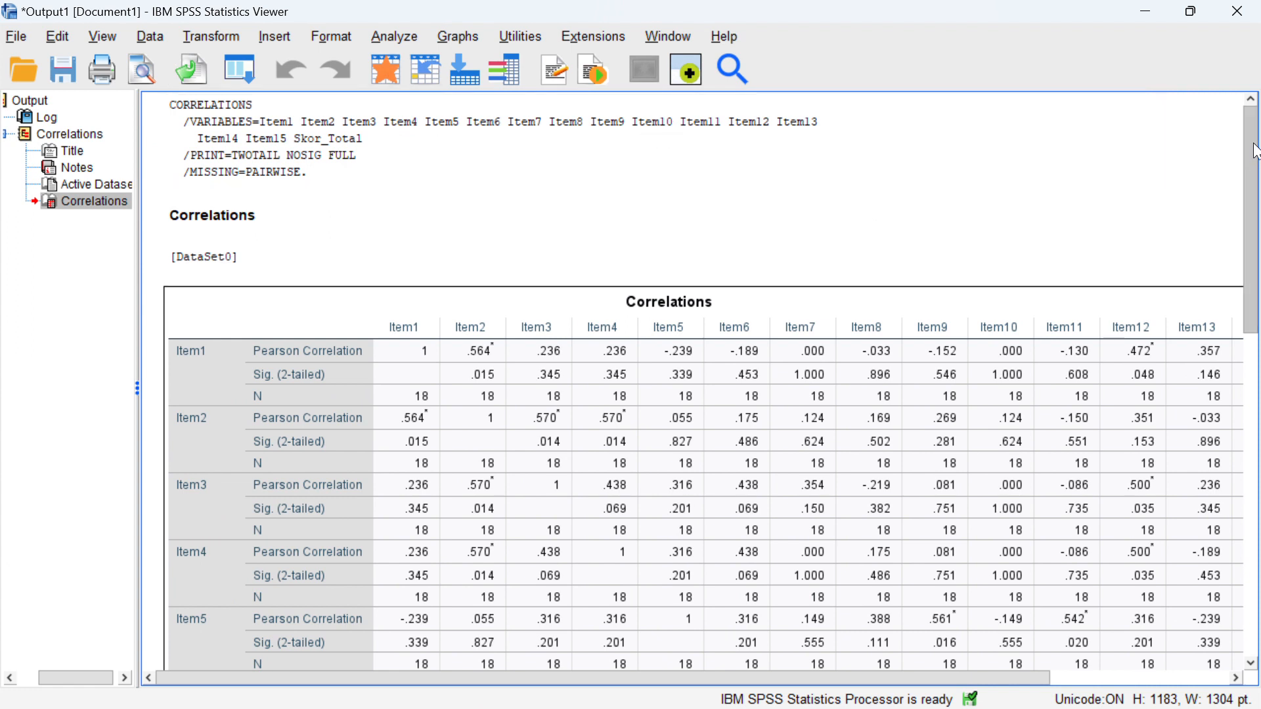
{"action": "scroll", "coordinate": [1255, 153], "scroll_direction": "down", "scroll_amount": 1}
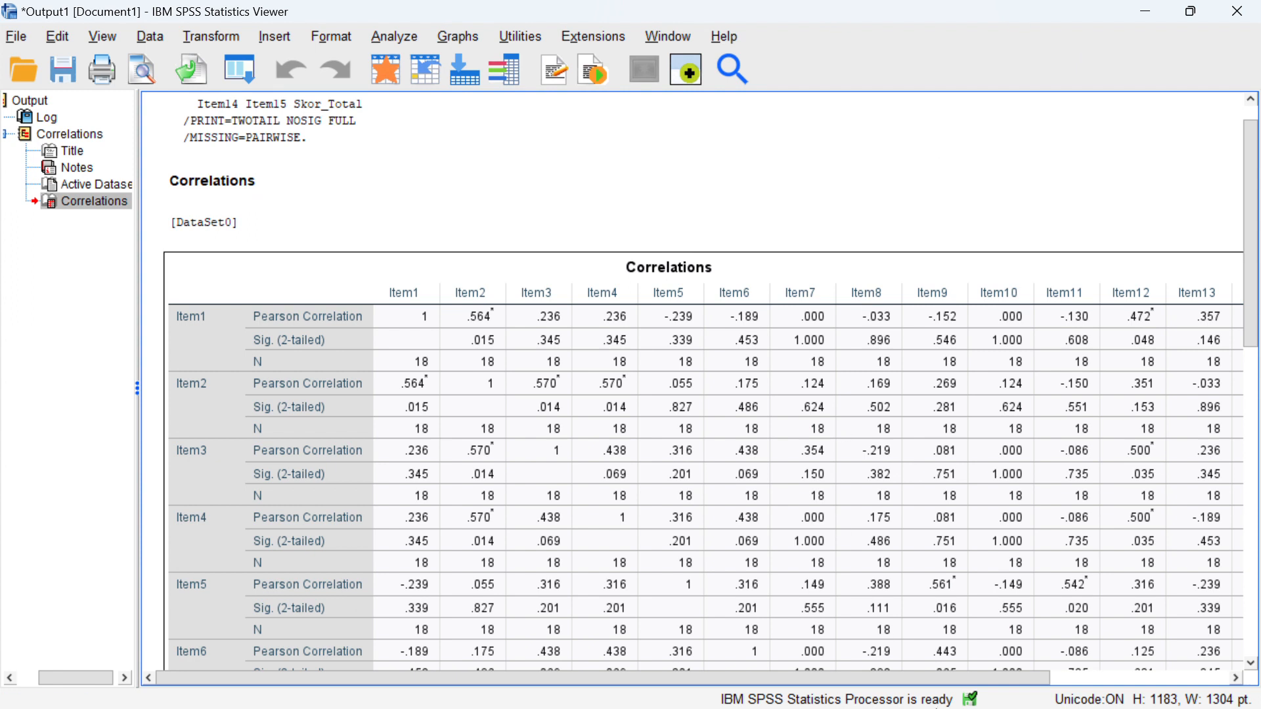
{"action": "left_click_drag", "start_coordinate": [861, 680], "coordinate": [943, 680]}
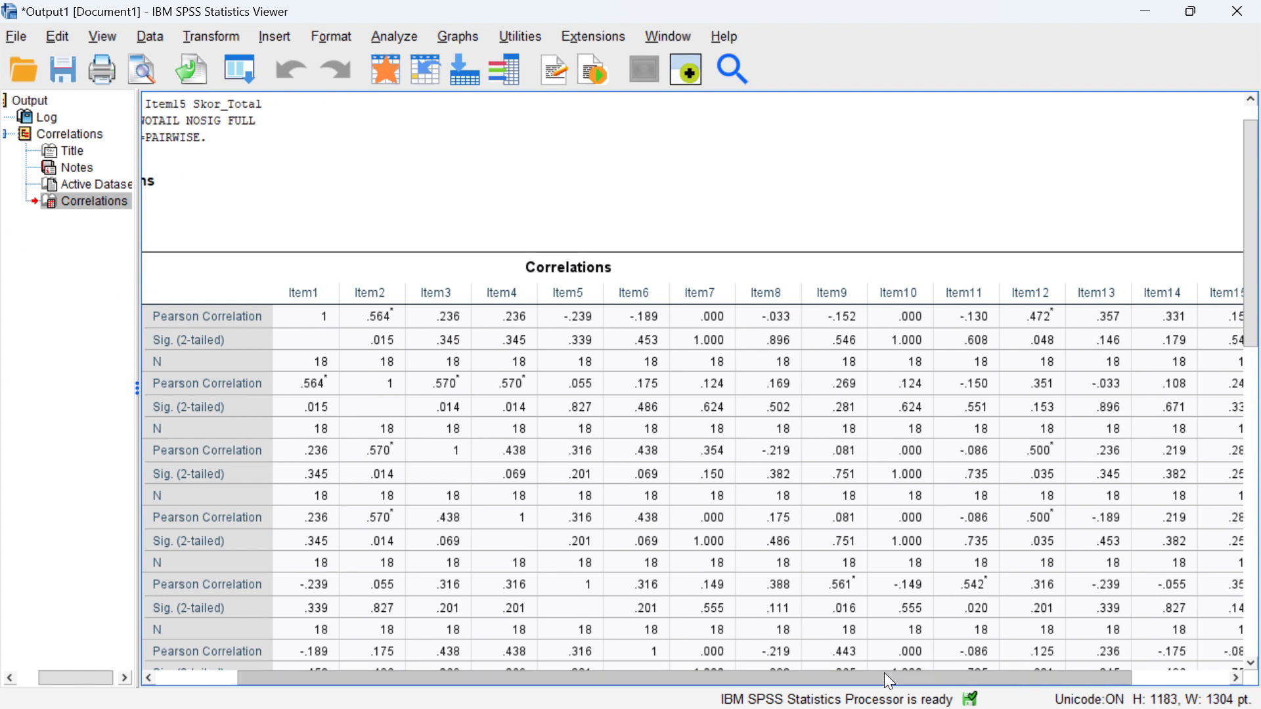
{"action": "left_click_drag", "start_coordinate": [887, 677], "coordinate": [1031, 577]}
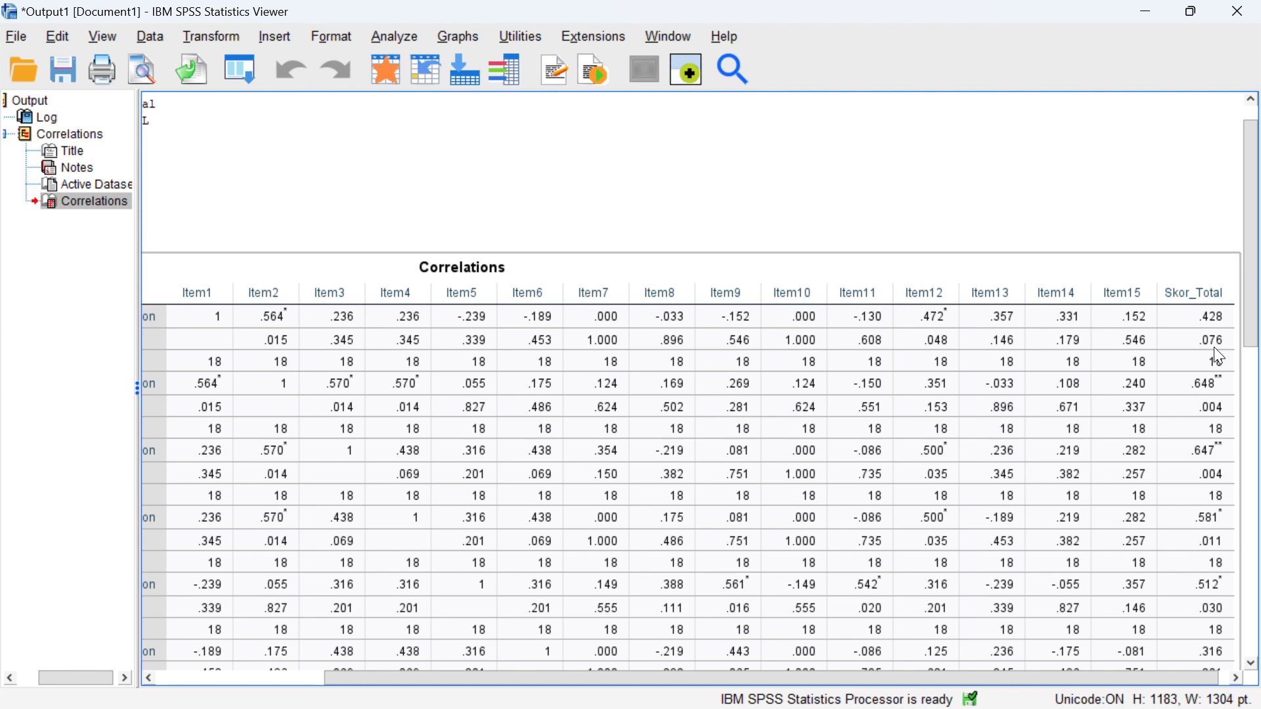
{"action": "scroll", "coordinate": [802, 624], "scroll_direction": "down", "scroll_amount": 3}
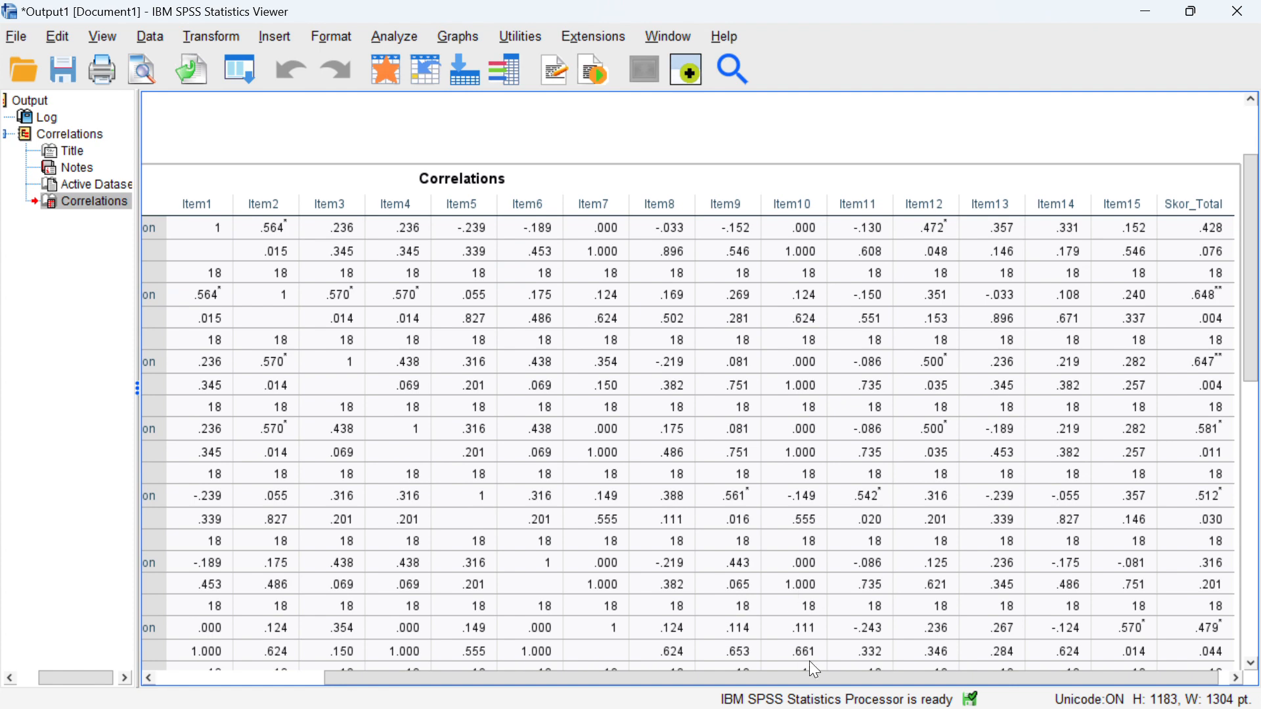
Look over the labelled item rows of the Correlations table once more, along with the CORRELATIONS syntax above it.
{"action": "left_click_drag", "start_coordinate": [840, 678], "coordinate": [670, 678]}
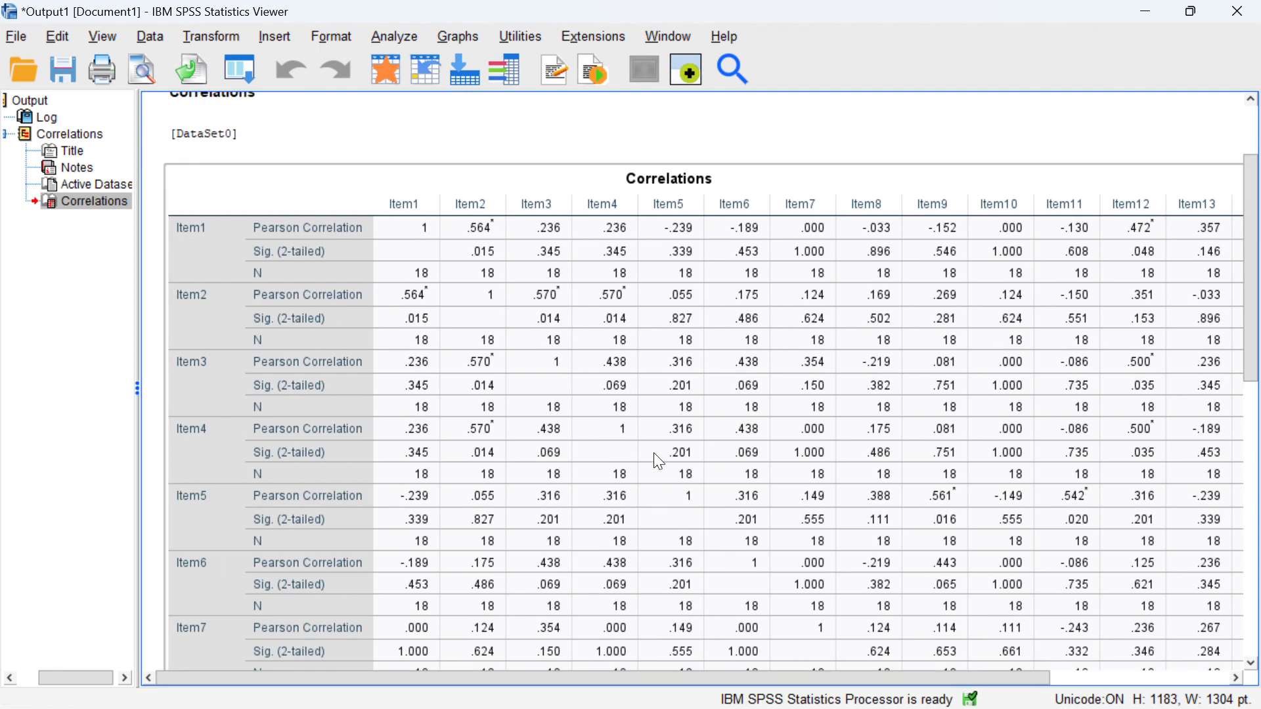
{"action": "scroll", "coordinate": [646, 478], "scroll_direction": "down", "scroll_amount": 9}
{"action": "scroll", "coordinate": [664, 474], "scroll_direction": "down", "scroll_amount": 3}
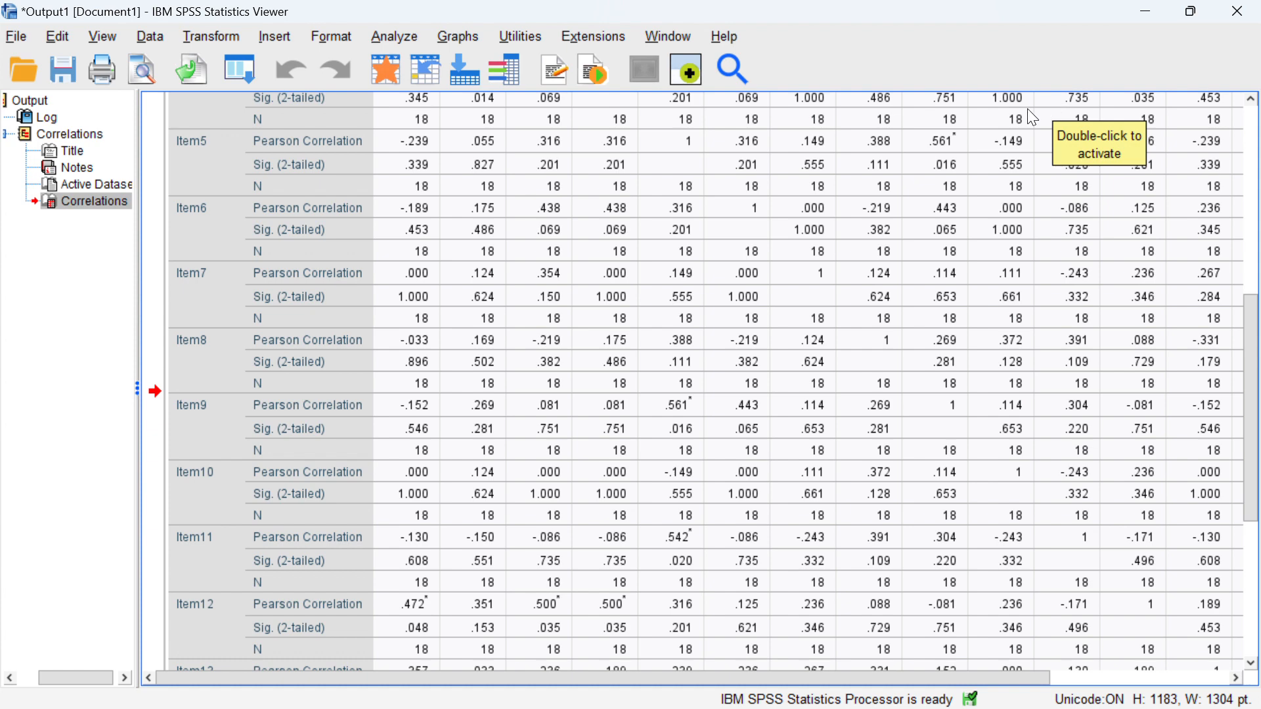
{"action": "left_click_drag", "start_coordinate": [1252, 341], "coordinate": [1252, 158]}
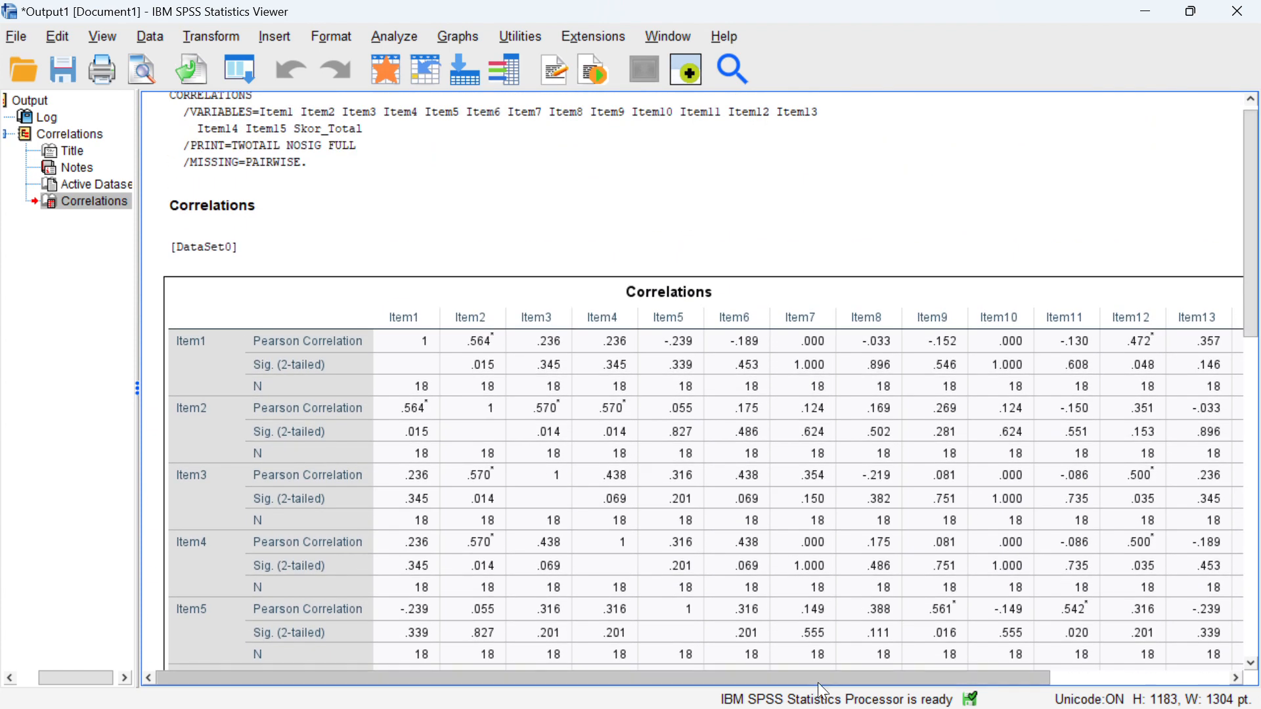
{"action": "left_click_drag", "start_coordinate": [828, 678], "coordinate": [789, 668]}
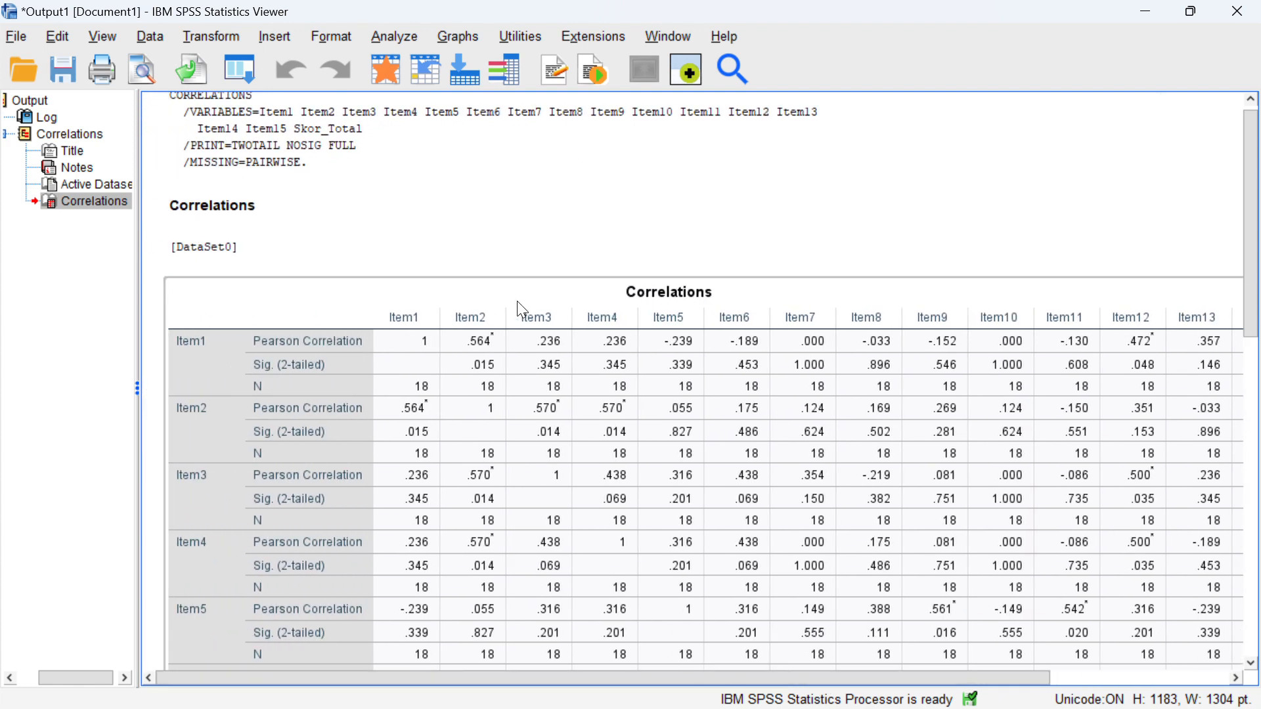
{"action": "scroll", "coordinate": [607, 340], "scroll_direction": "up", "scroll_amount": 1}
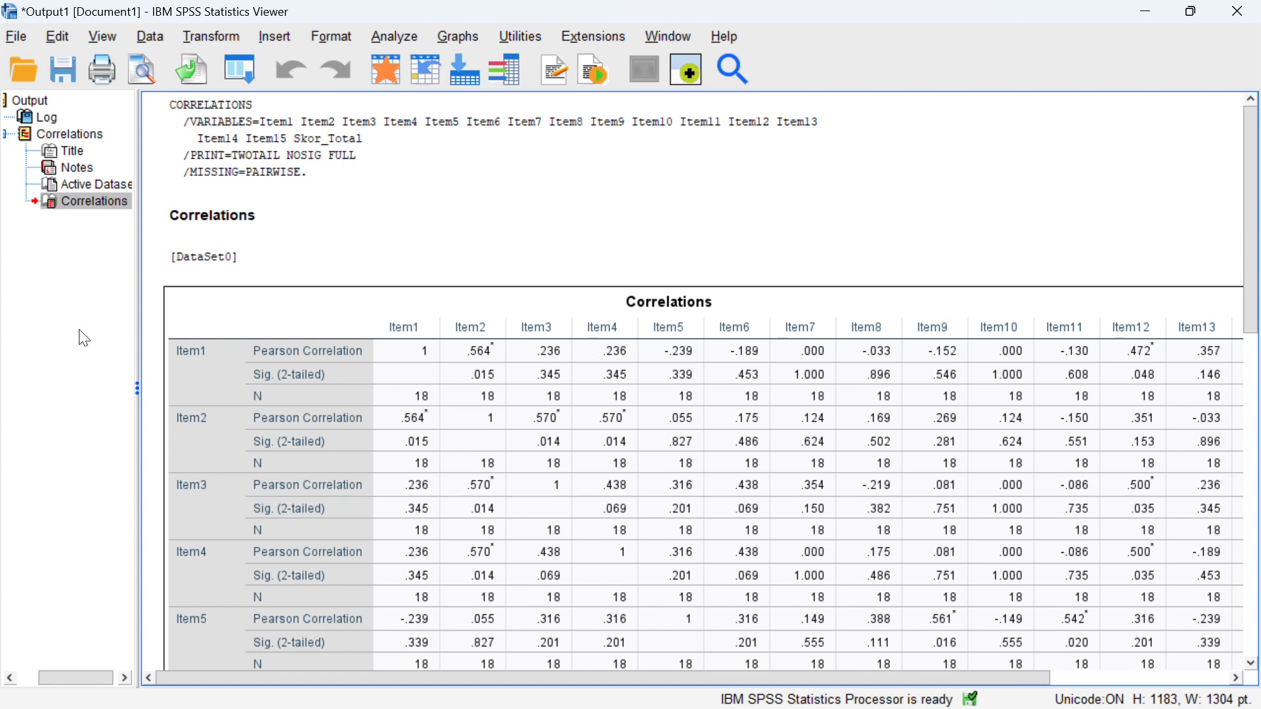
{"action": "scroll", "coordinate": [618, 387], "scroll_direction": "down", "scroll_amount": 10}
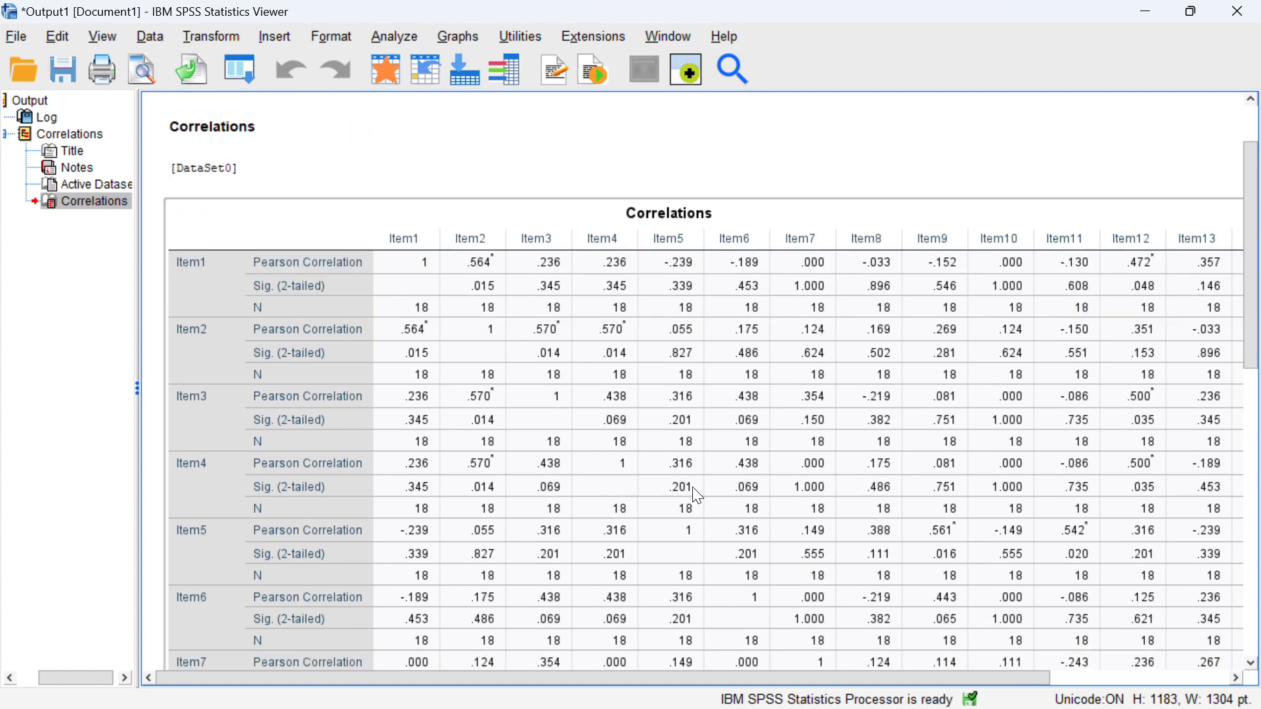